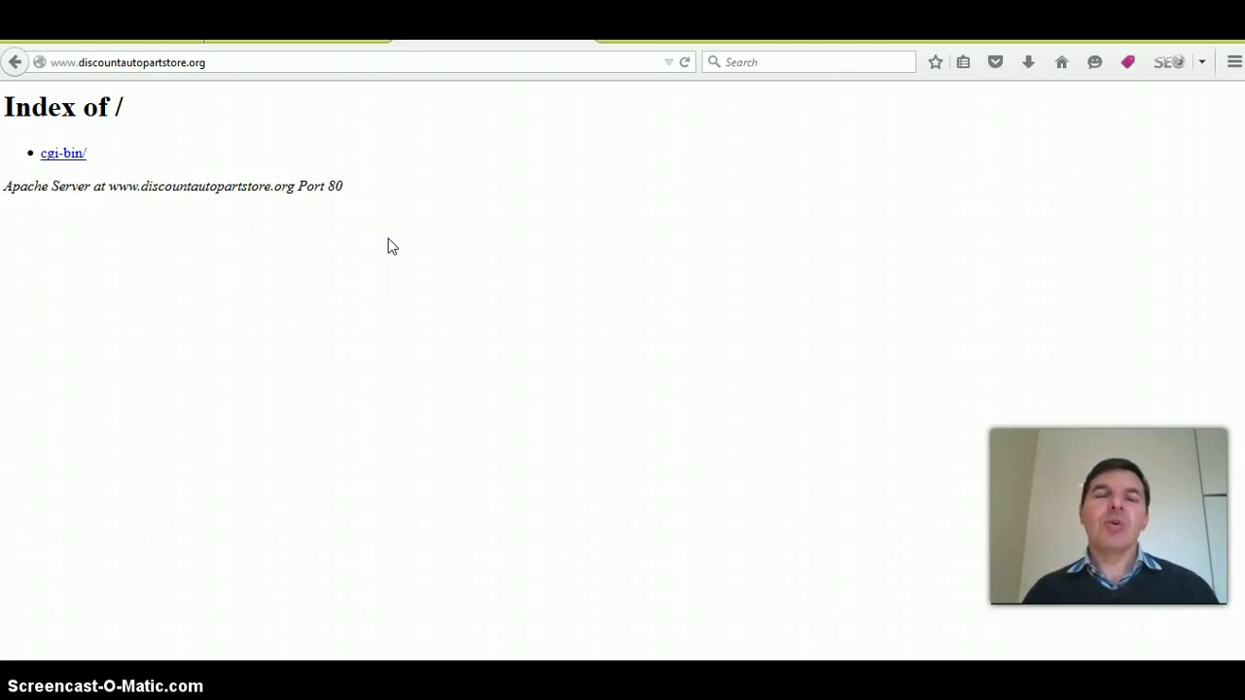
left_click(391, 247)
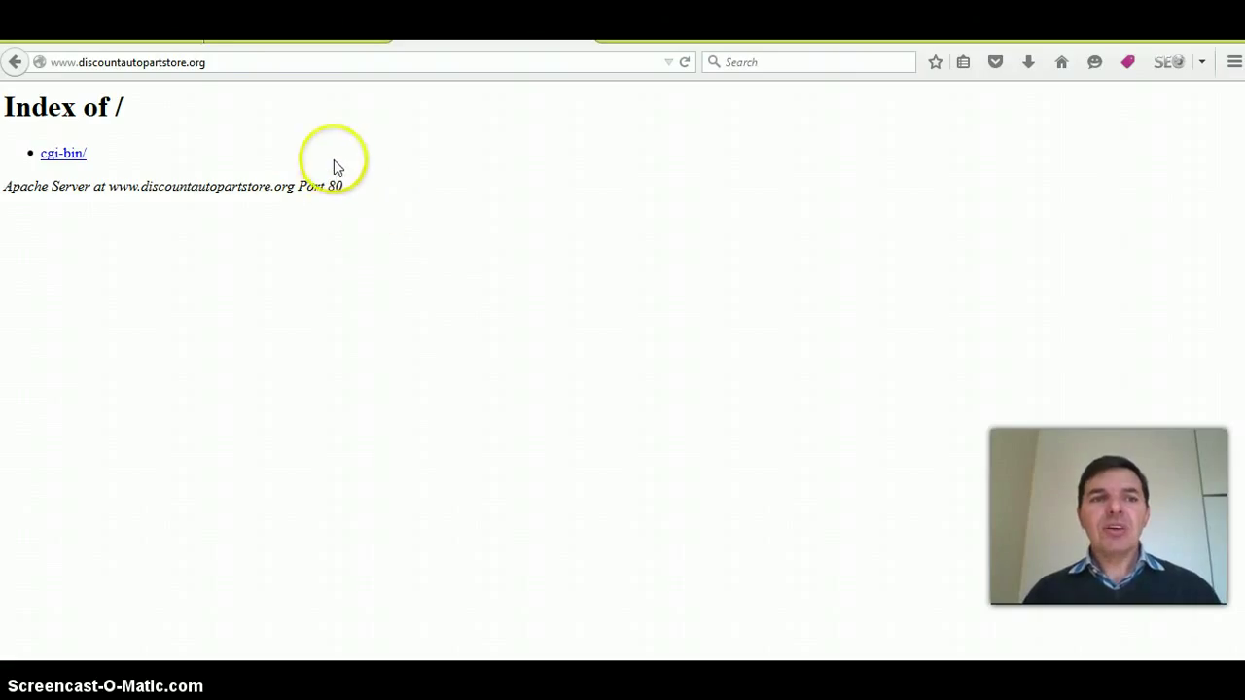
- Append /cpanel to the domain address to reach the cPanel login page on port 2082
left_click(219, 61)
left_click(226, 63)
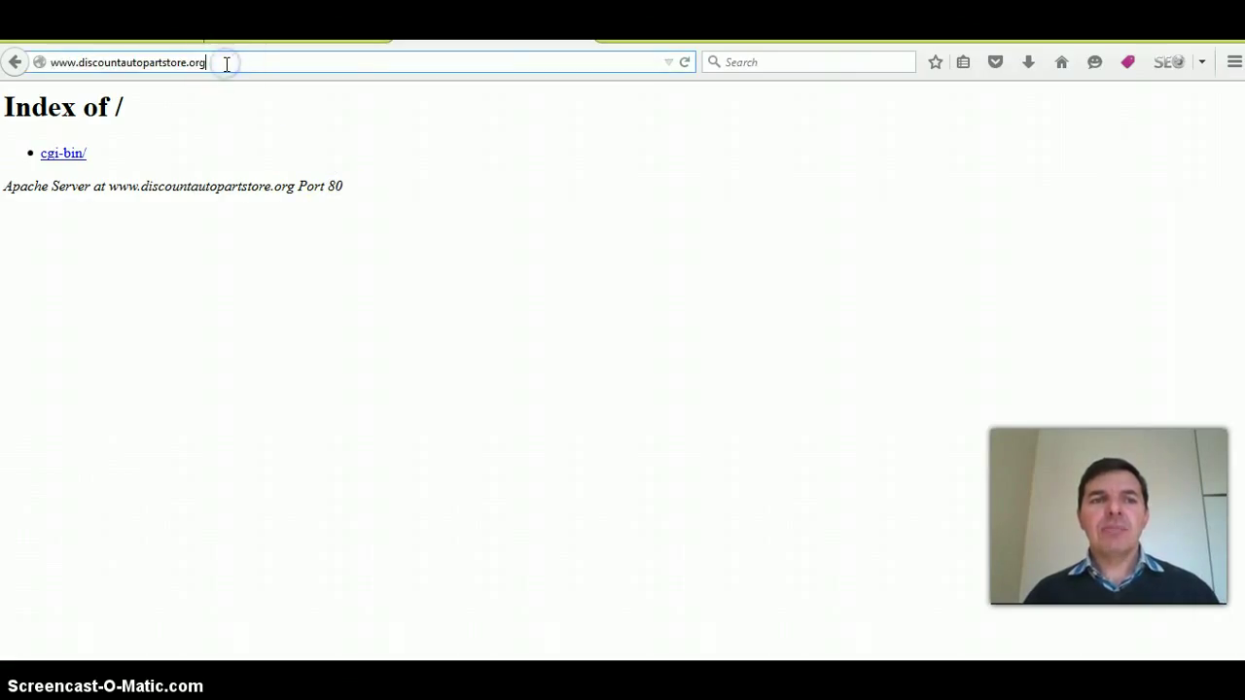
type("/c")
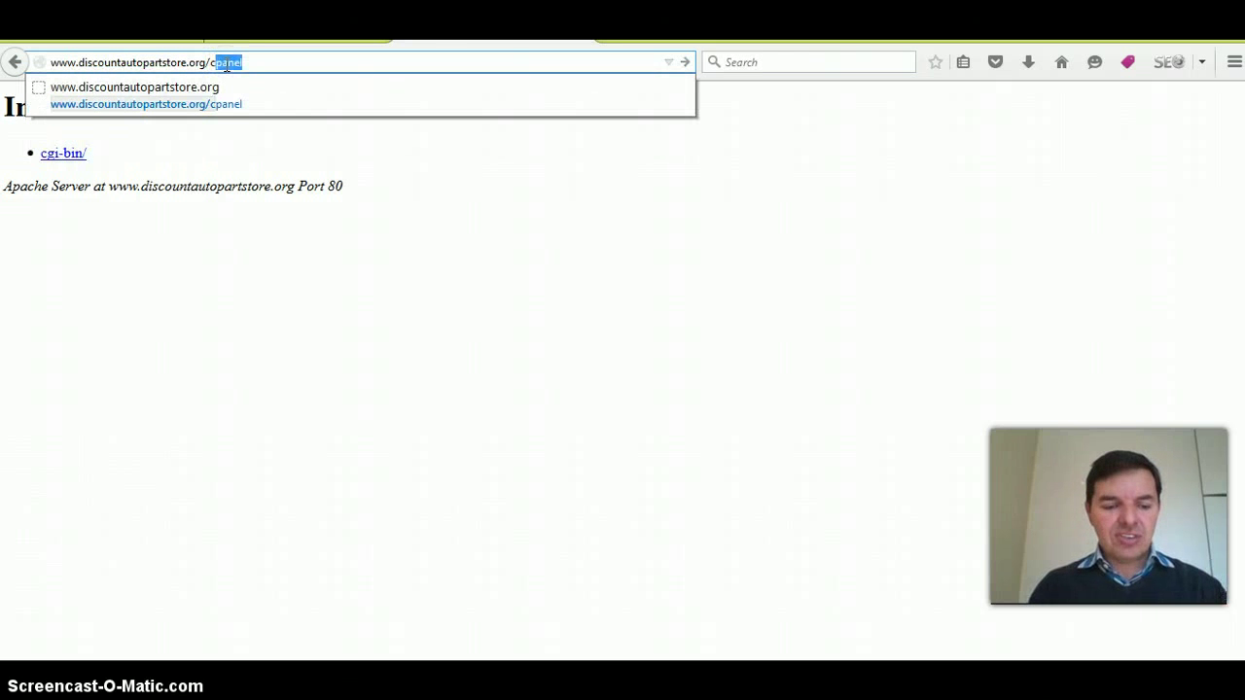
left_click(256, 100)
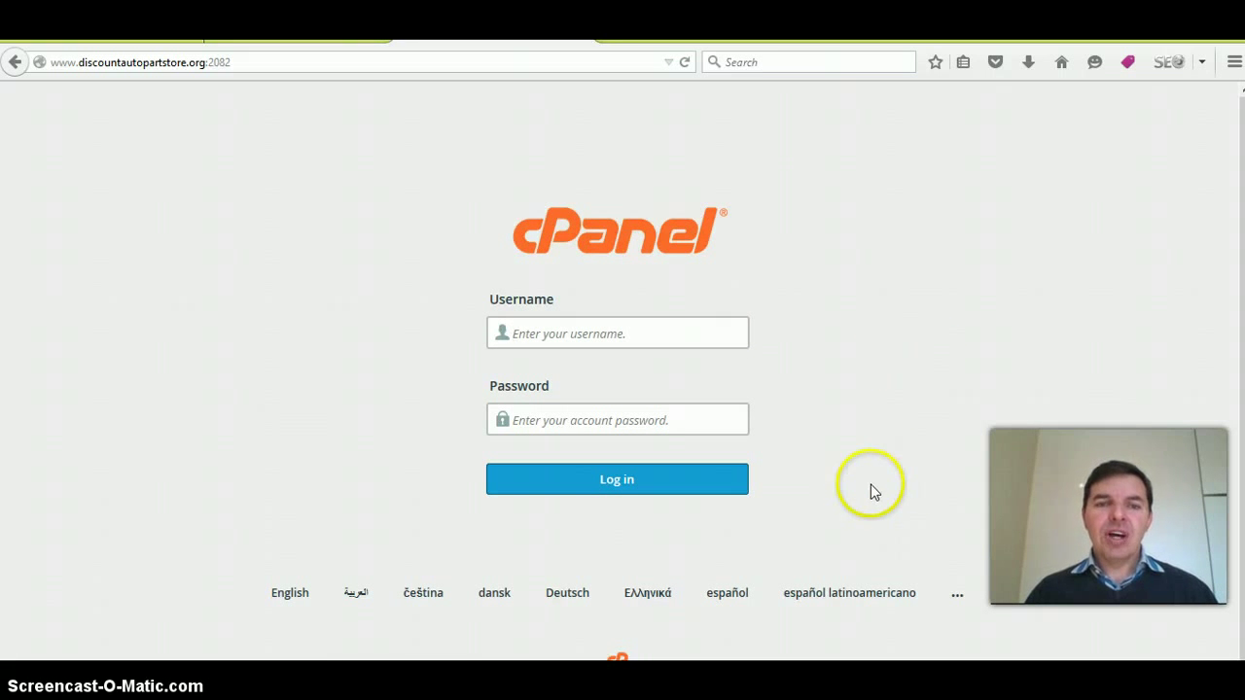
mouse_move(420, 675)
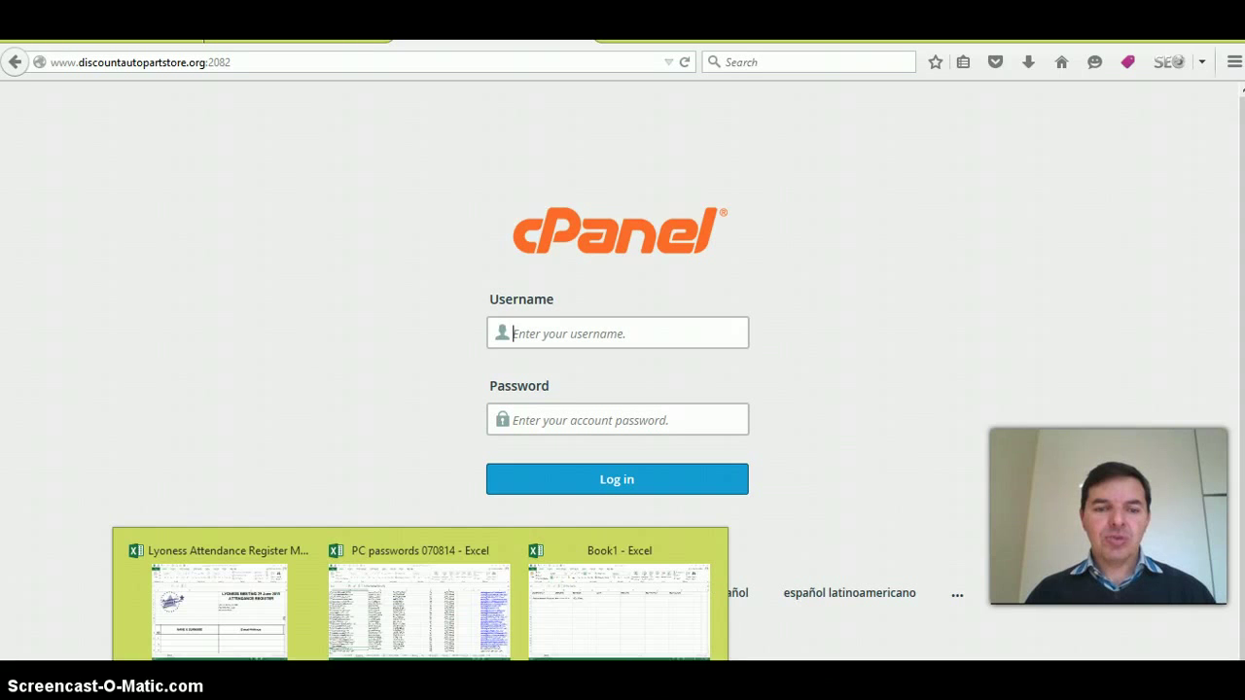
- Copy the cPanel username from cell B3 of the Book1 credentials sheet
left_click(622, 623)
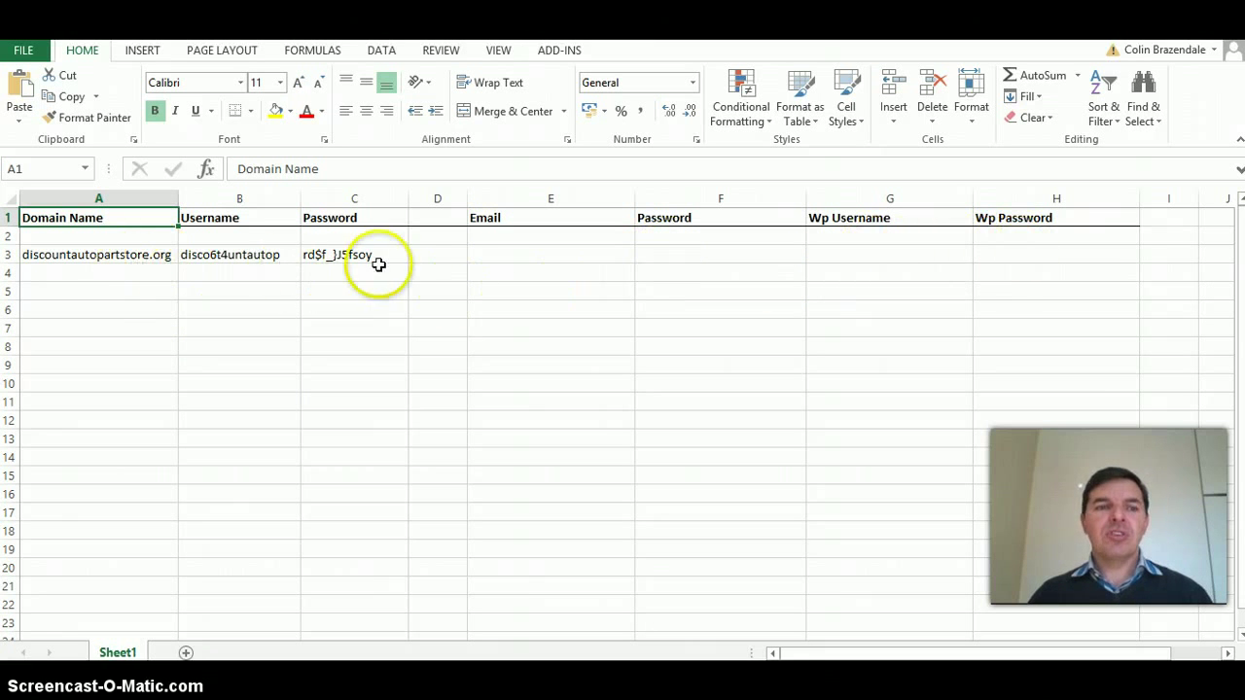
left_click(270, 255)
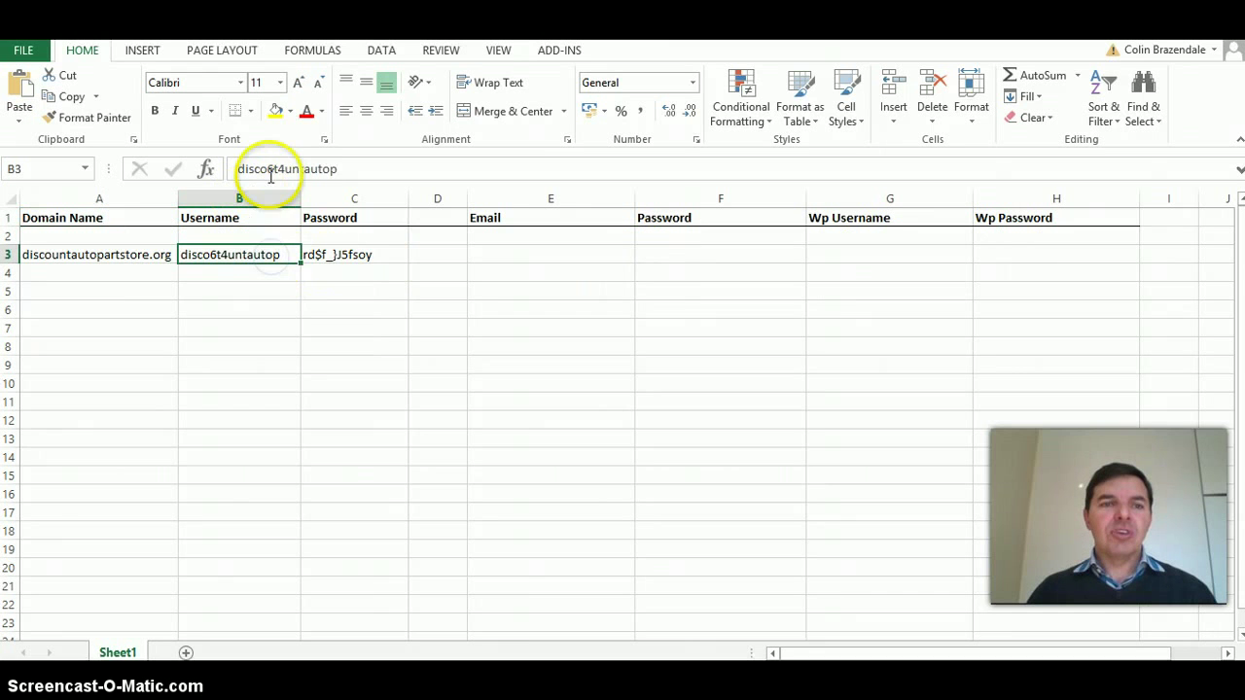
double_click(273, 168)
right_click(275, 170)
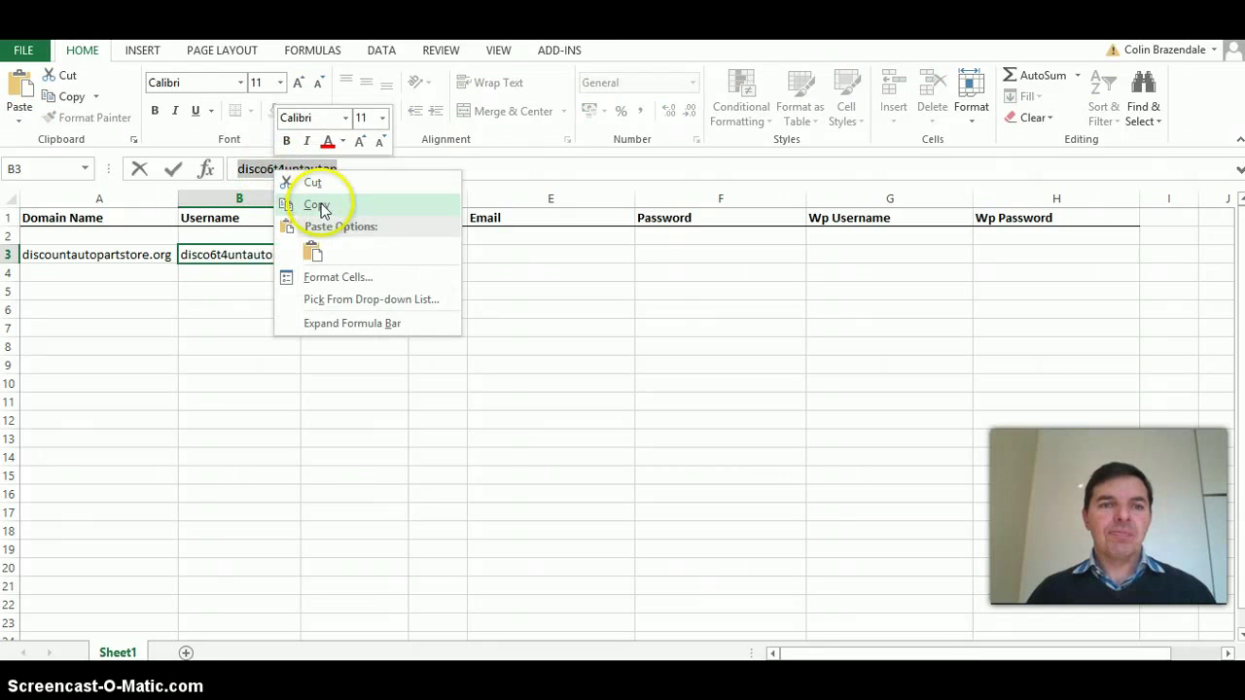
left_click(320, 204)
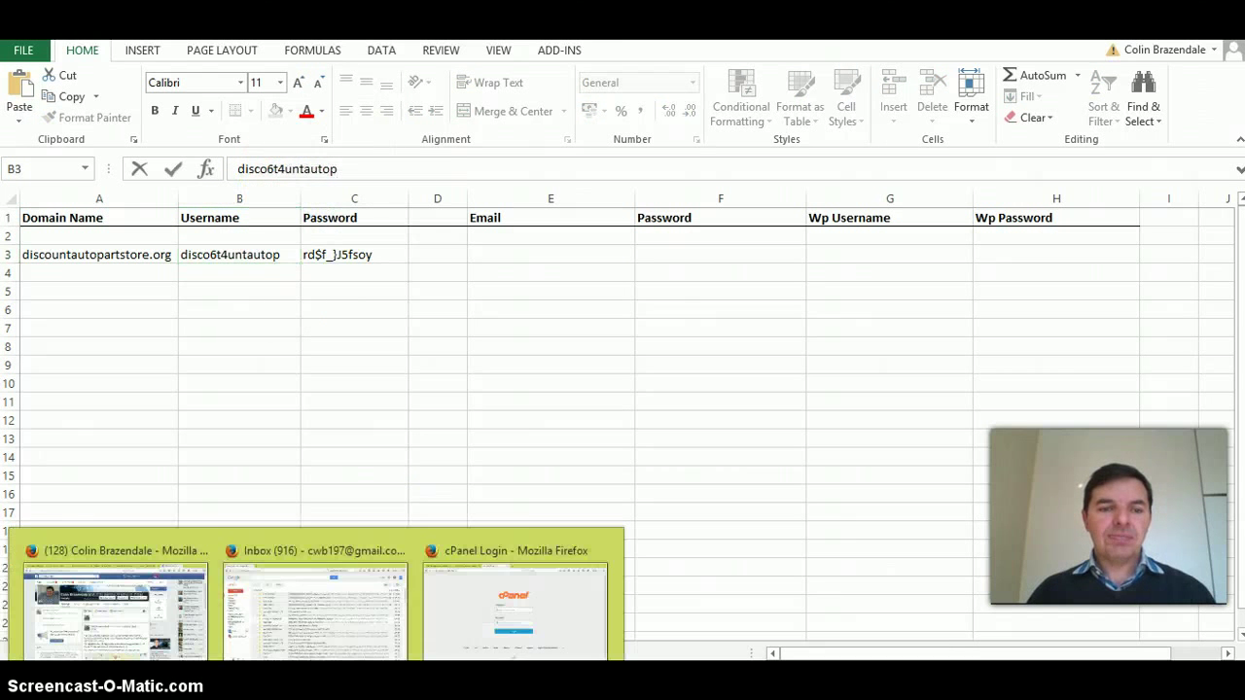
- Paste the username into the cPanel login form, then copy the password from cell C3
left_click(447, 626)
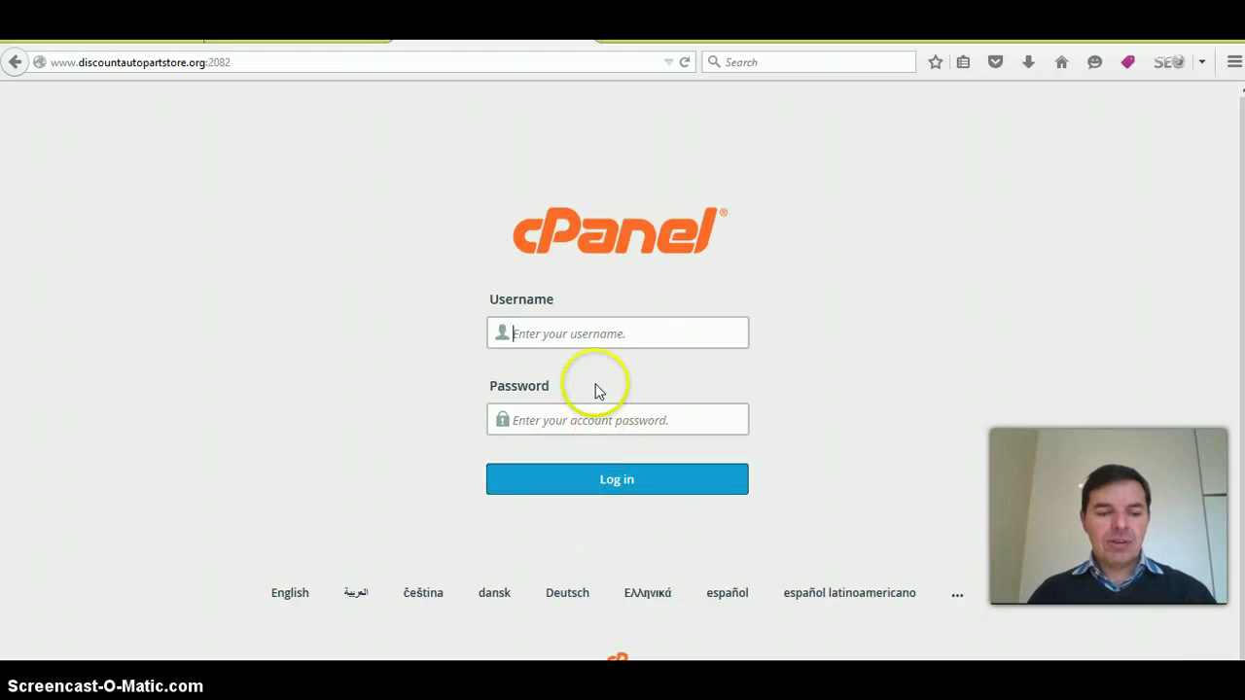
key("ctrl+v")
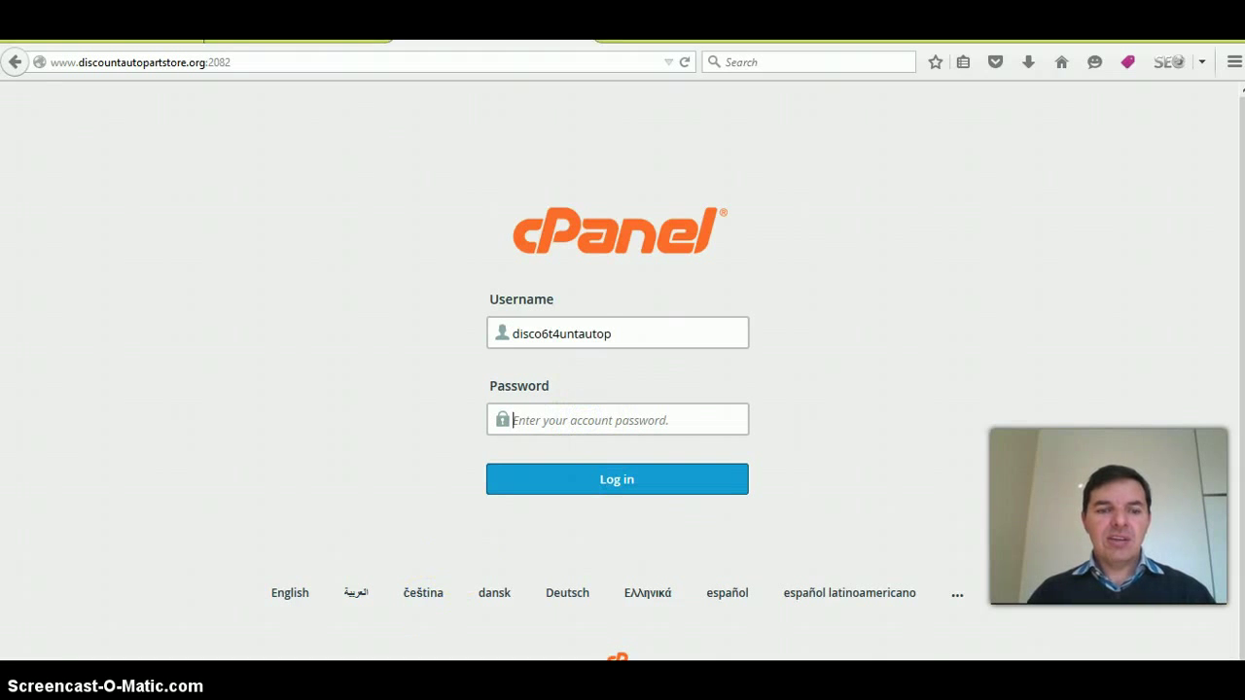
mouse_move(420, 660)
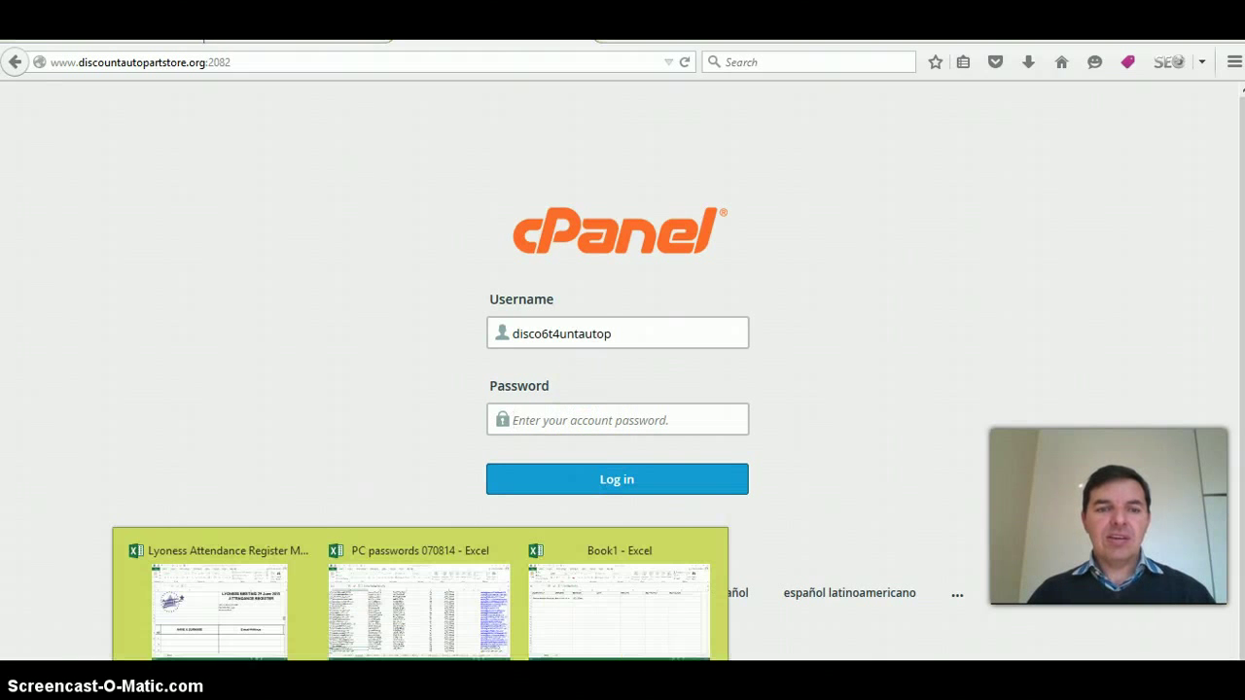
left_click(584, 625)
left_click(356, 255)
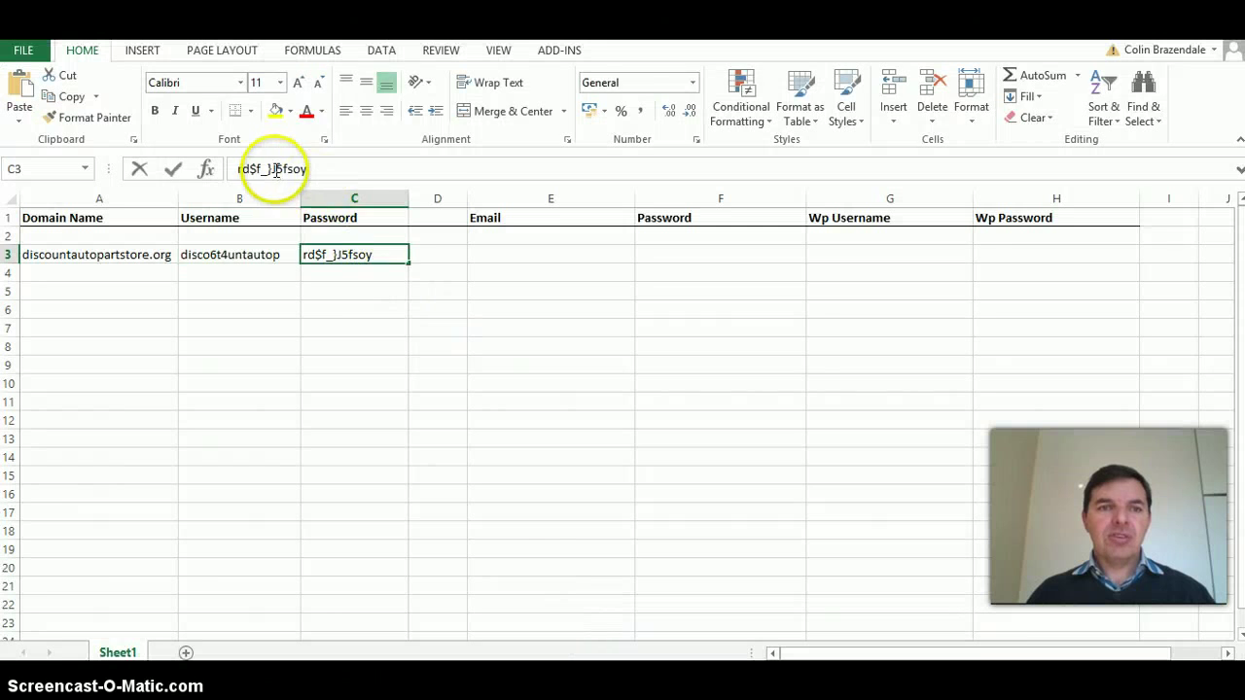
double_click(280, 171)
right_click(279, 170)
left_click(319, 203)
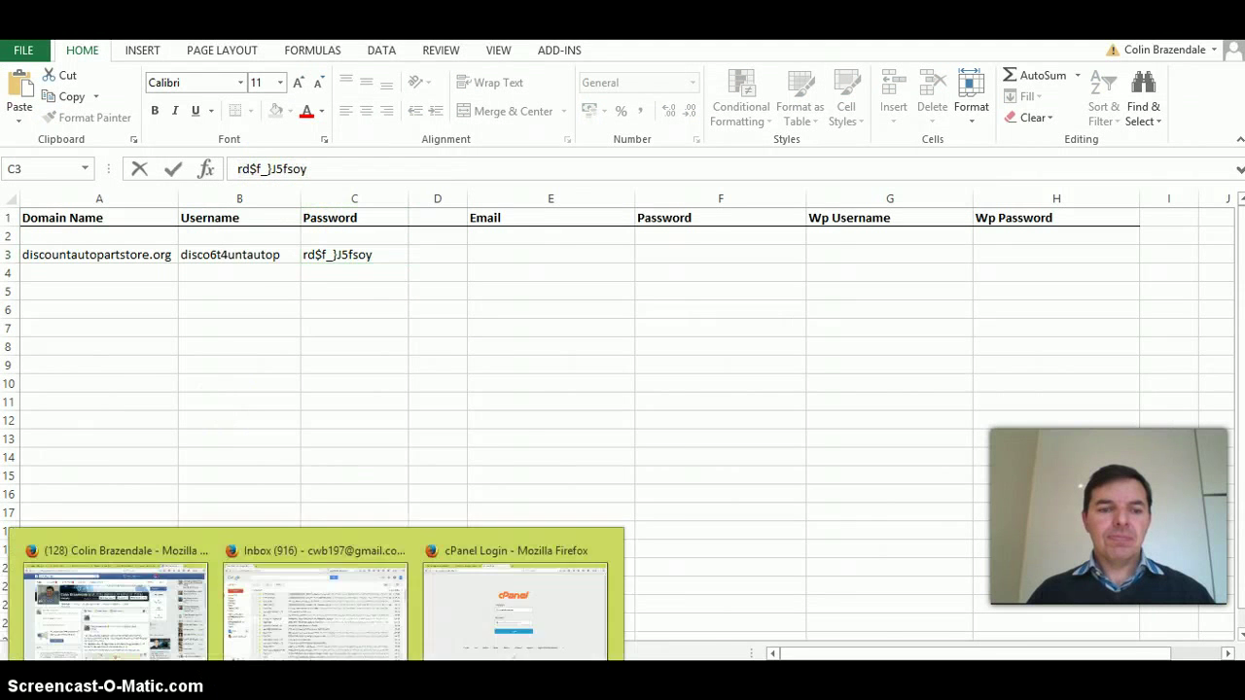
- Paste the password into the Password field and log in to cPanel
left_click(491, 613)
left_click(565, 414)
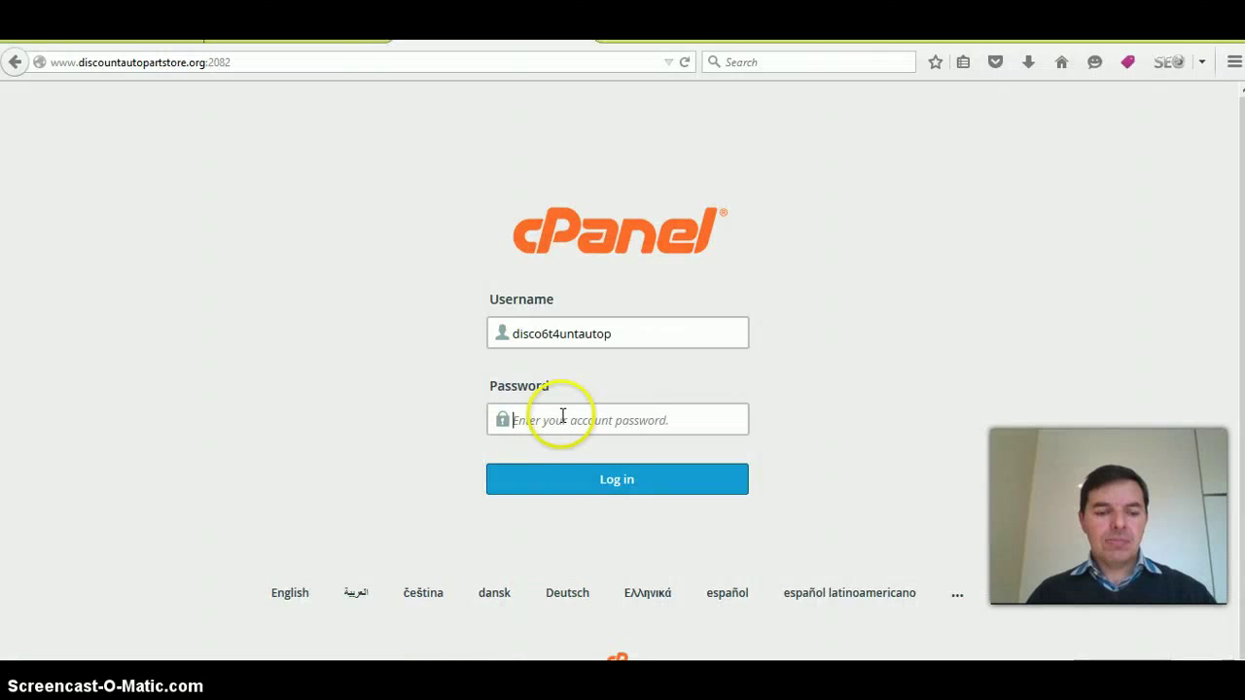
key("ctrl+v")
left_click(615, 479)
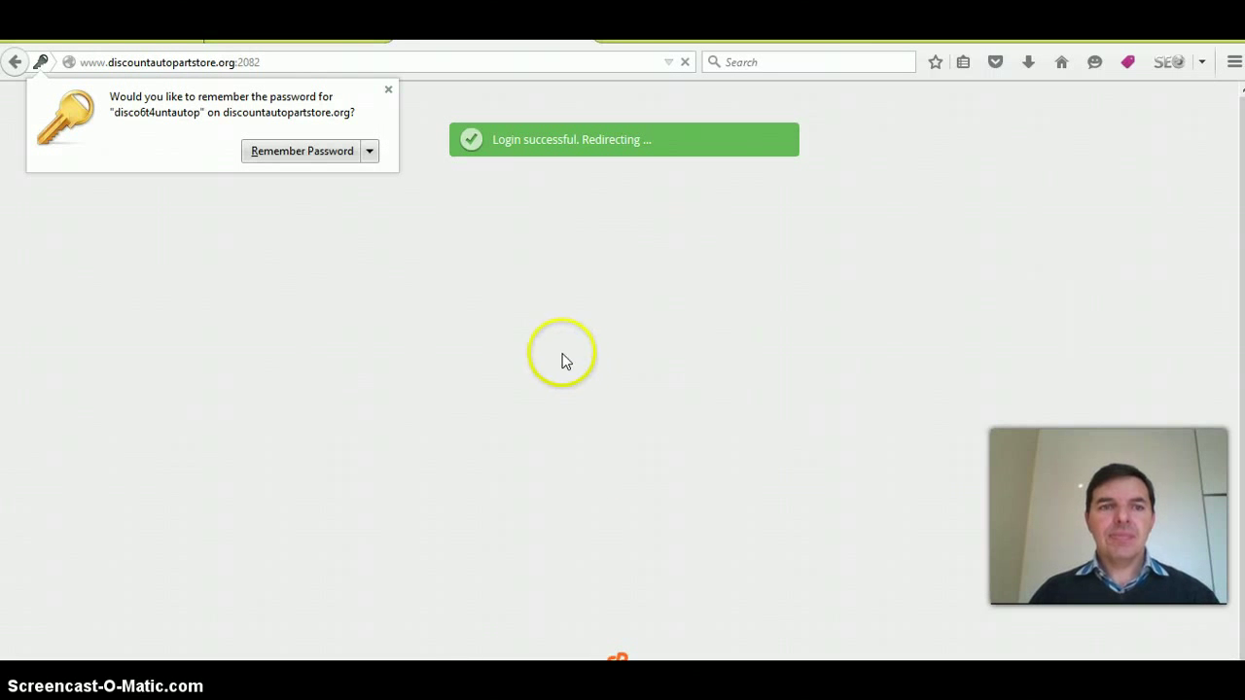
- Dismiss Firefox's remember-password prompt and the cPanel welcome popup with 'Do not show this again' ticked
left_click(390, 91)
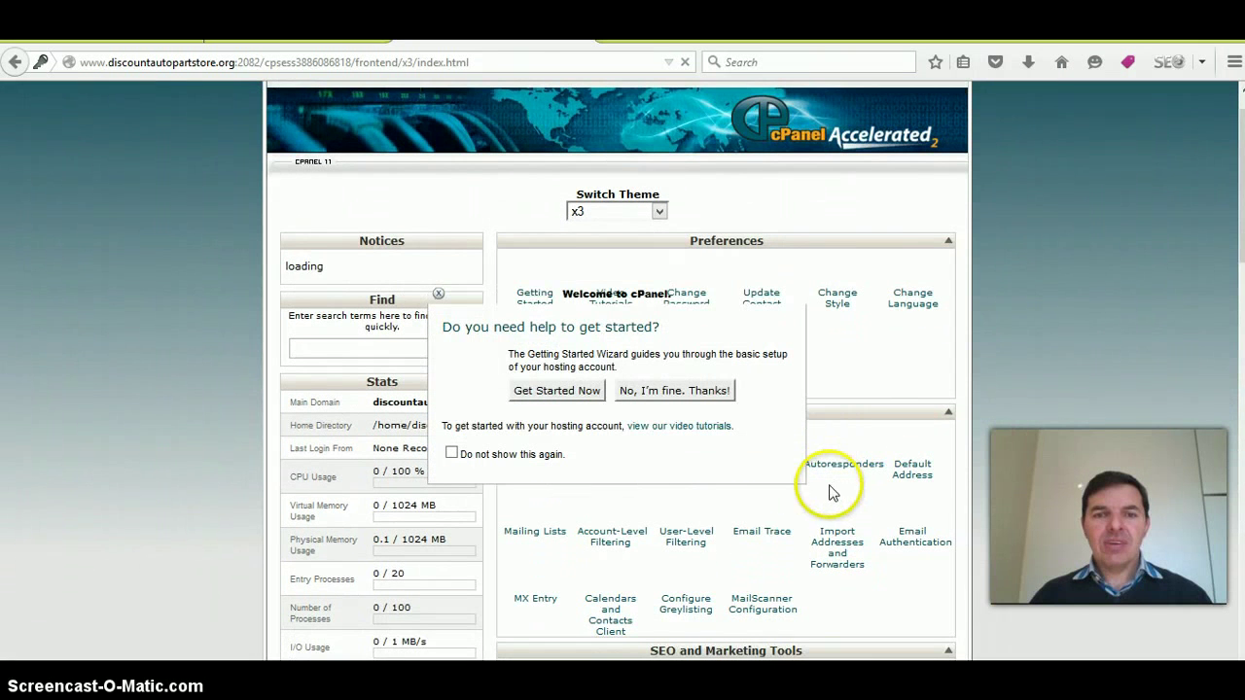
left_click(451, 455)
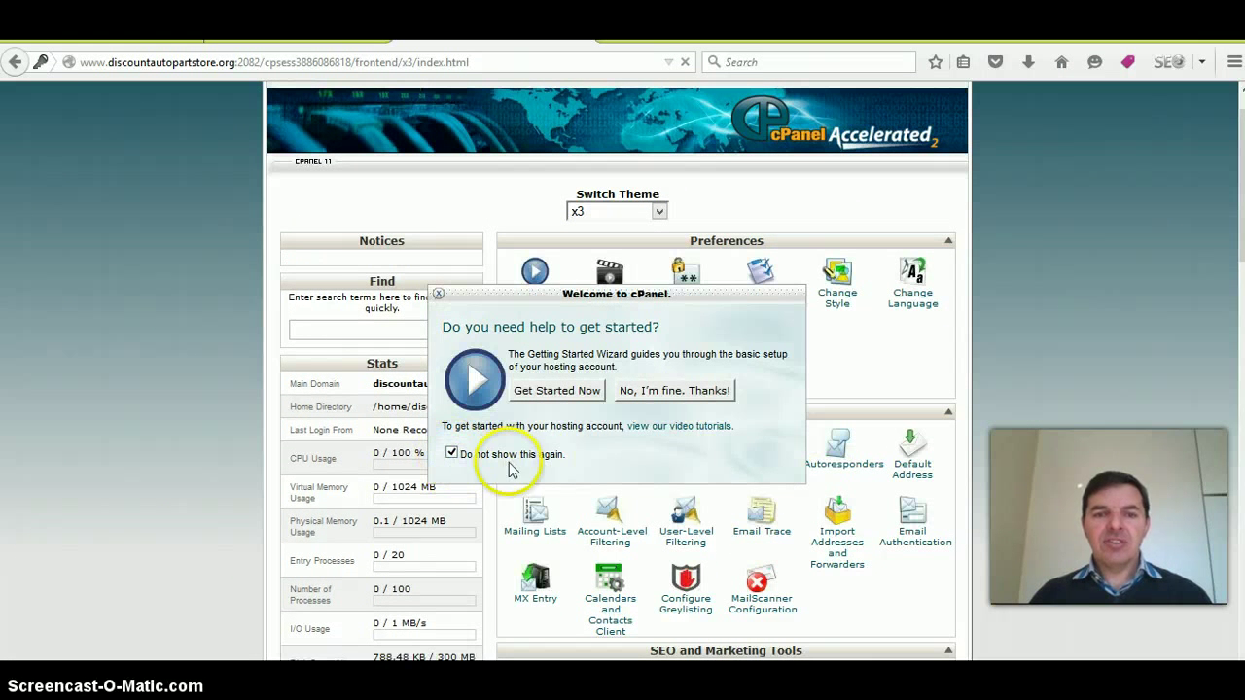
left_click(671, 394)
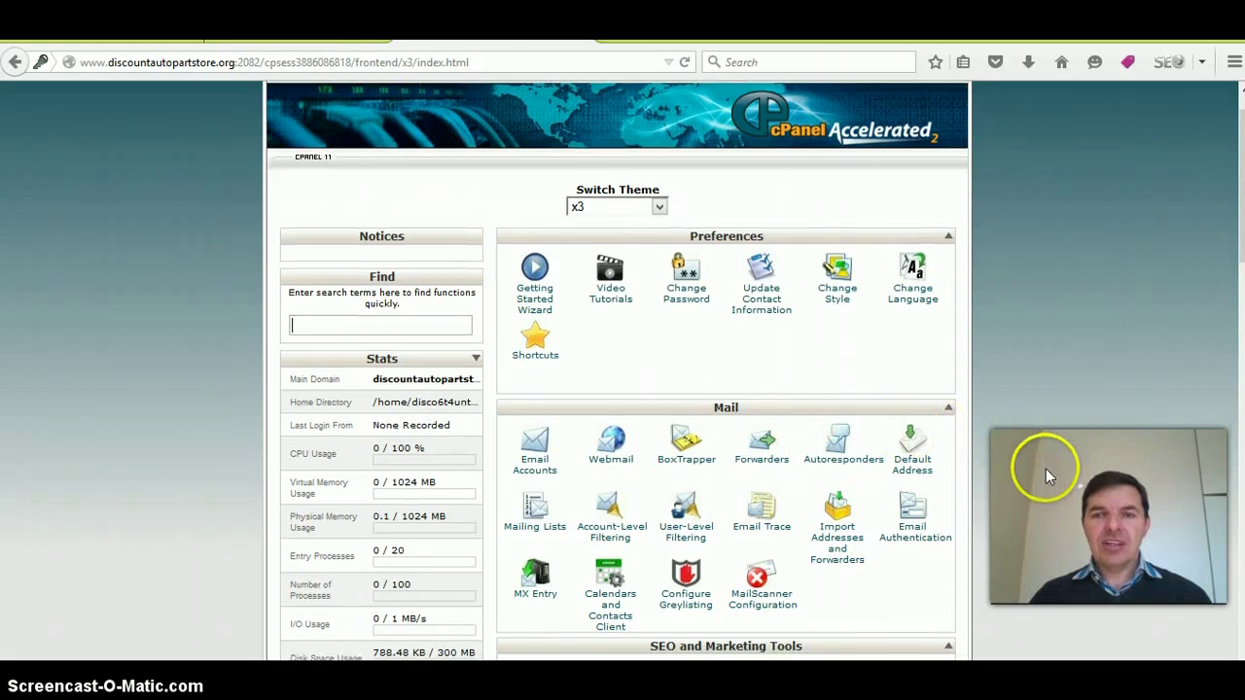
- Open Email Accounts from the Mail section of the cPanel home page
scroll(1045, 477, "down", 2)
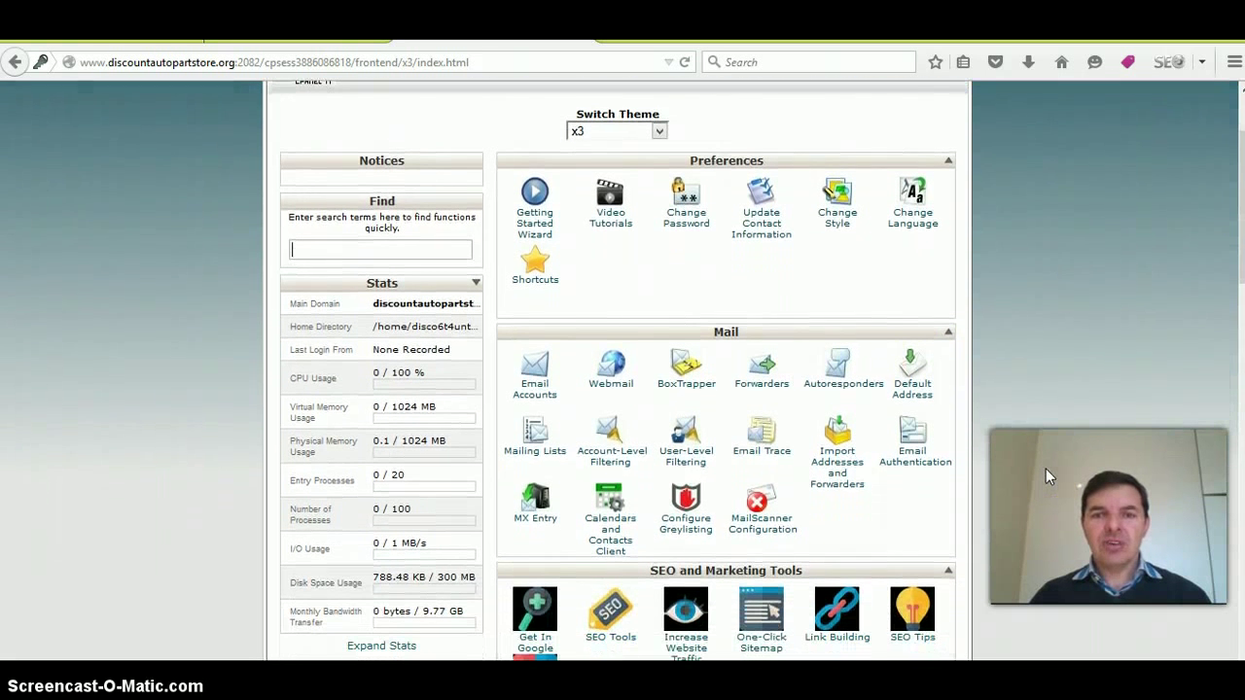
scroll(980, 464, "down", 1)
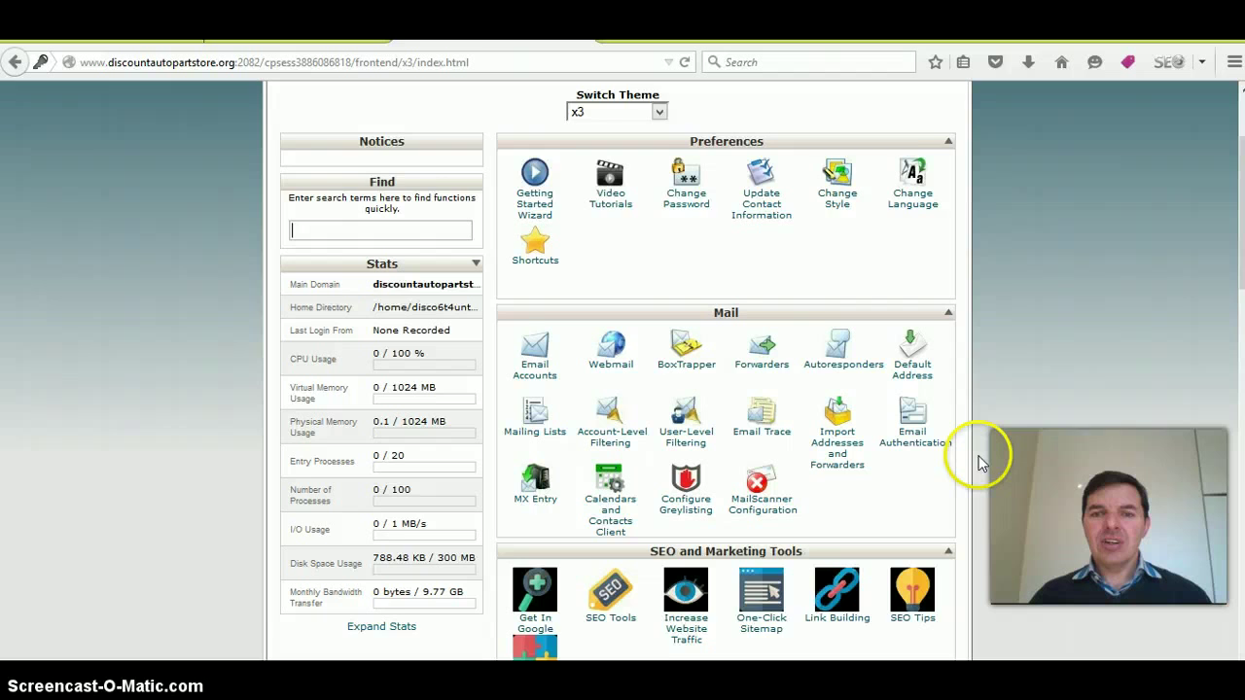
scroll(980, 464, "down", 3)
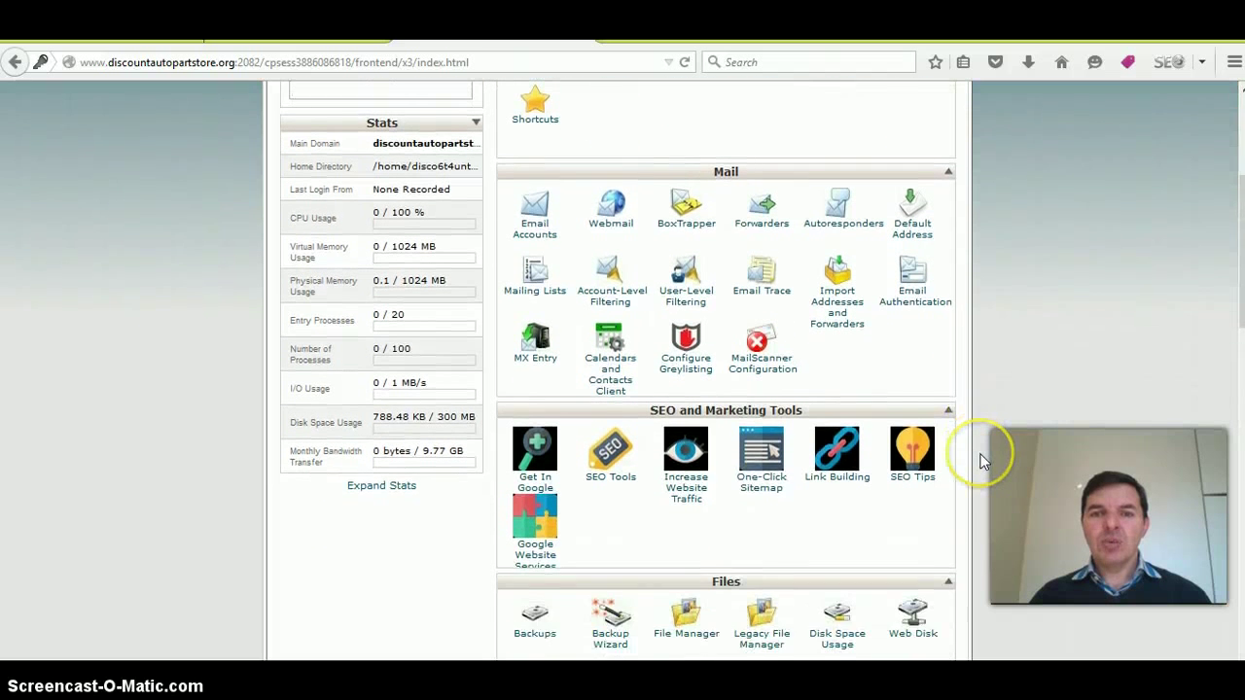
scroll(980, 464, "up", 1)
scroll(1014, 428, "down", 2)
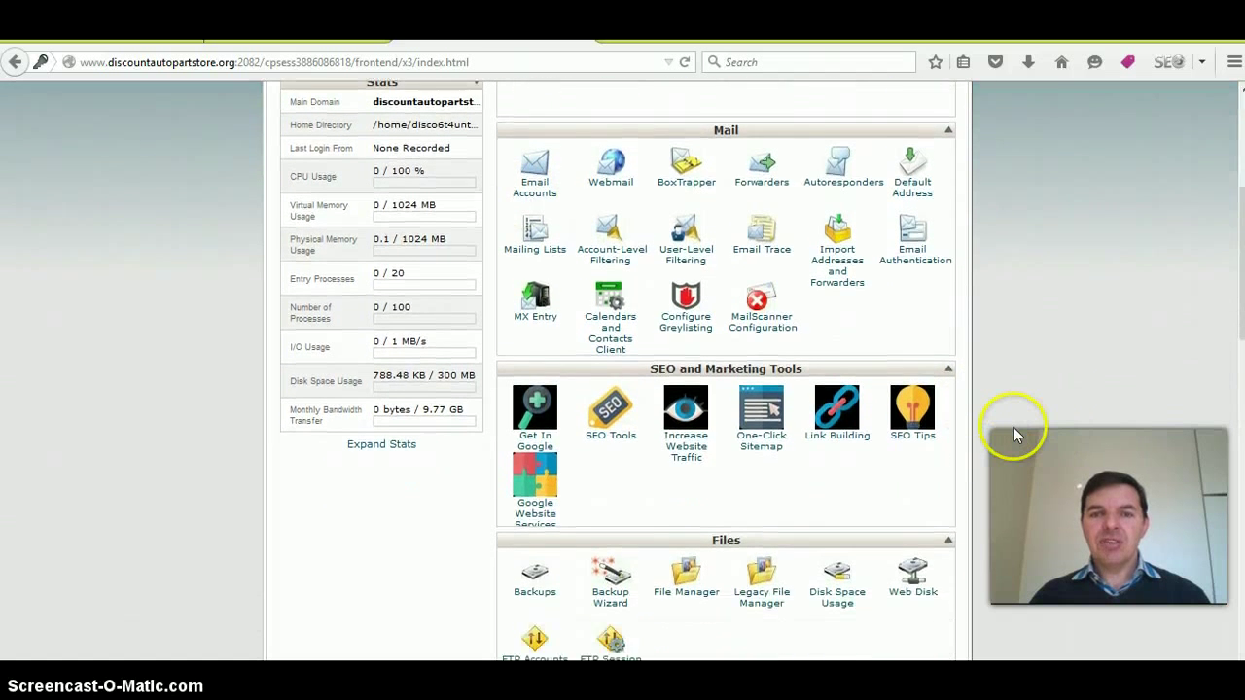
scroll(1014, 428, "down", 5)
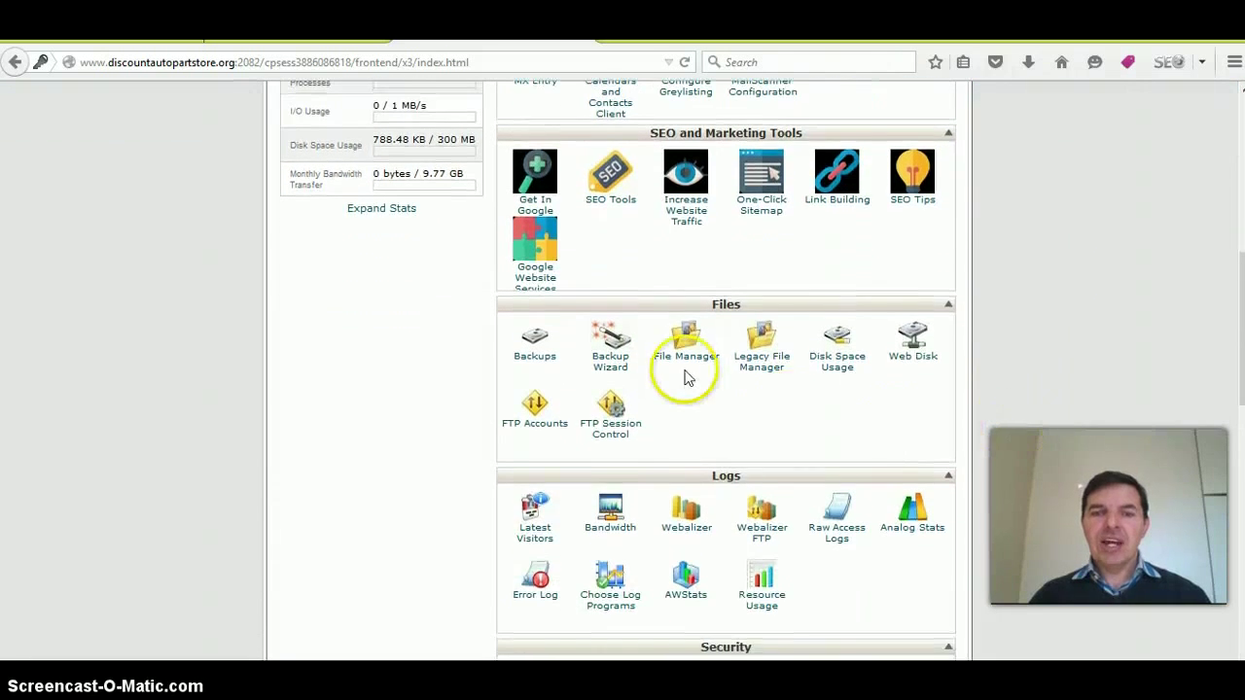
scroll(1090, 456, "down", 3)
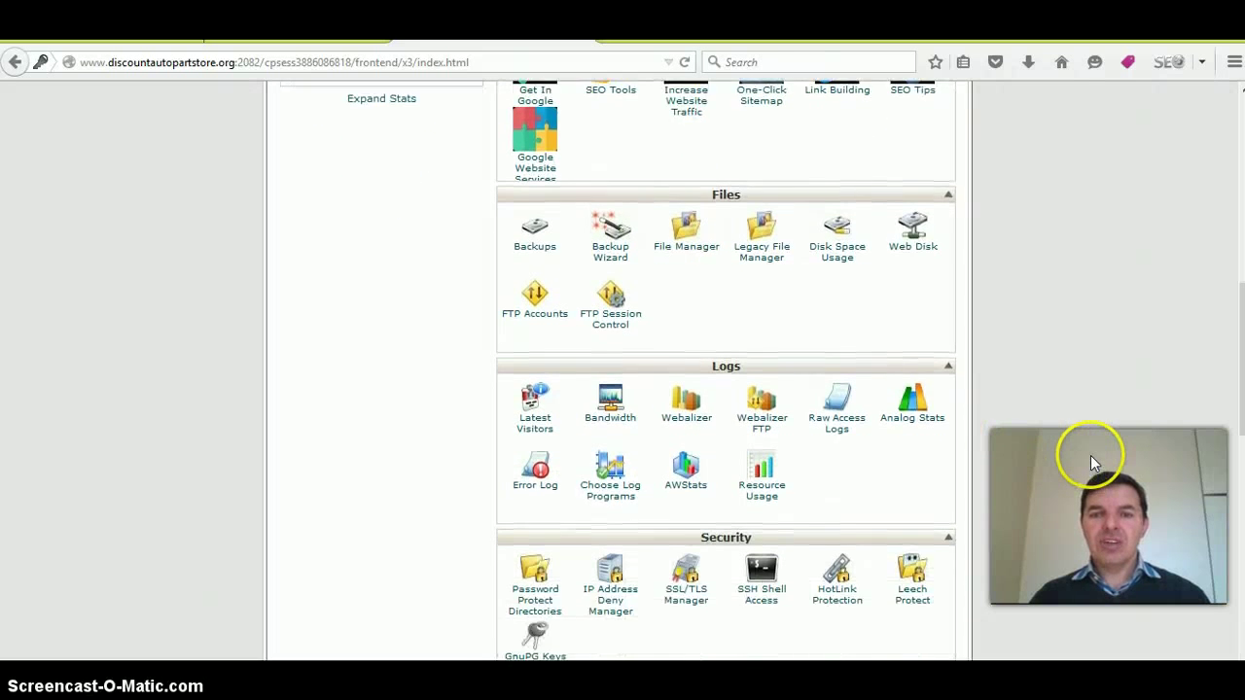
scroll(1090, 456, "down", 6)
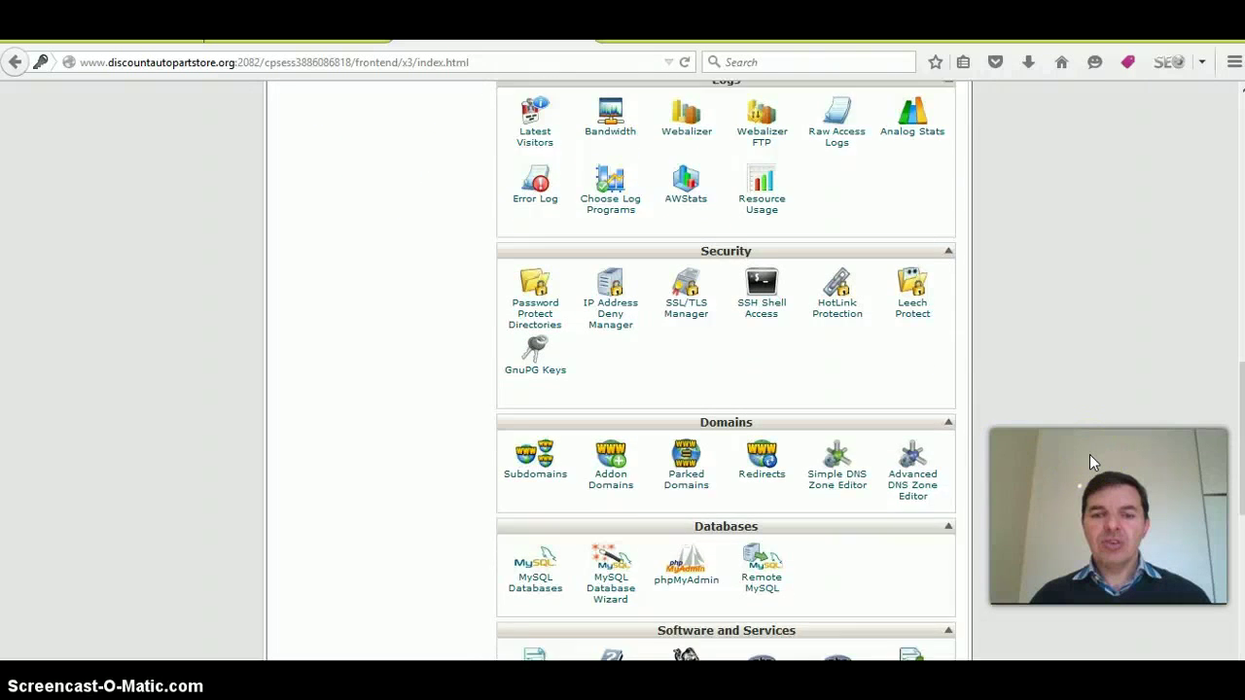
scroll(1090, 455, "down", 3)
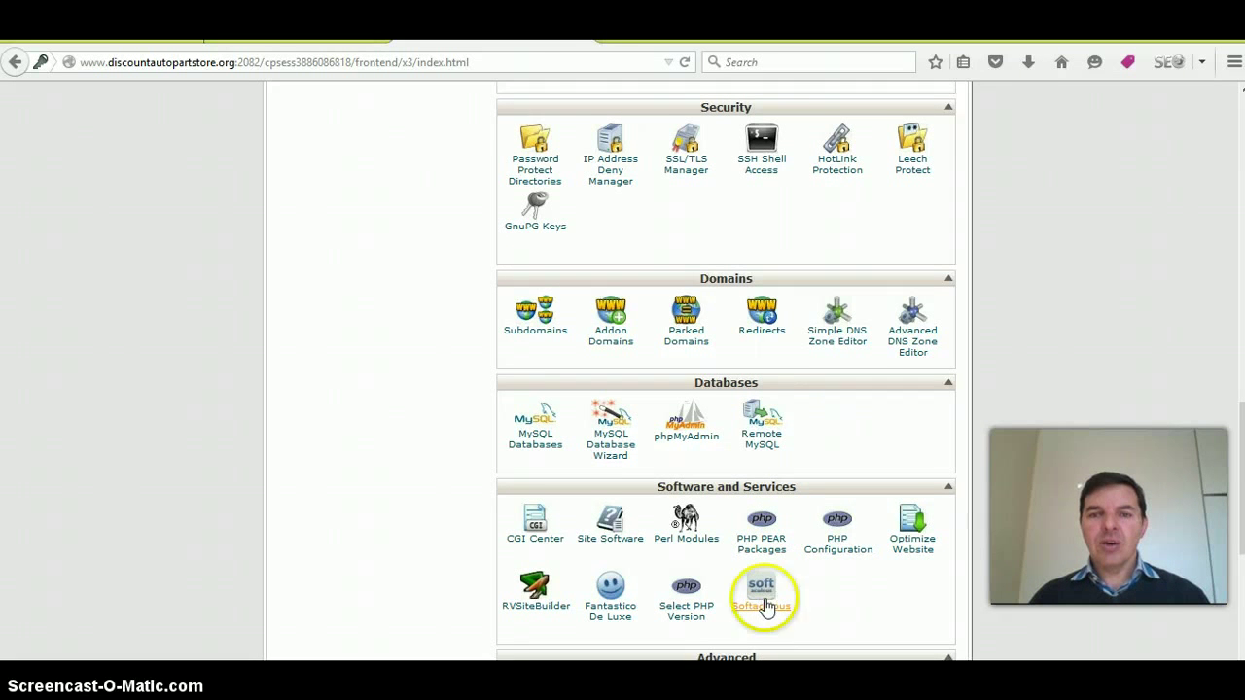
scroll(1037, 259, "up", 2)
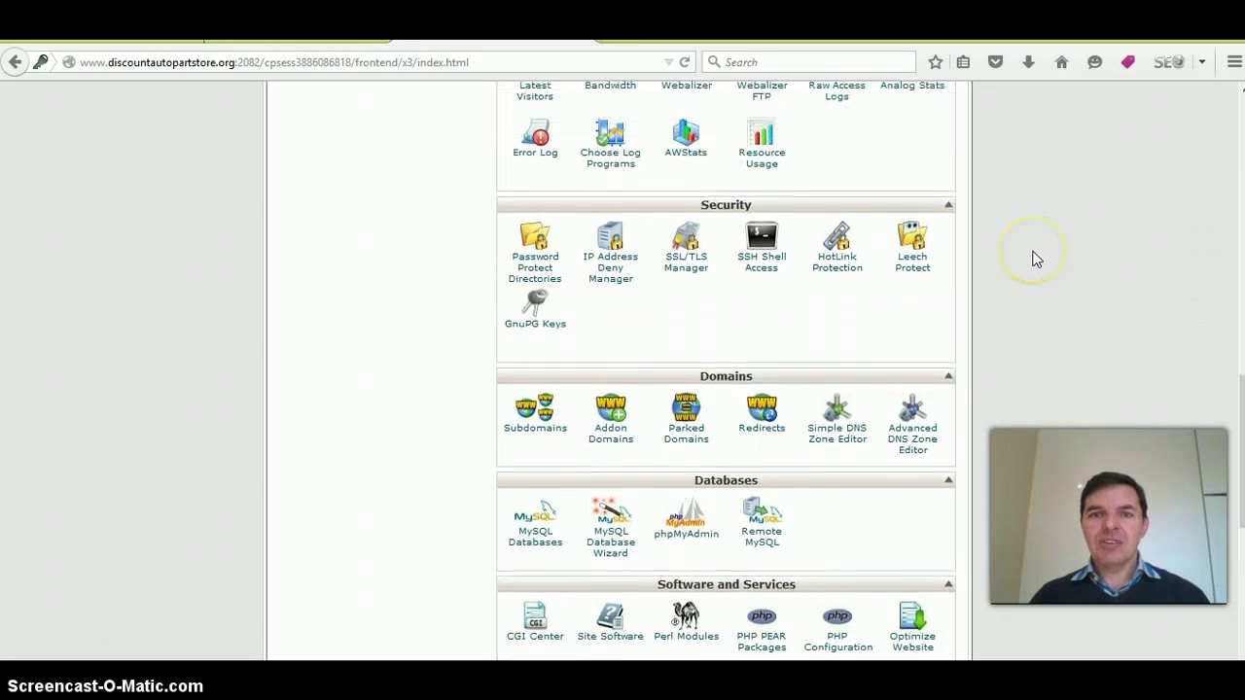
scroll(1037, 259, "up", 8)
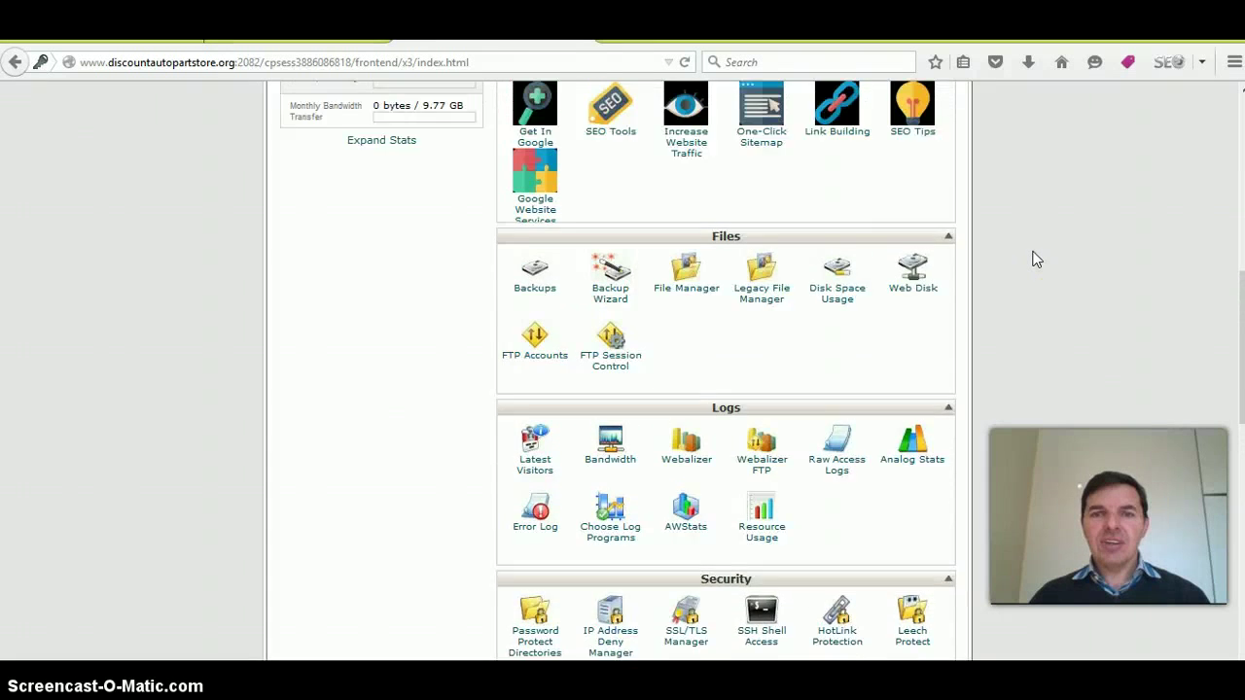
scroll(1037, 259, "up", 7)
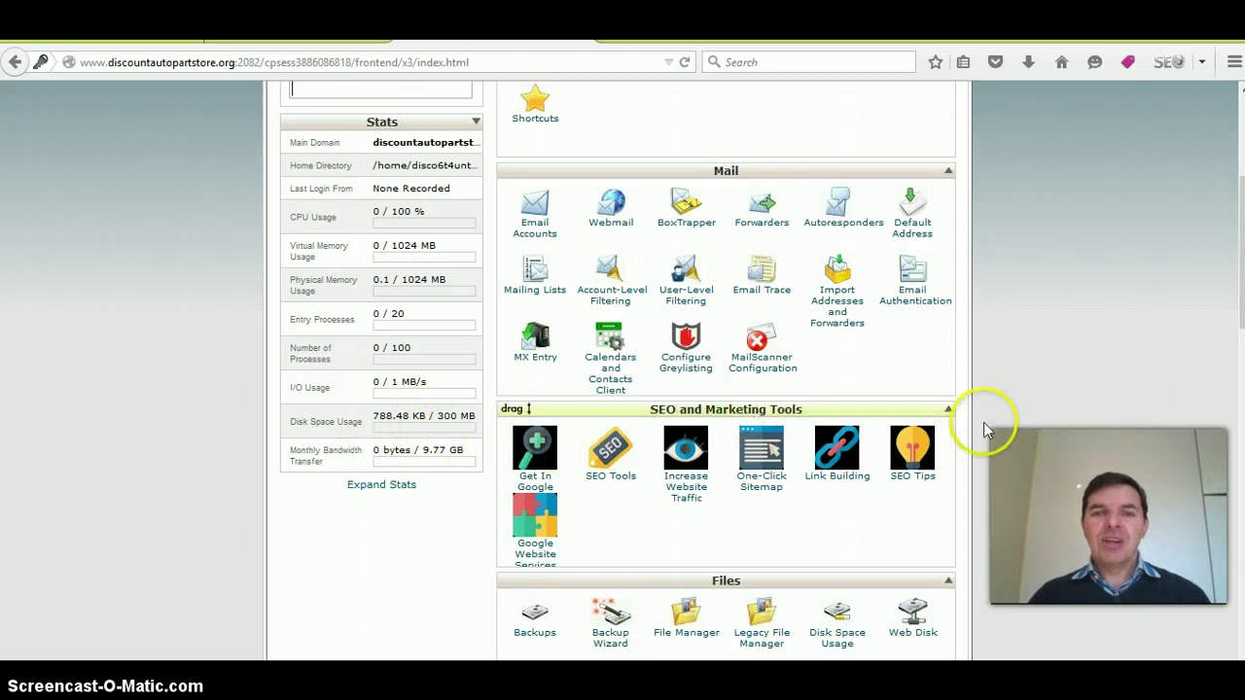
left_click(534, 231)
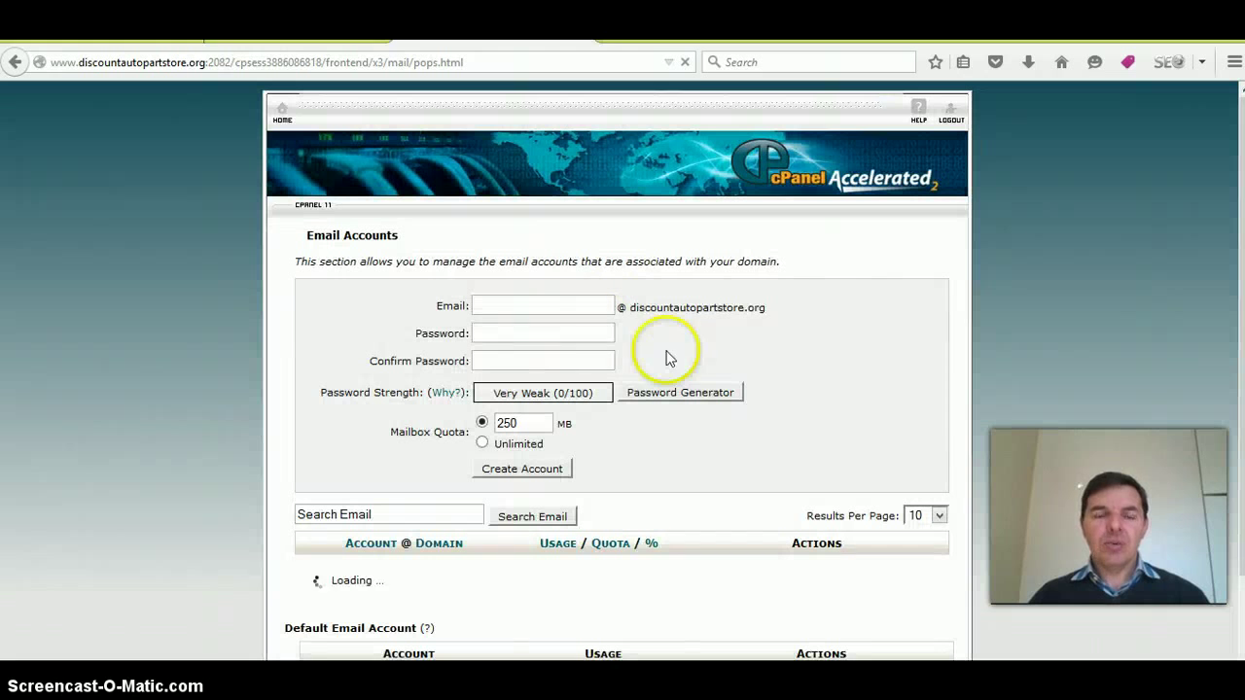
- Enter admin as the mailbox name, then generate, copy and apply a Very Strong password
left_click(558, 305)
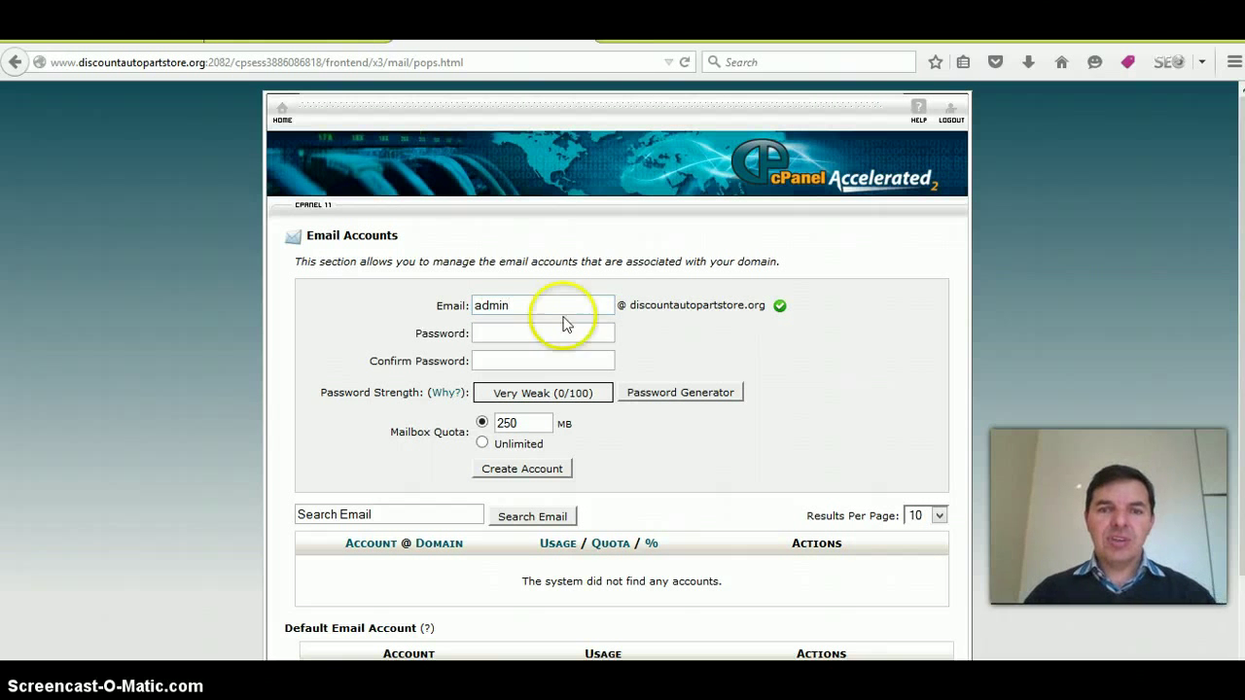
left_click(657, 396)
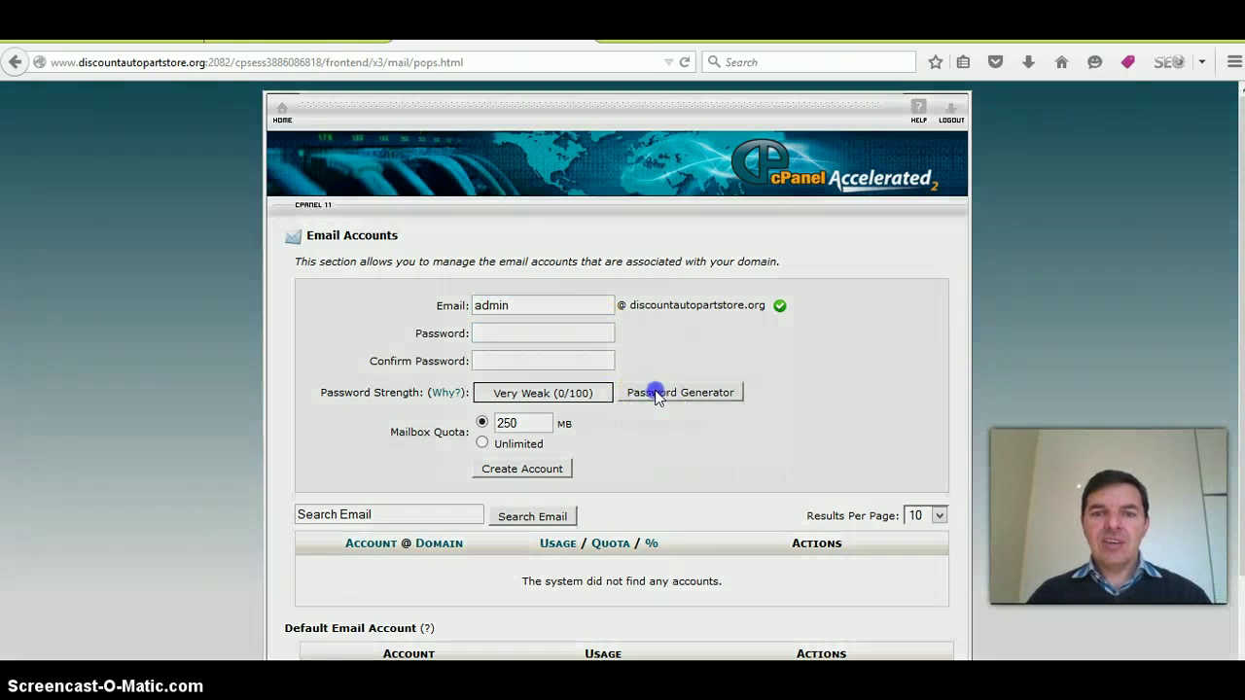
left_click_drag(589, 328, 480, 330)
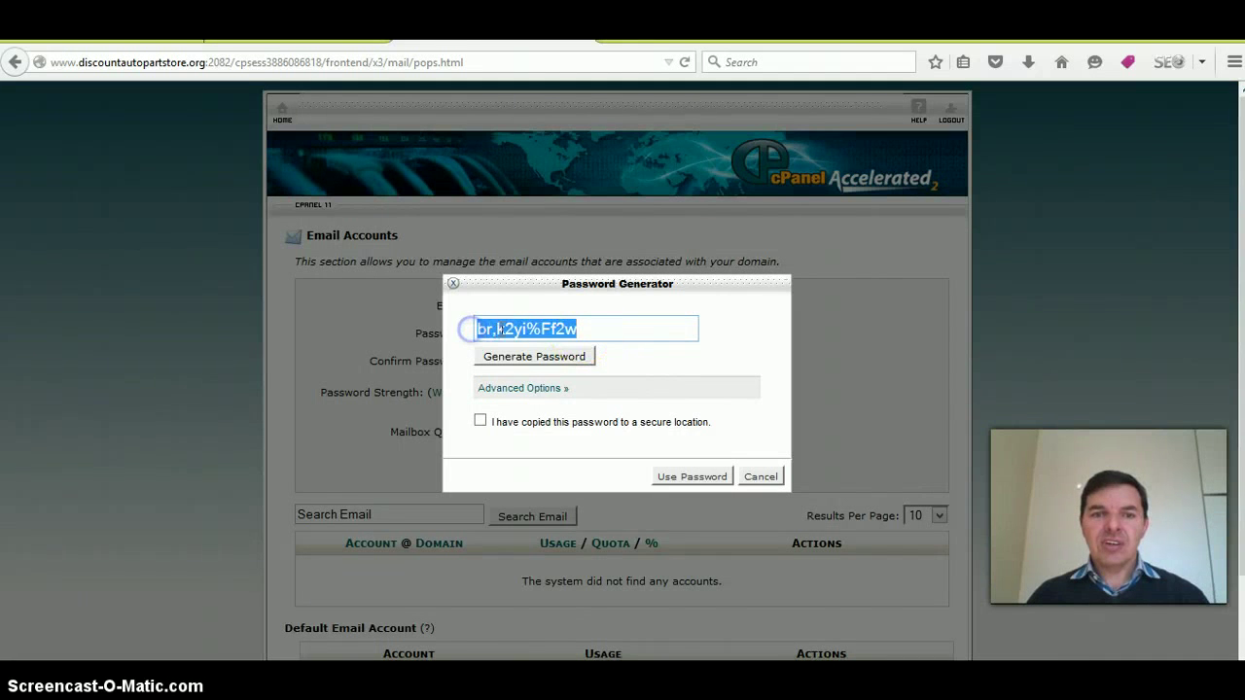
right_click(498, 330)
left_click(547, 388)
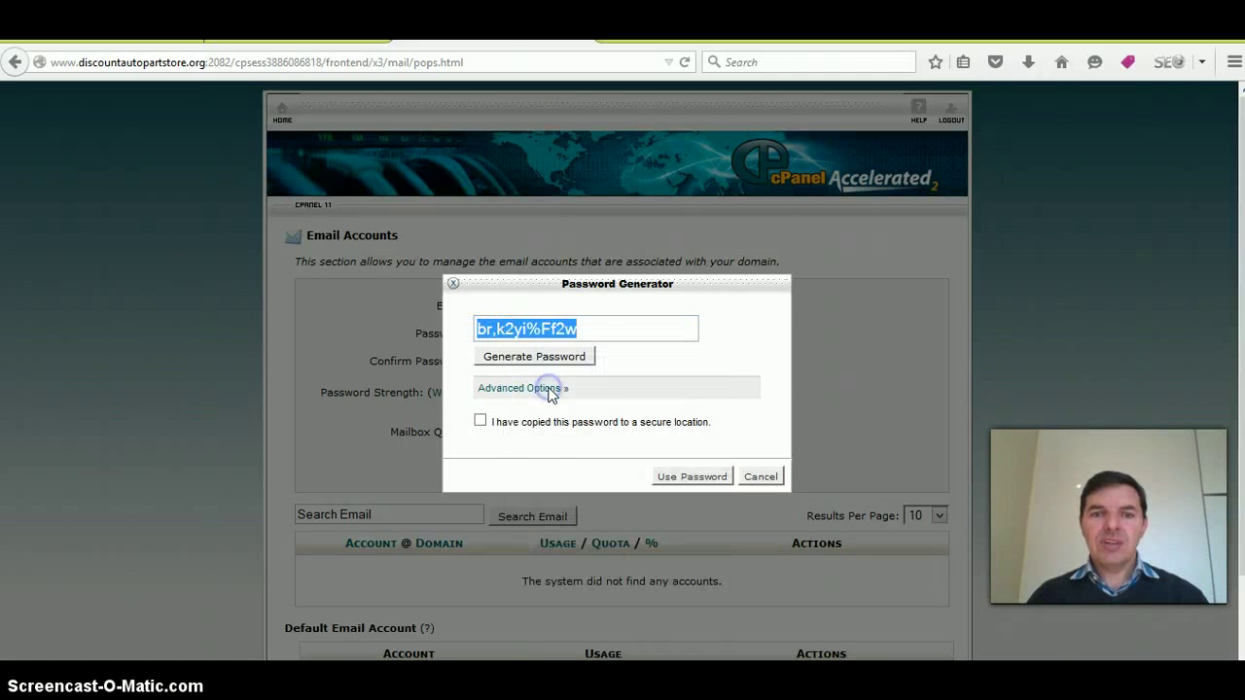
left_click(482, 424)
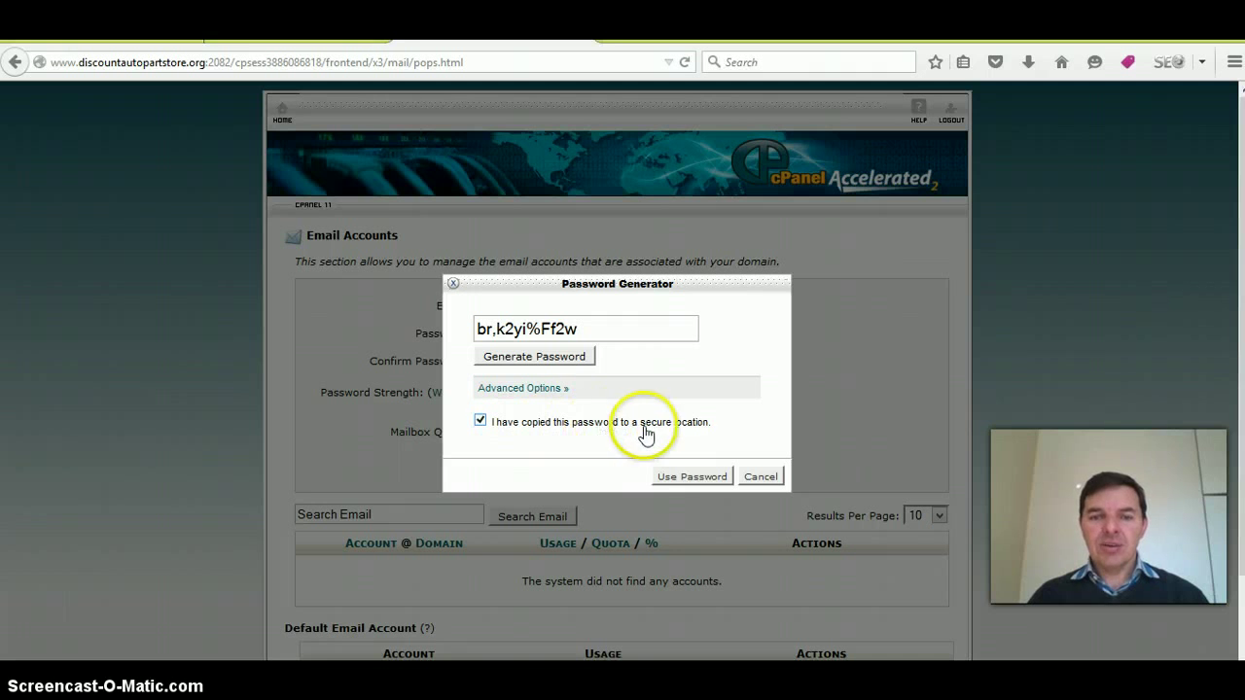
left_click(686, 478)
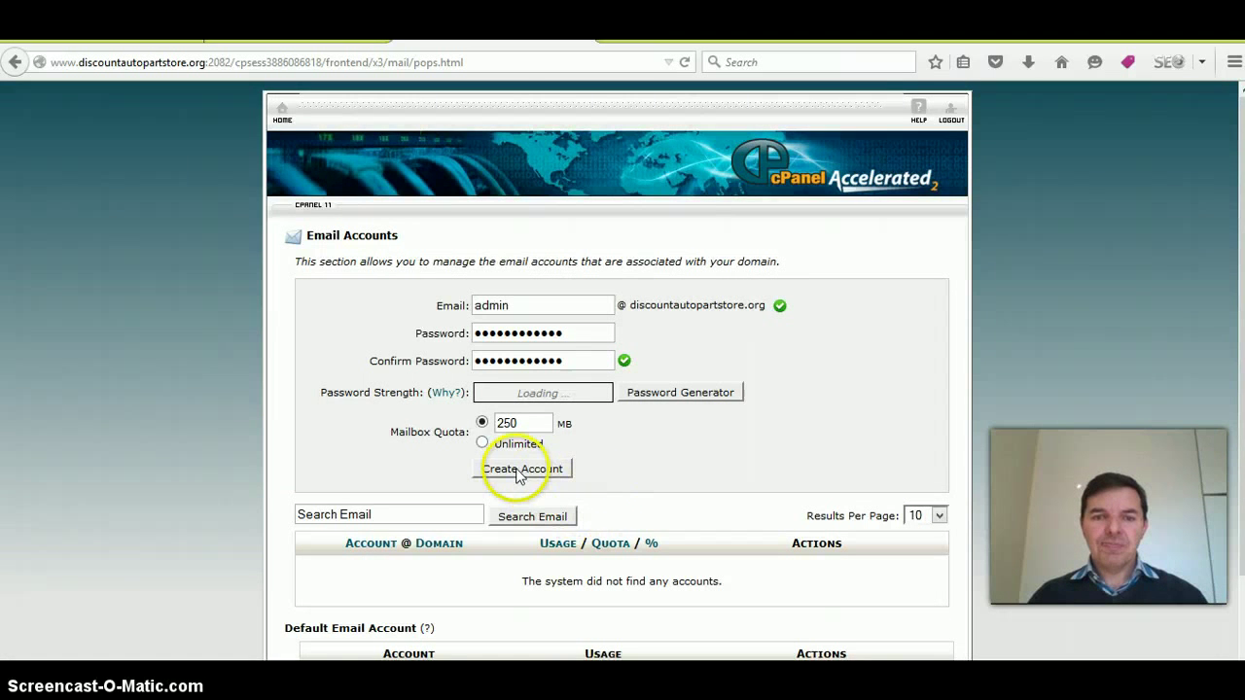
- Create the admin email account with a 250 MB quota, dismissing the password strength error
left_click(516, 472)
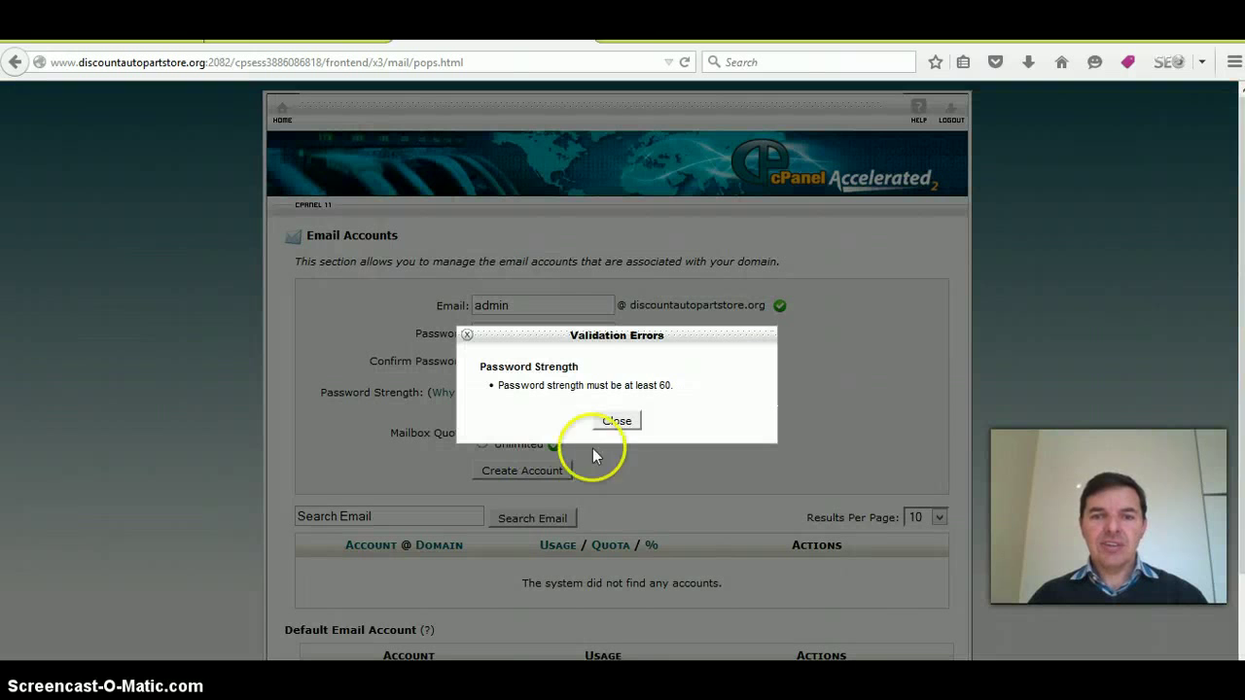
left_click(617, 421)
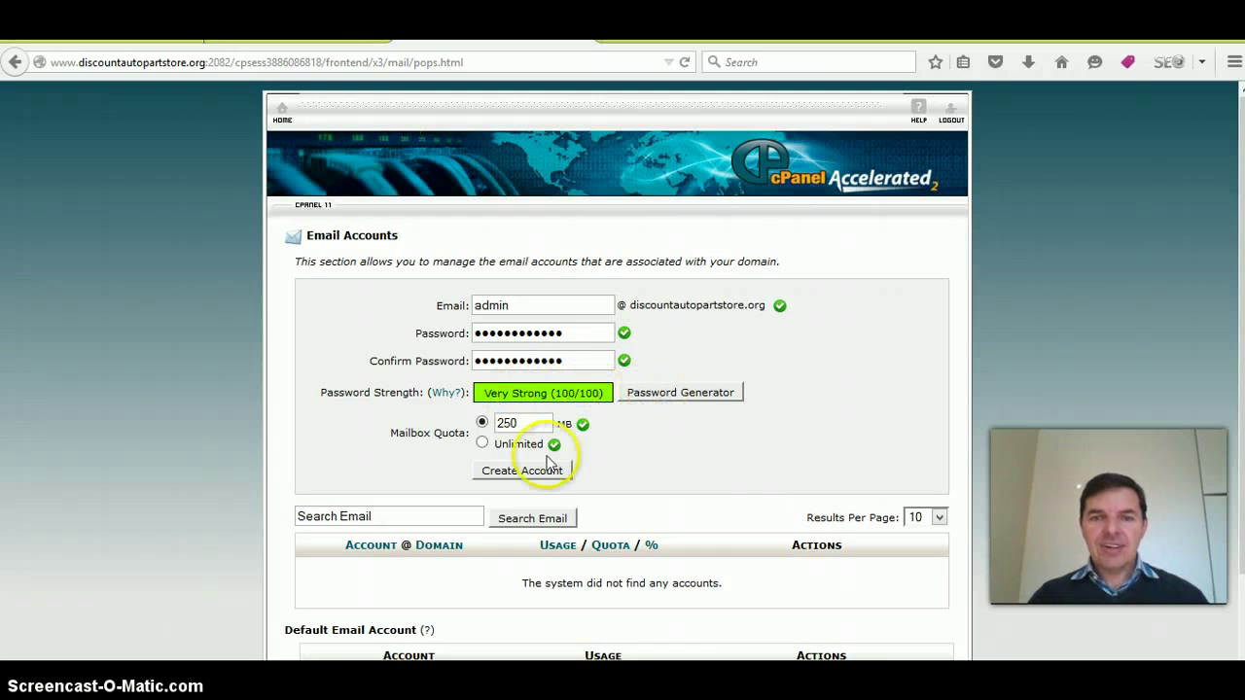
left_click(517, 472)
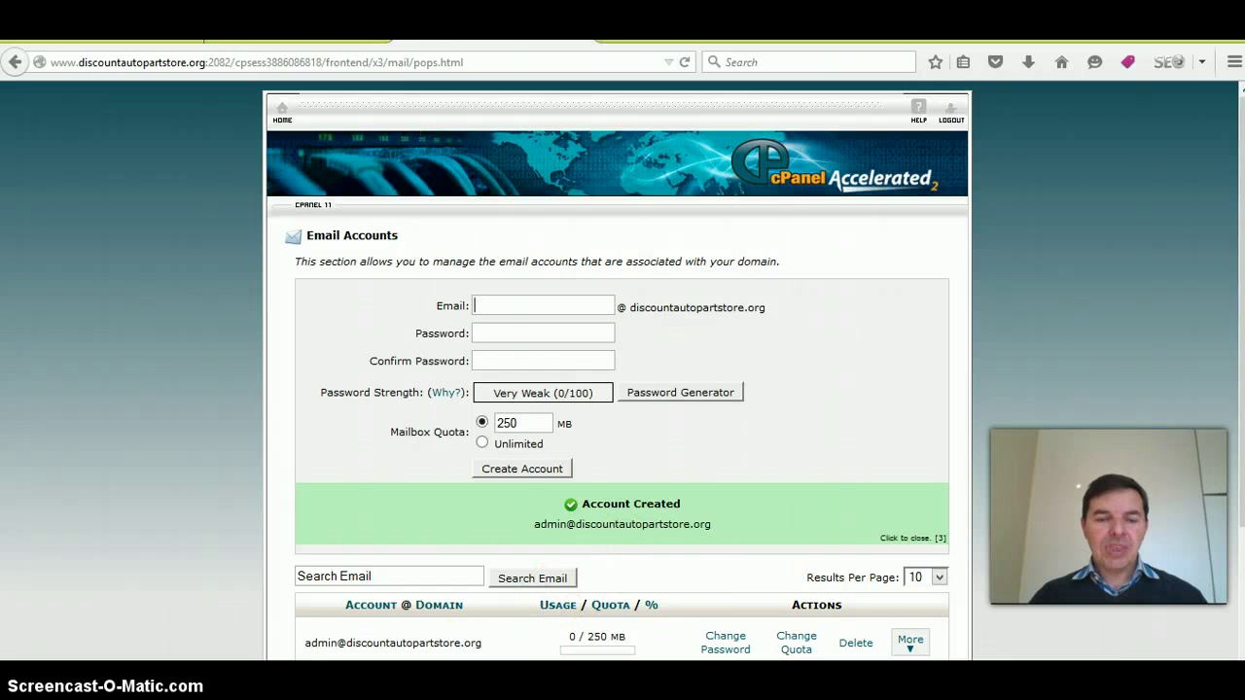
- Paste the generated email password into cell F3 of the credentials sheet
mouse_move(421, 681)
left_click(589, 622)
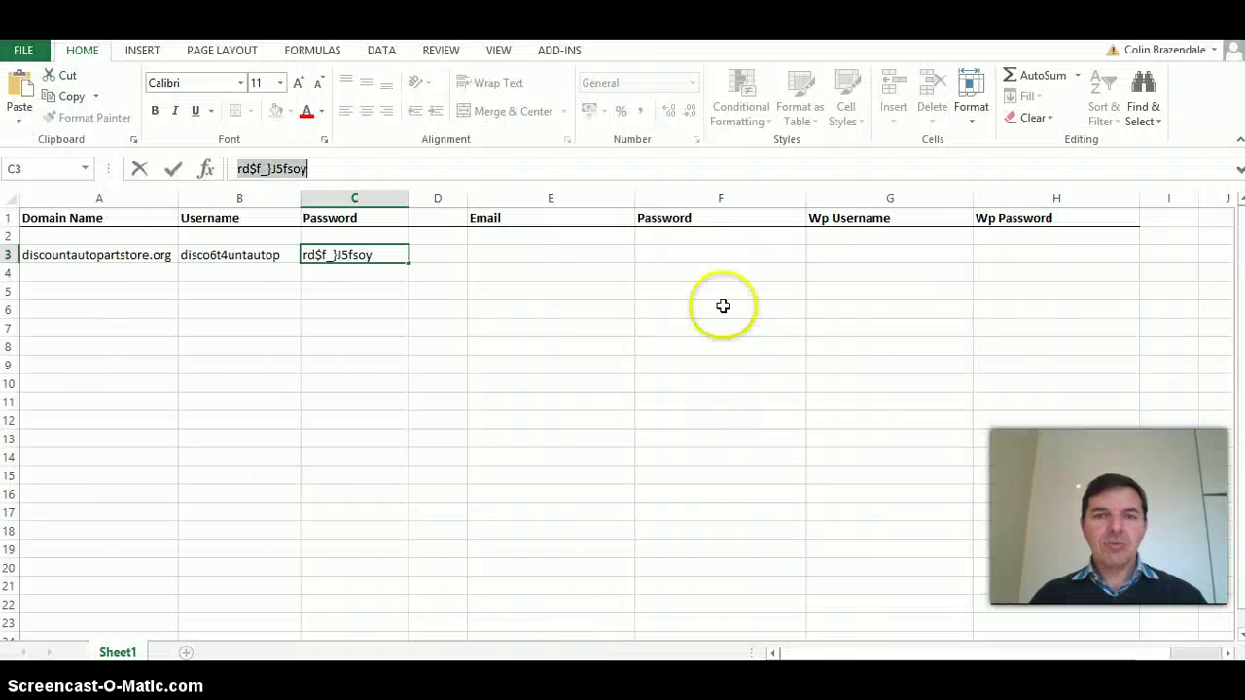
left_click(703, 272)
left_click(706, 256)
left_click(399, 163)
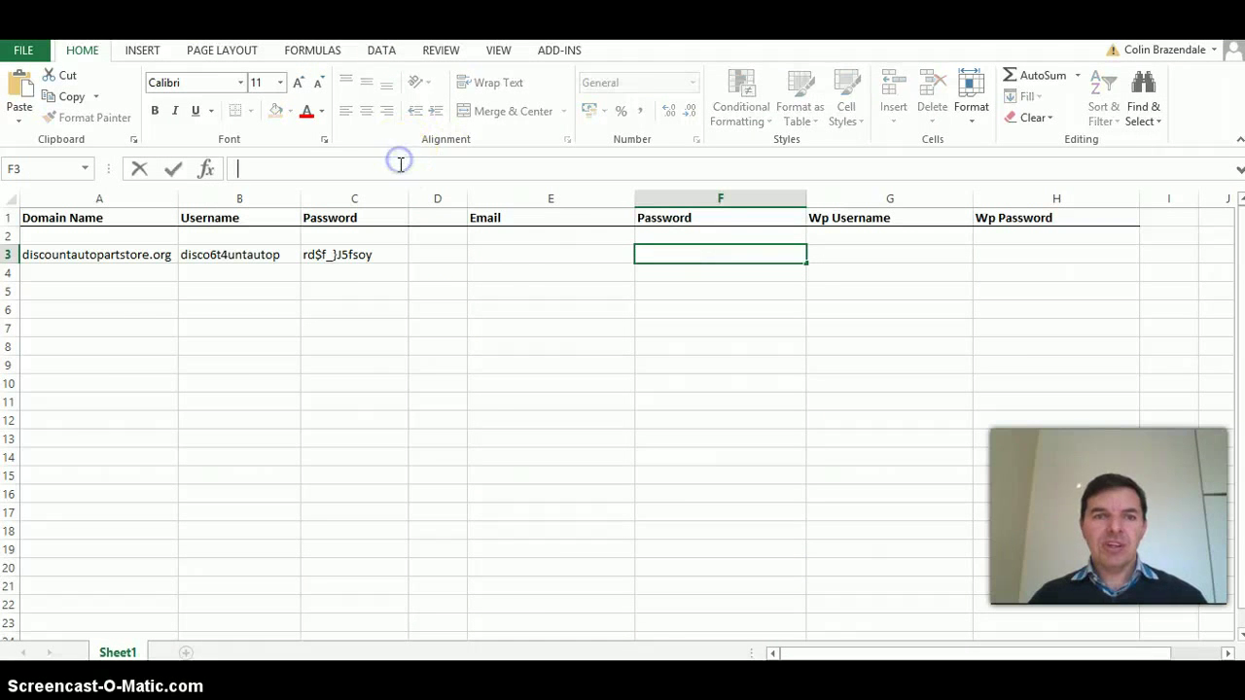
left_click(141, 254)
- Enter the admin@ email address in E3, built from the domain copied from A3
right_click(148, 261)
left_click(188, 289)
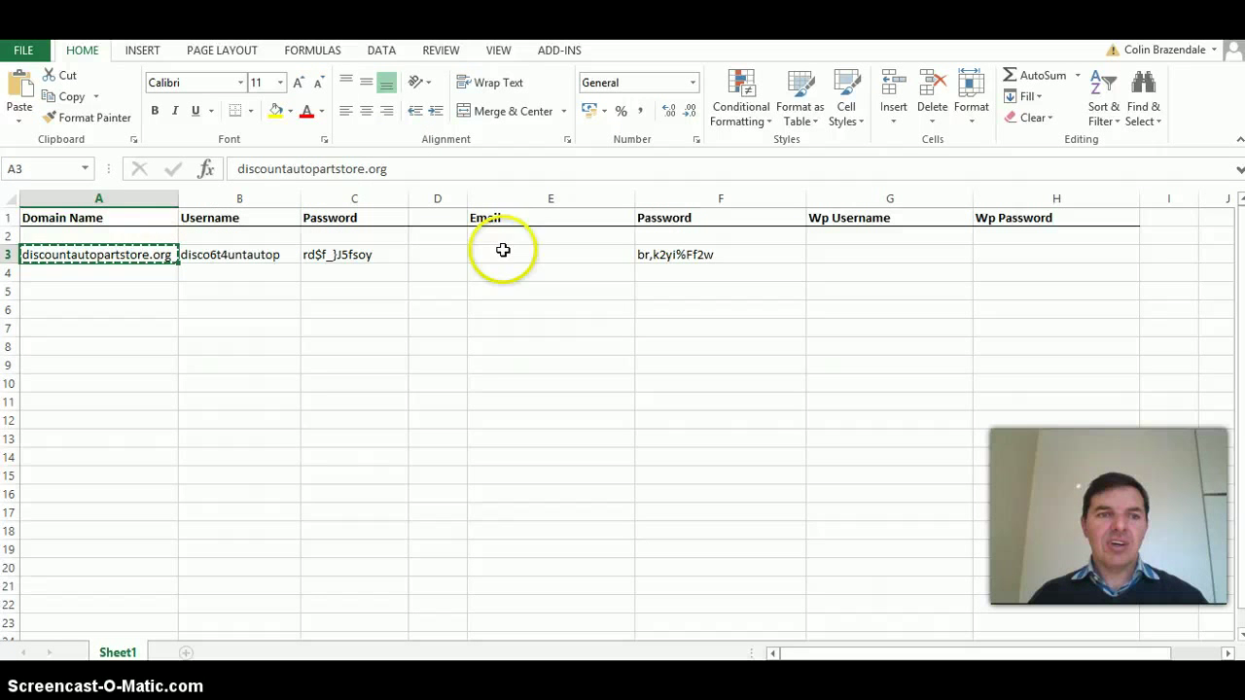
left_click(523, 262)
key("Return")
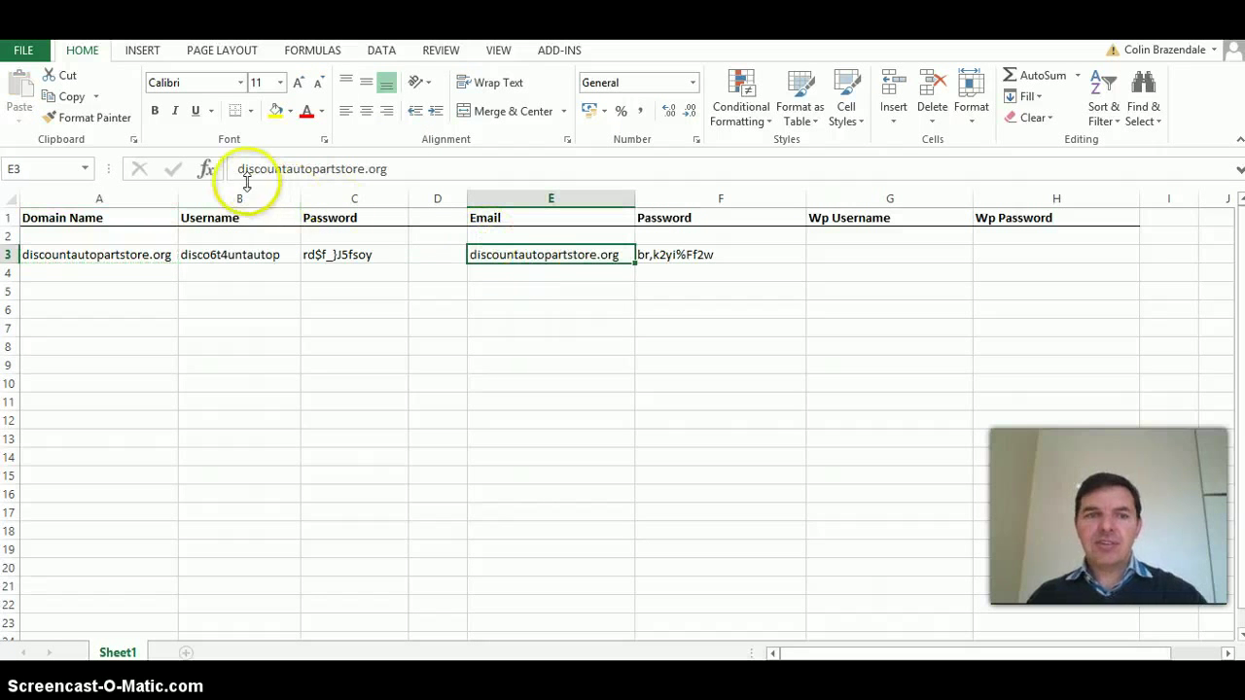
left_click(244, 171)
type("admin@")
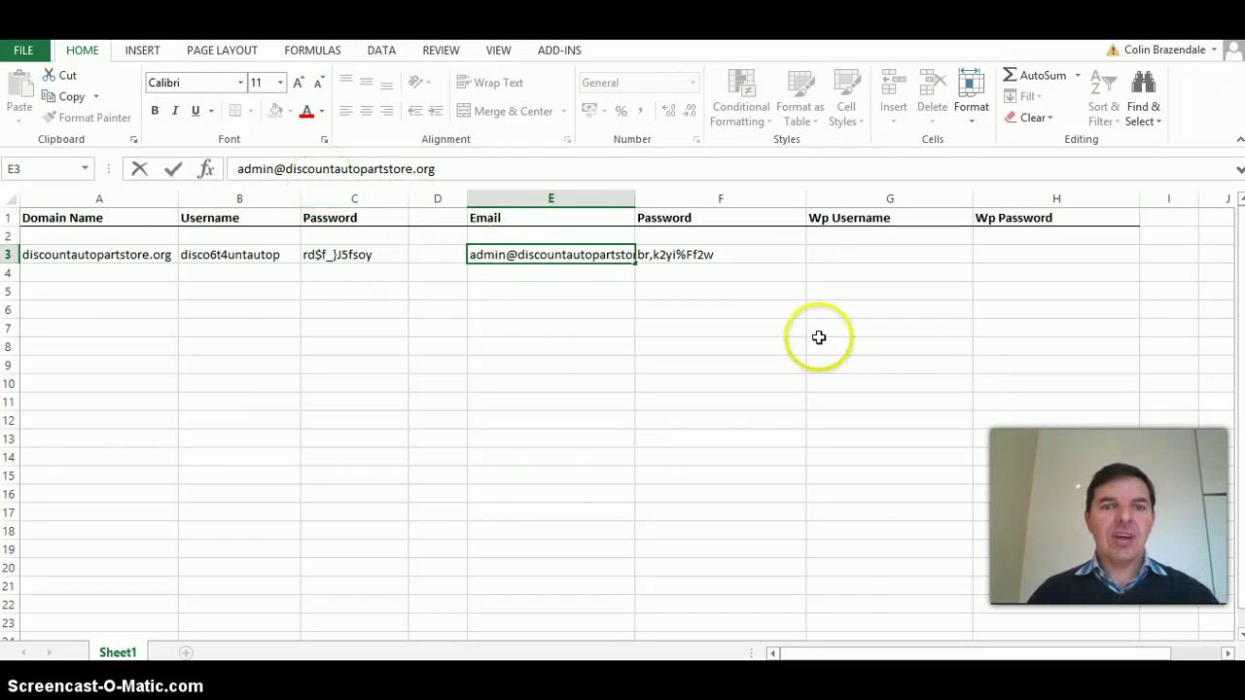
left_click(748, 255)
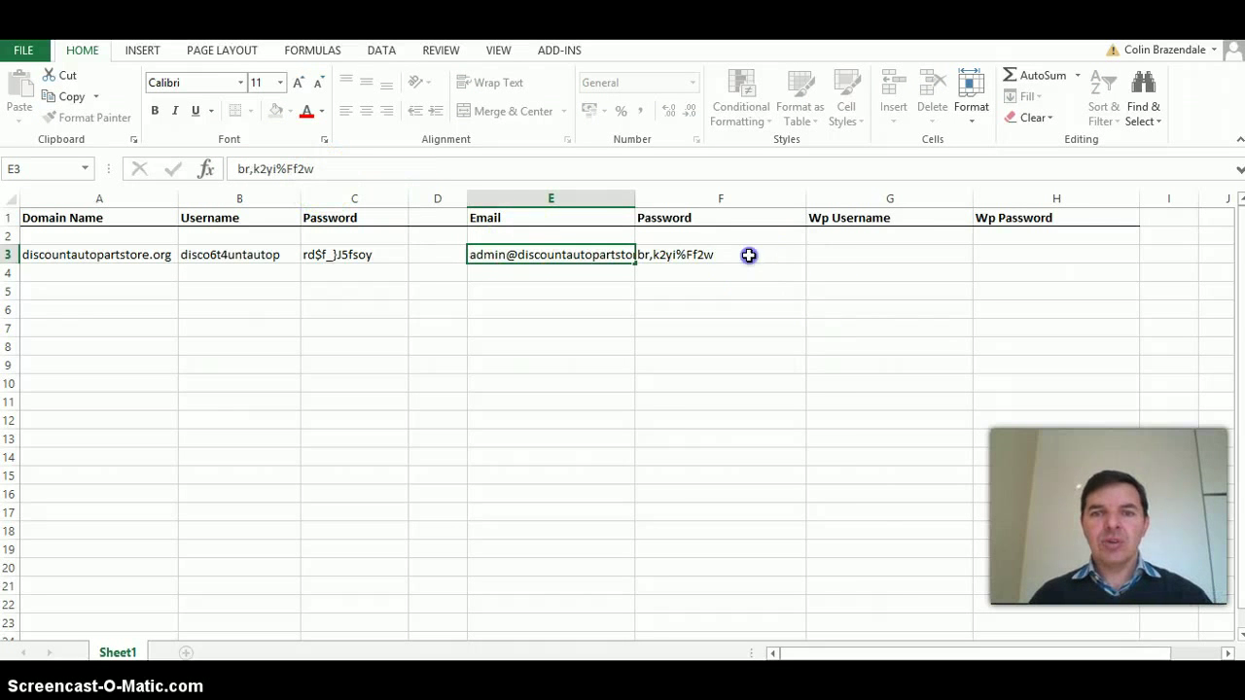
- Autofit column E to the address, narrow column F, and return to Firefox
double_click(634, 198)
left_click(910, 257)
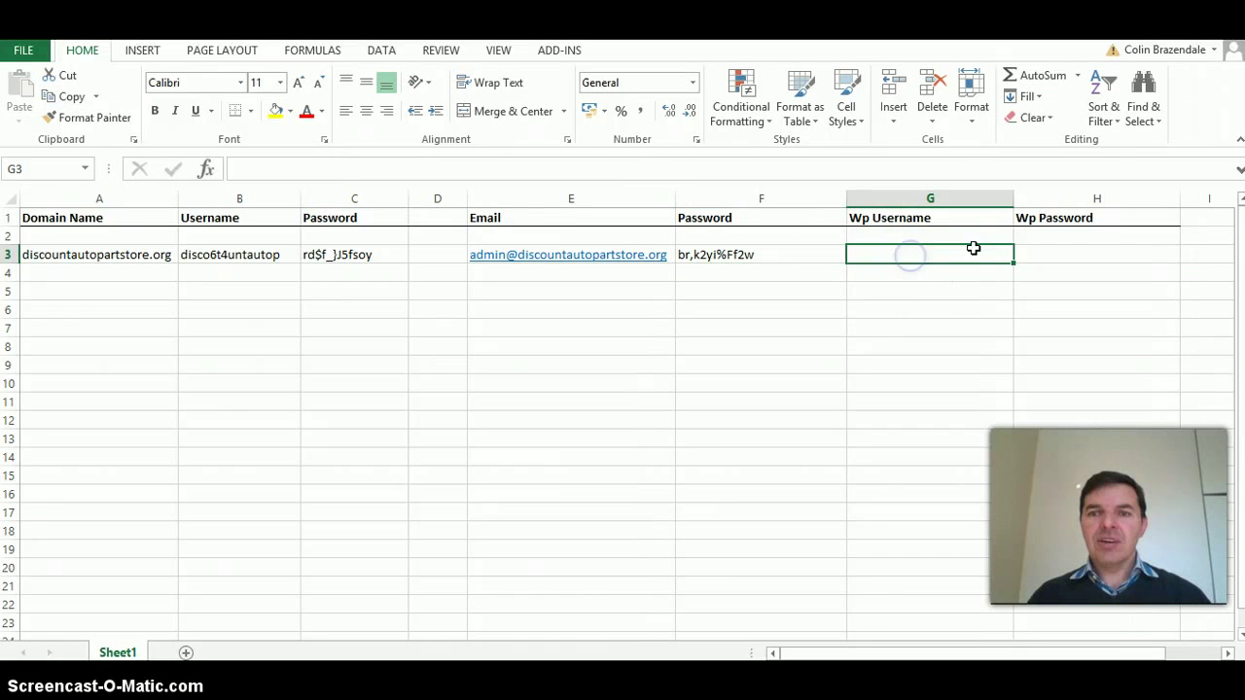
left_click_drag(845, 198, 793, 199)
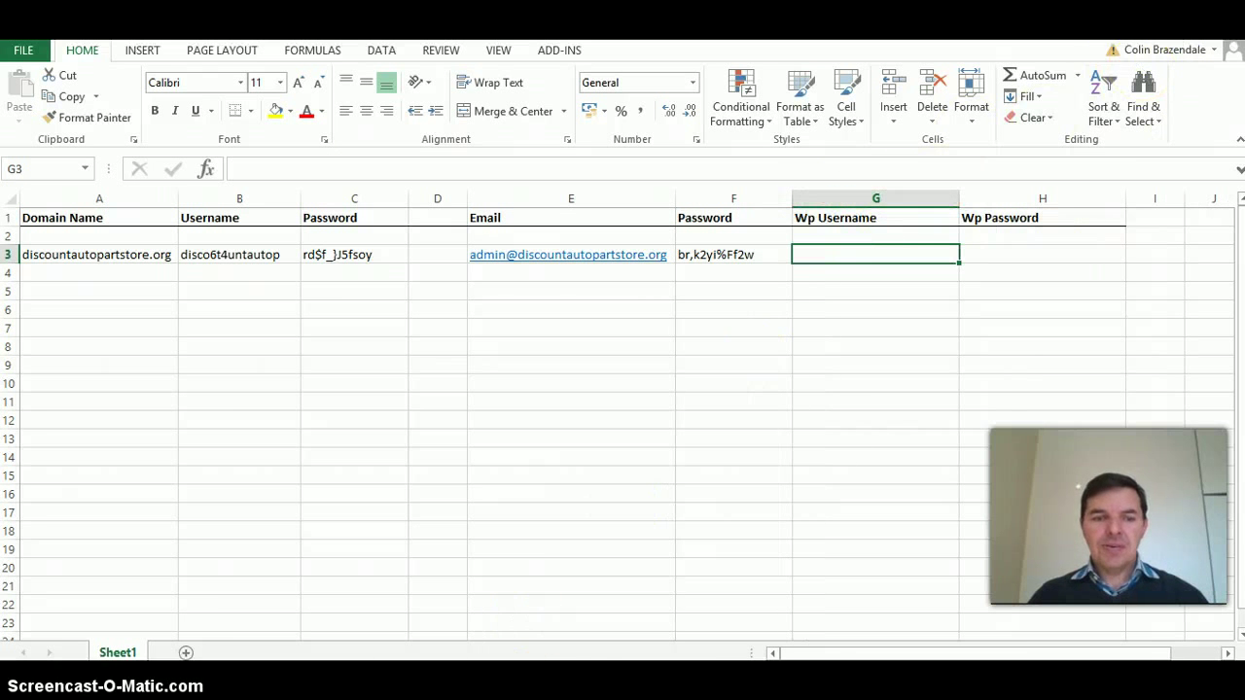
left_click(316, 693)
left_click(480, 632)
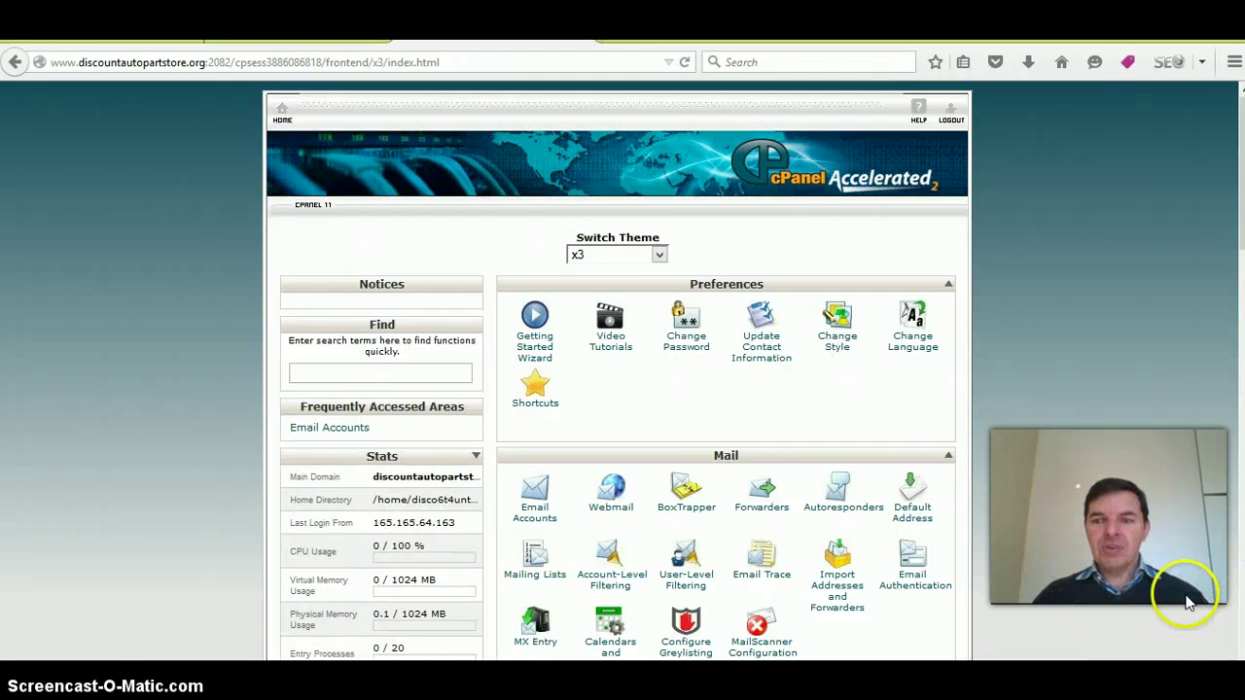
- Open Softaculous from the Software and Services section of the cPanel home page
scroll(1187, 603, "down", 6)
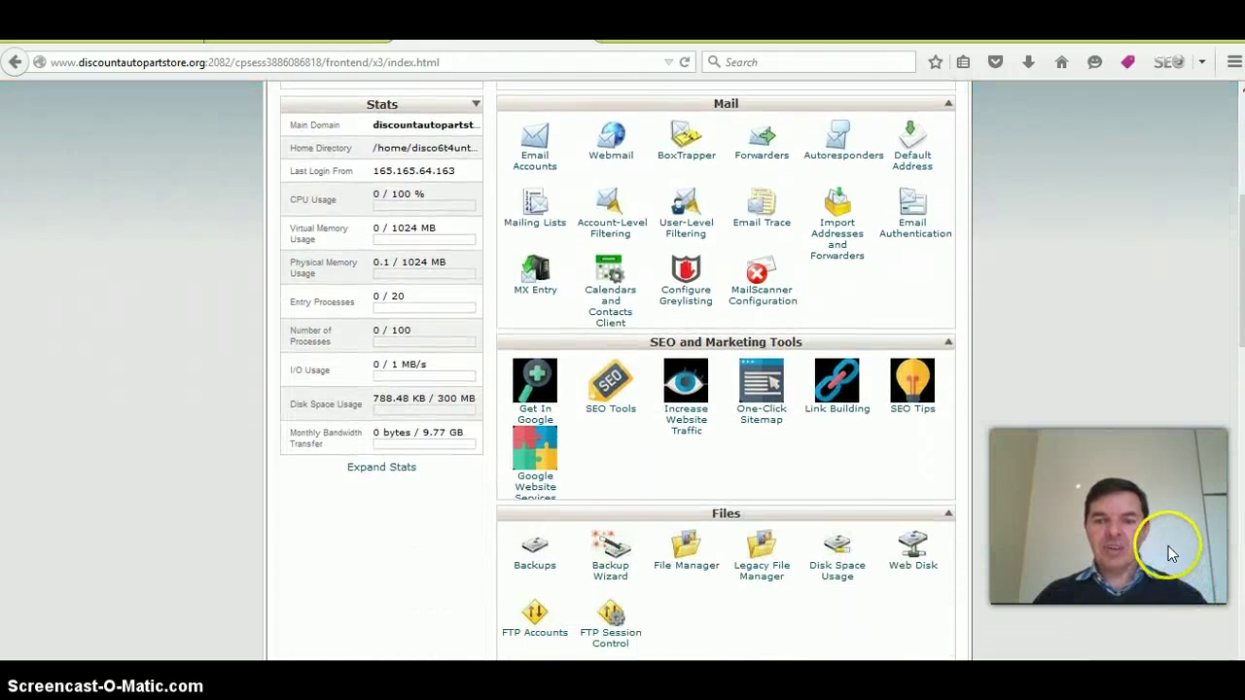
scroll(1168, 545, "down", 5)
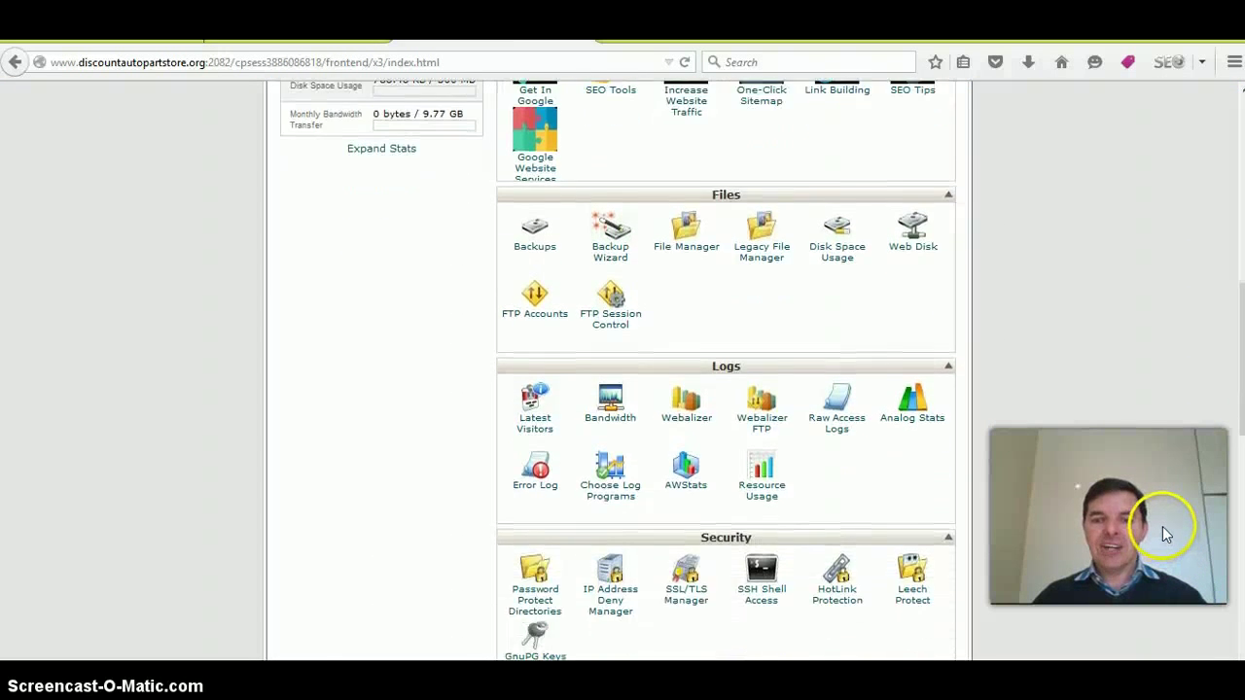
scroll(1162, 527, "down", 5)
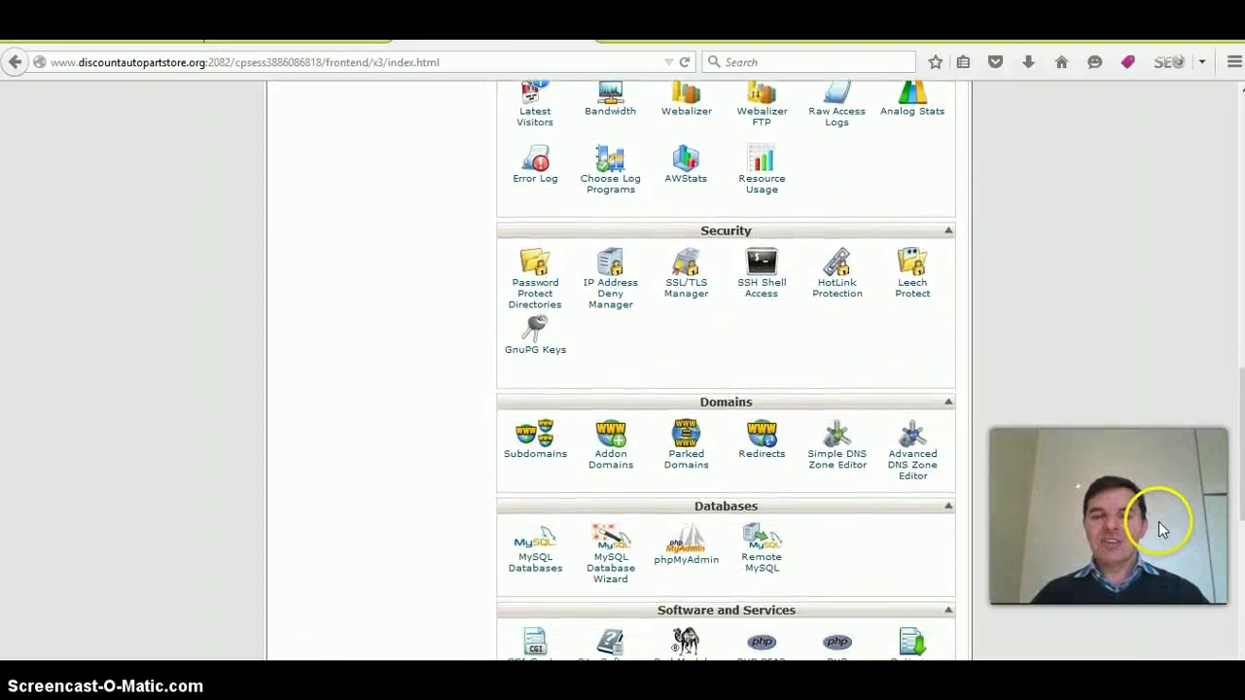
scroll(1158, 521, "down", 4)
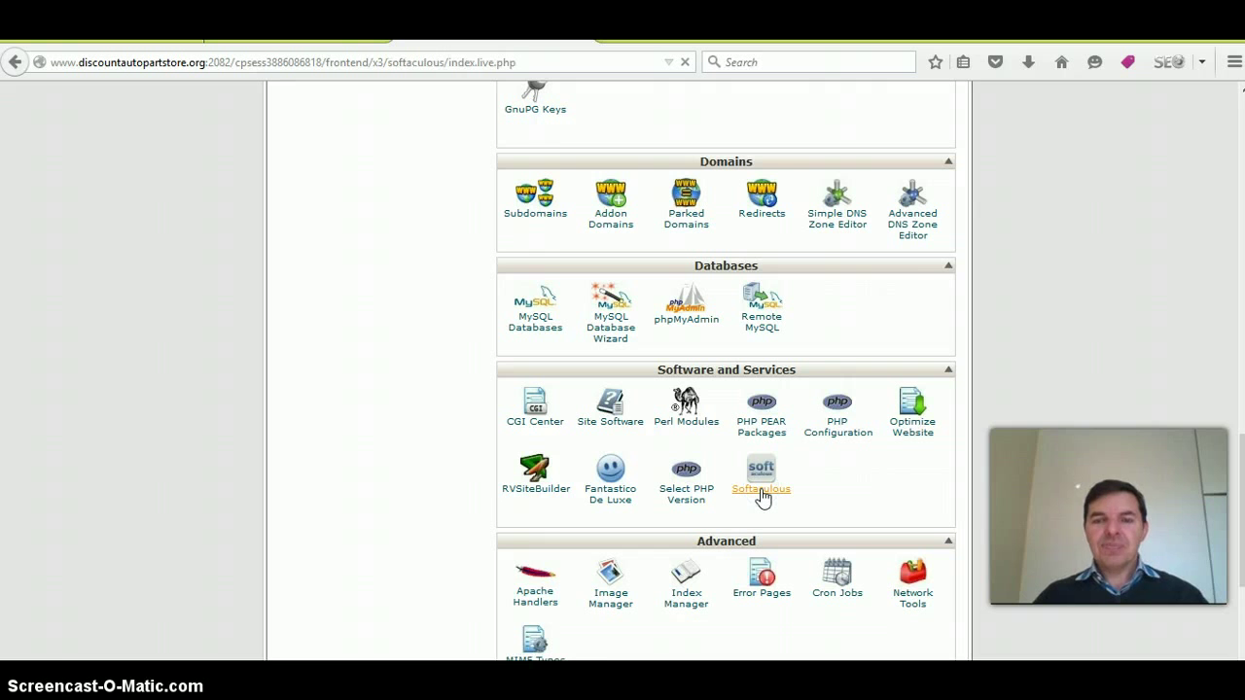
left_click(762, 492)
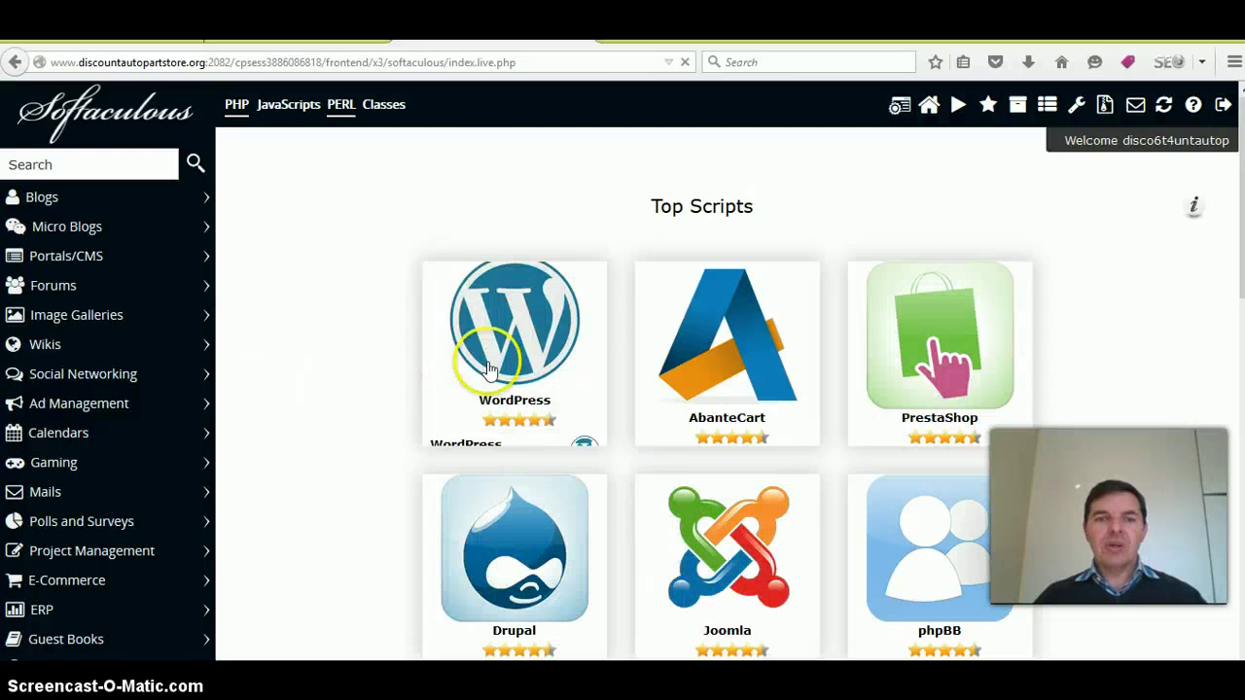
mouse_move(465, 440)
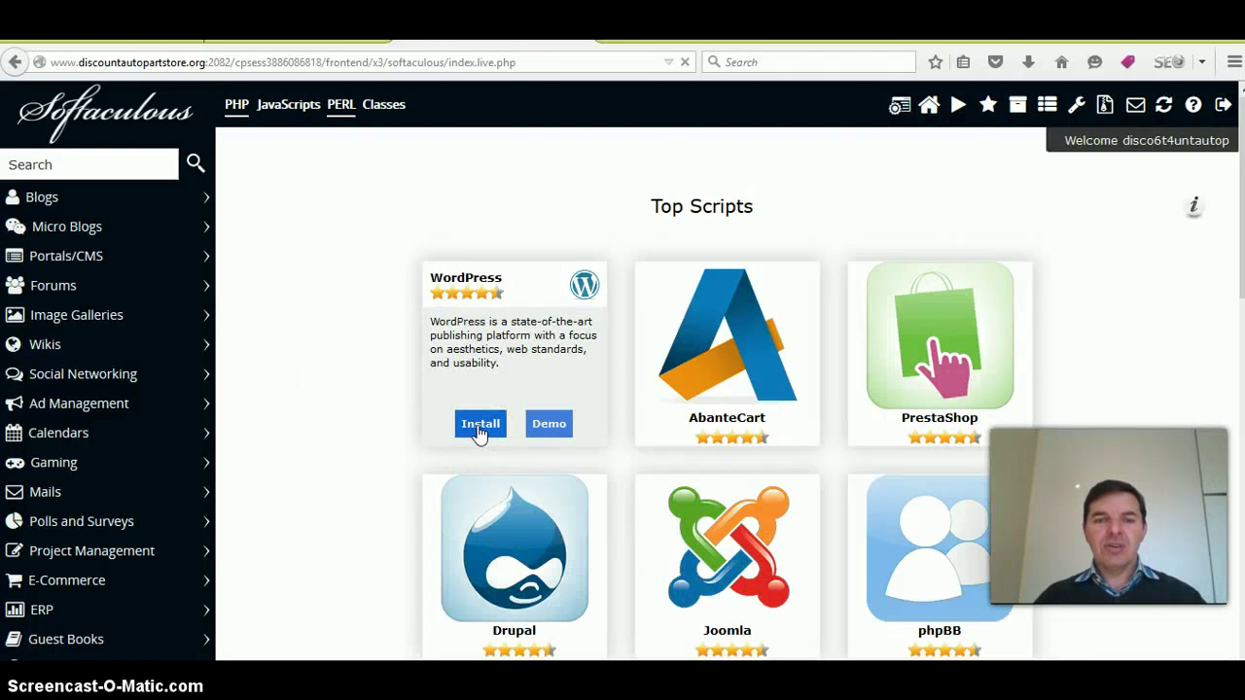
left_click(478, 425)
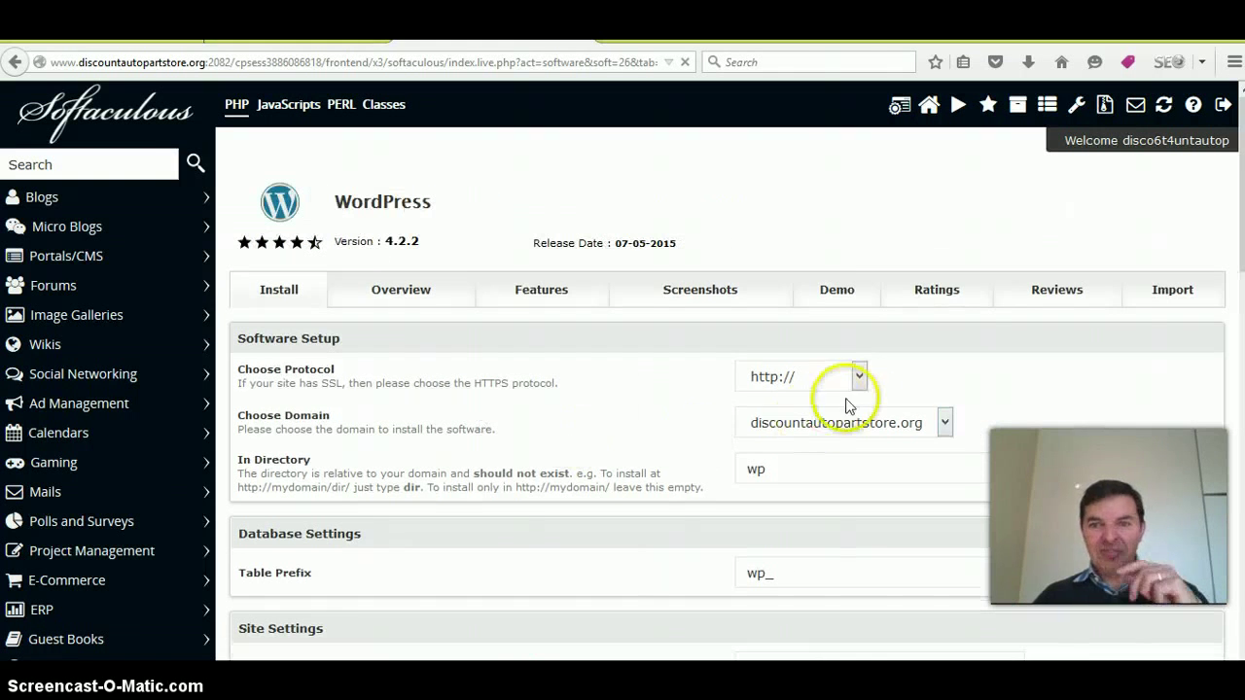
left_click(858, 378)
left_click(834, 417)
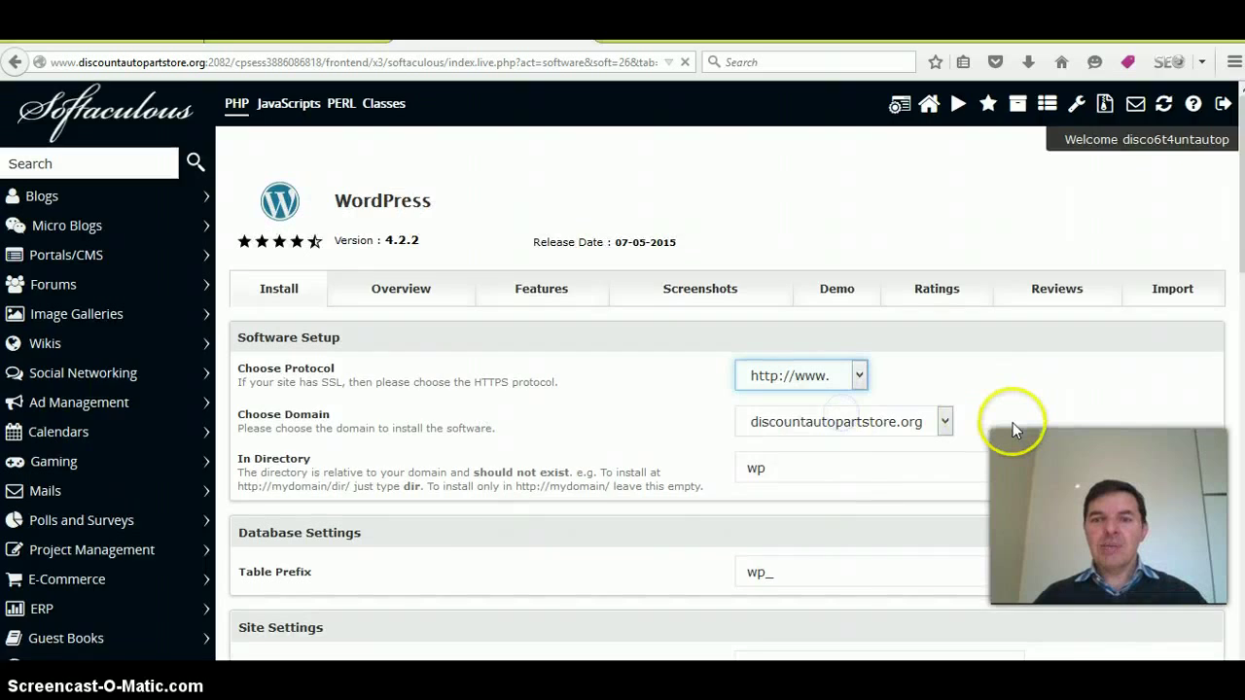
scroll(1012, 422, "down", 1)
left_click(759, 404)
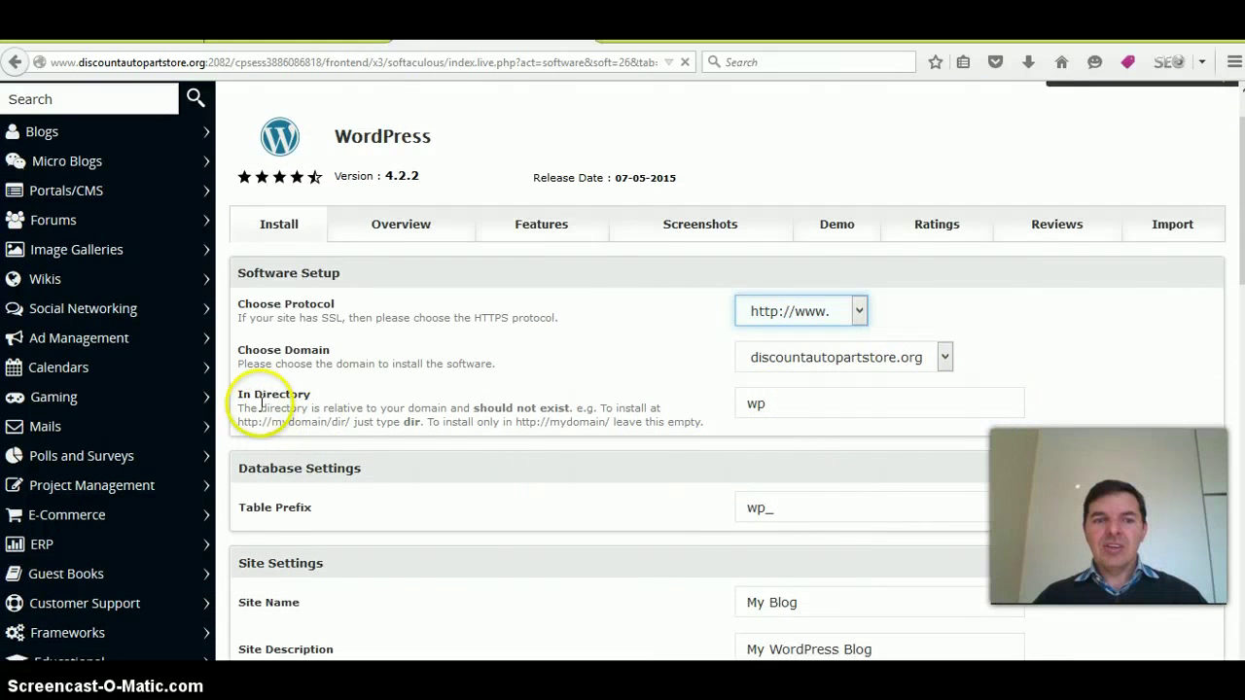
left_click_drag(784, 401, 719, 406)
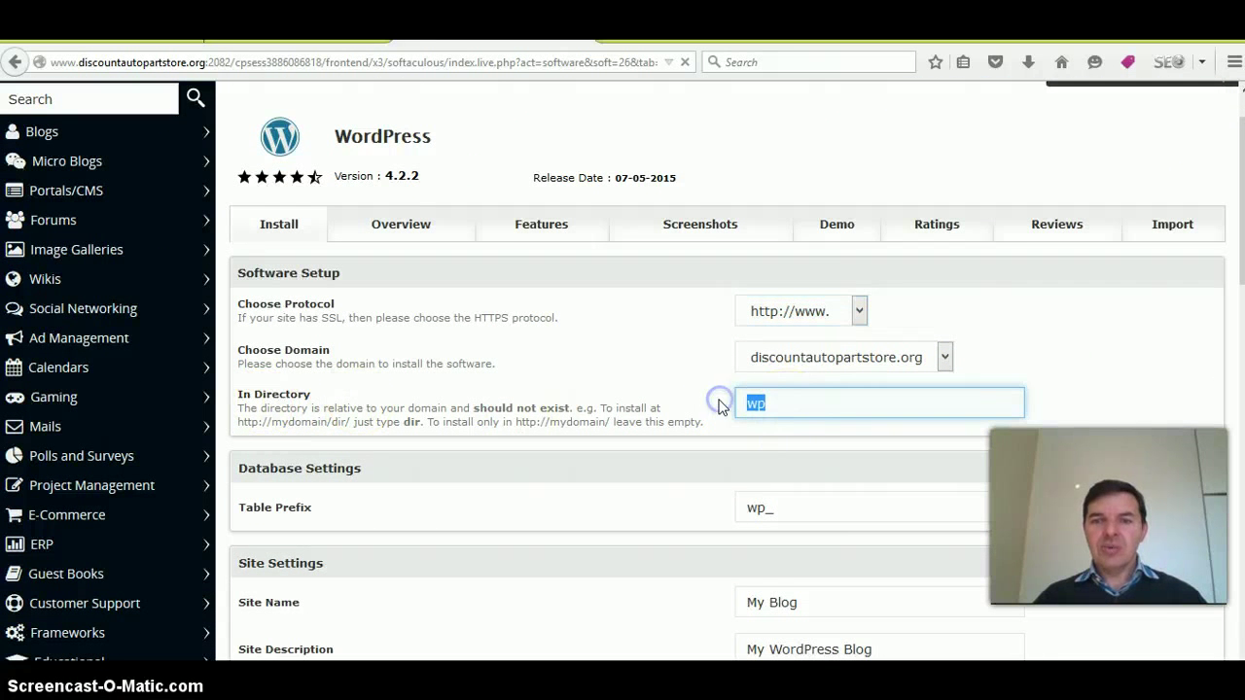
key("BackSpace")
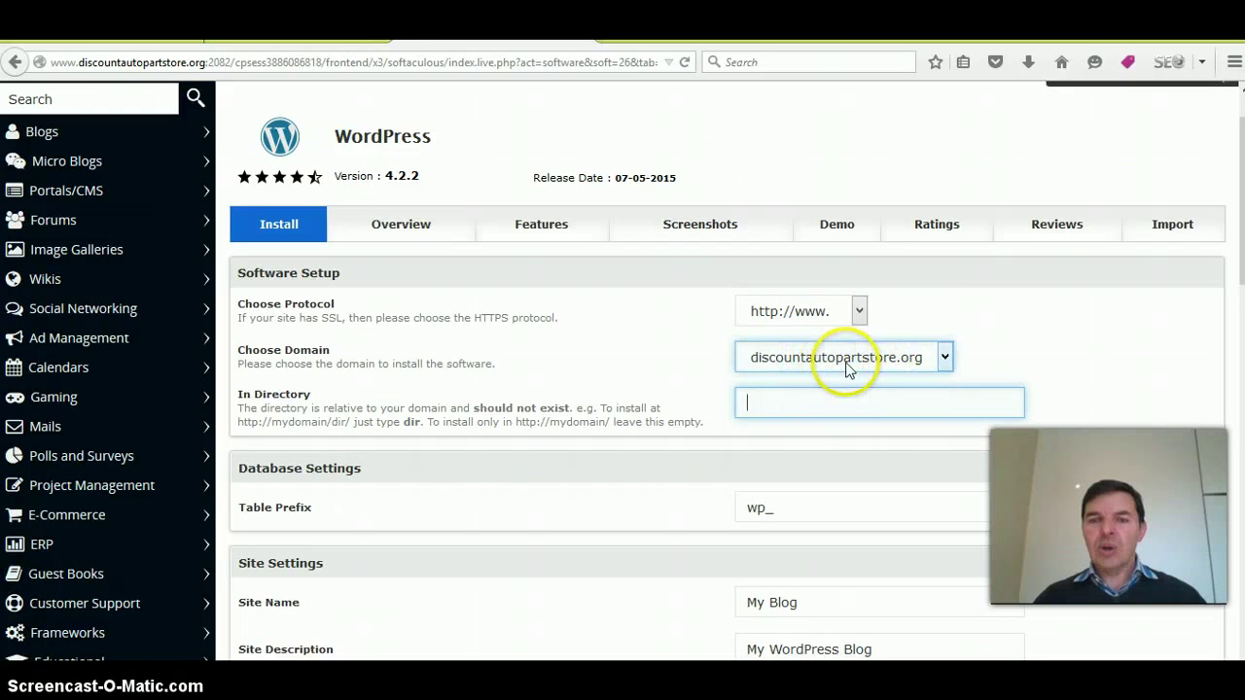
scroll(1099, 420, "down", 2)
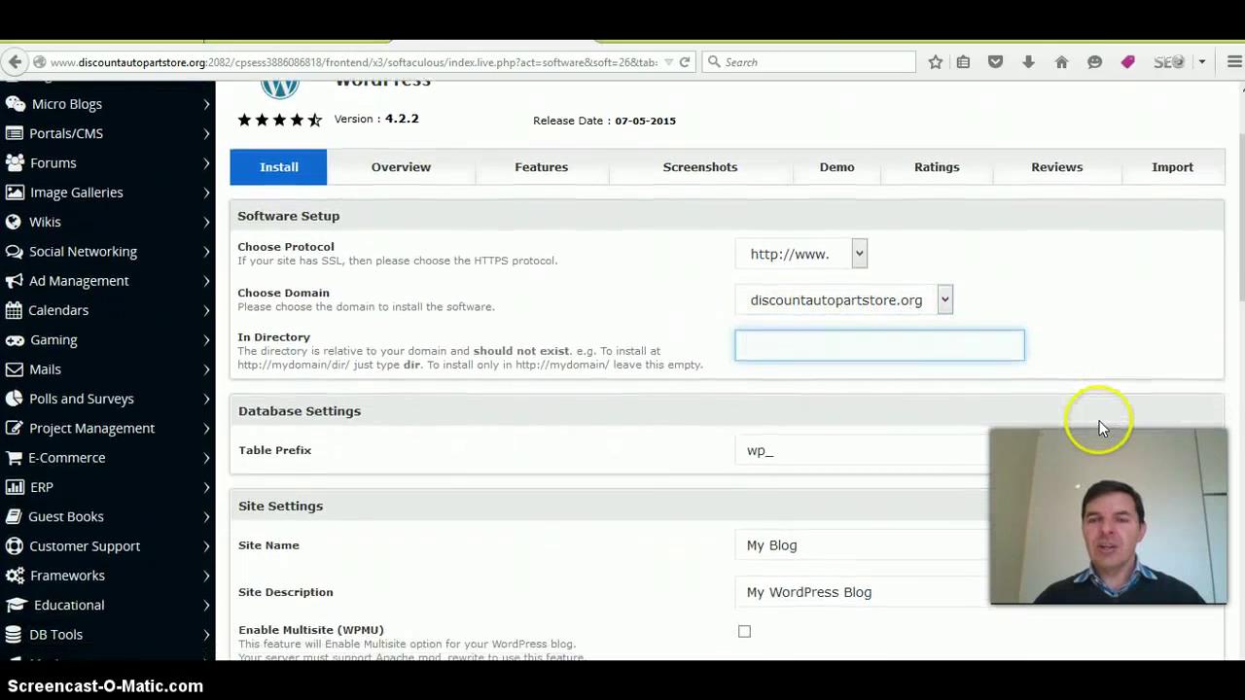
scroll(876, 389, "down", 1)
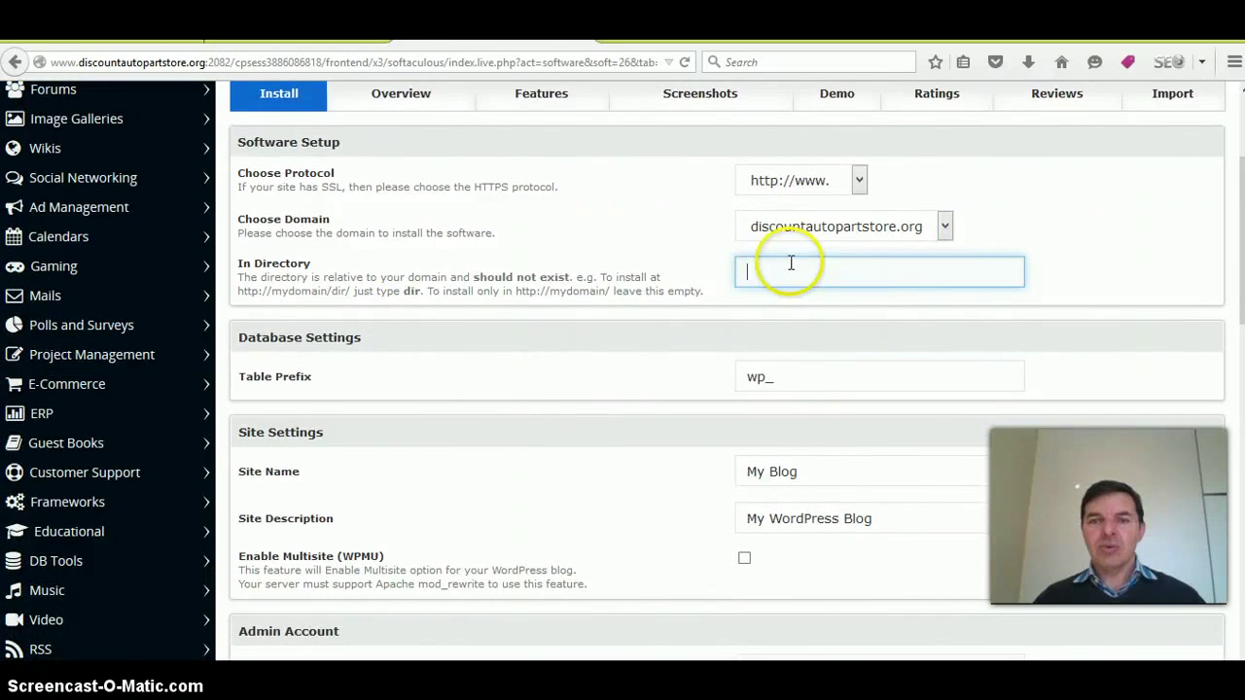
- Change the site name to 'Discunt Auto Part Store' and description to 'Discount Car Replacement Shop Online'
scroll(848, 458, "down", 1)
triple_click(823, 443)
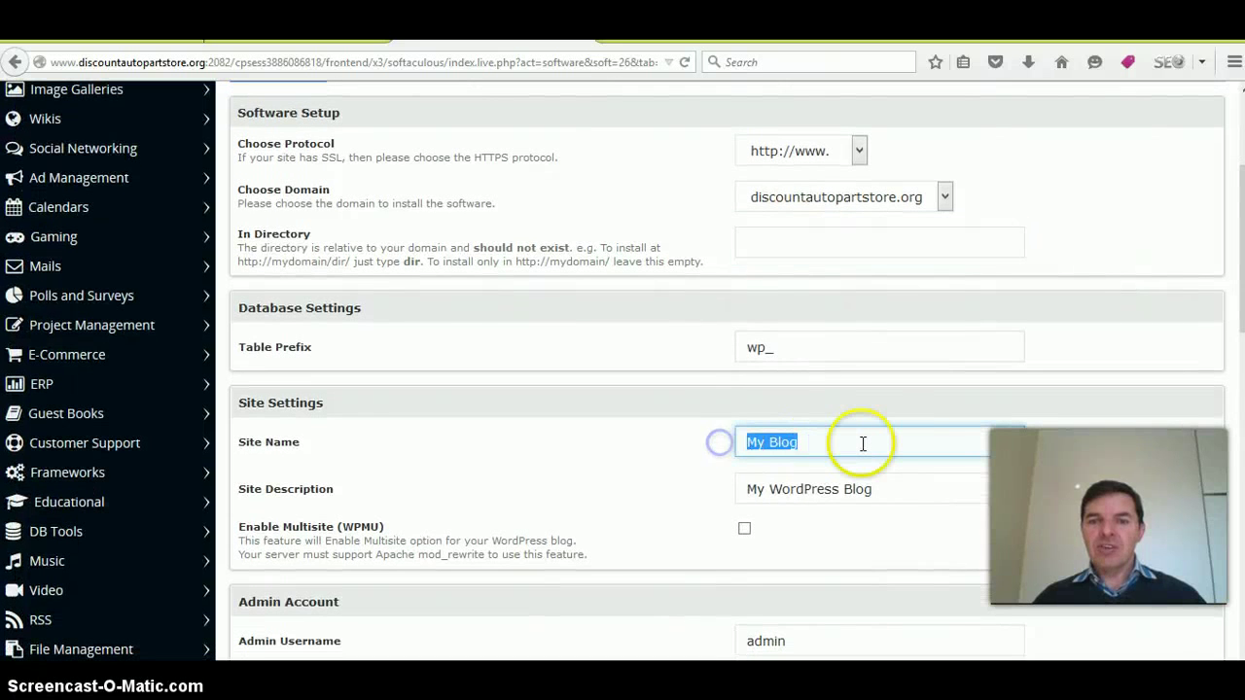
type("D")
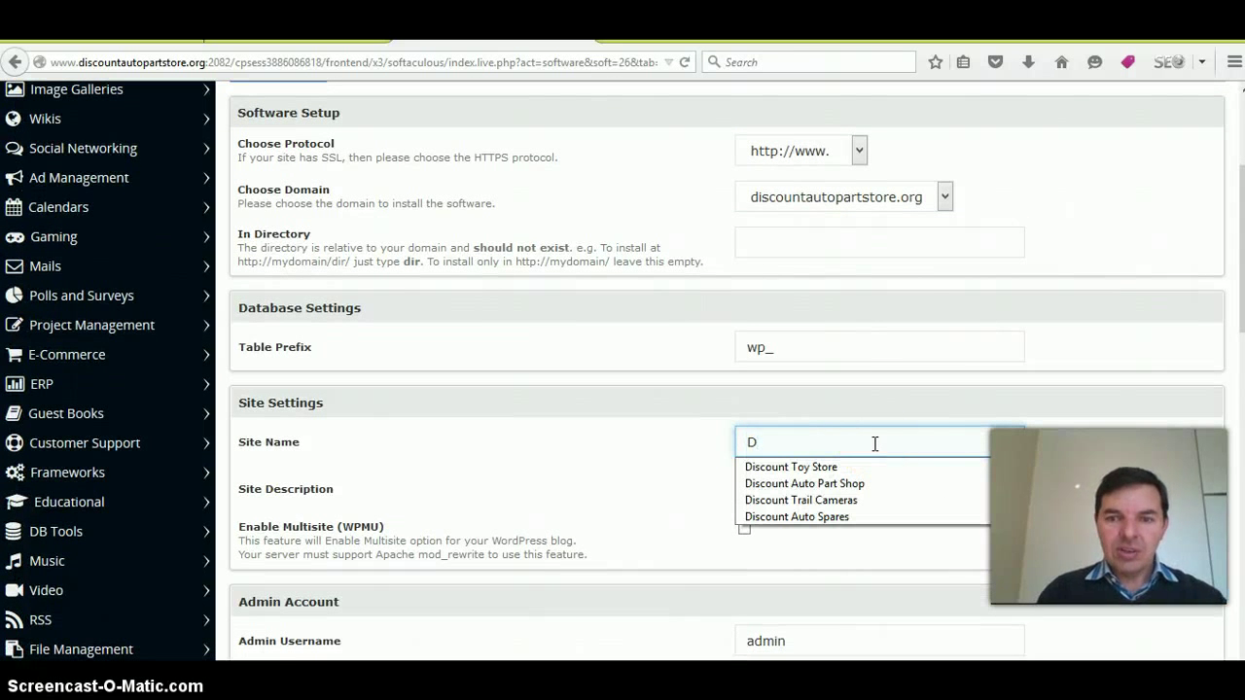
type("is")
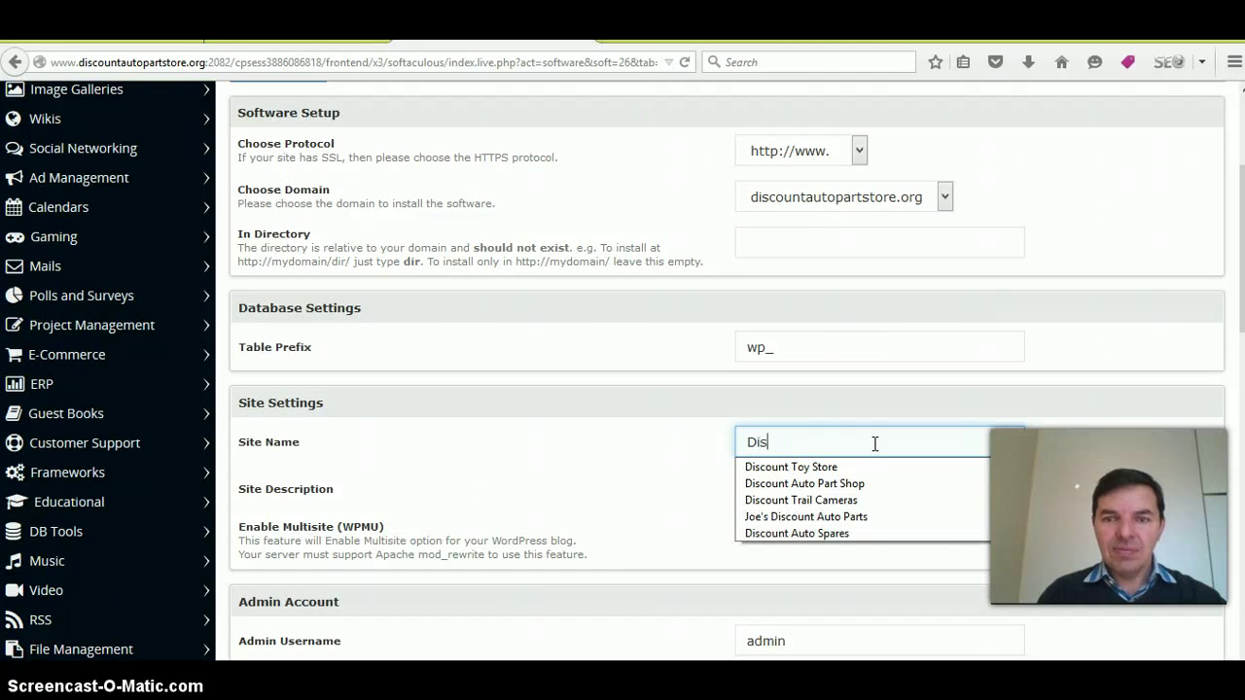
type("cunt Auto Part Store")
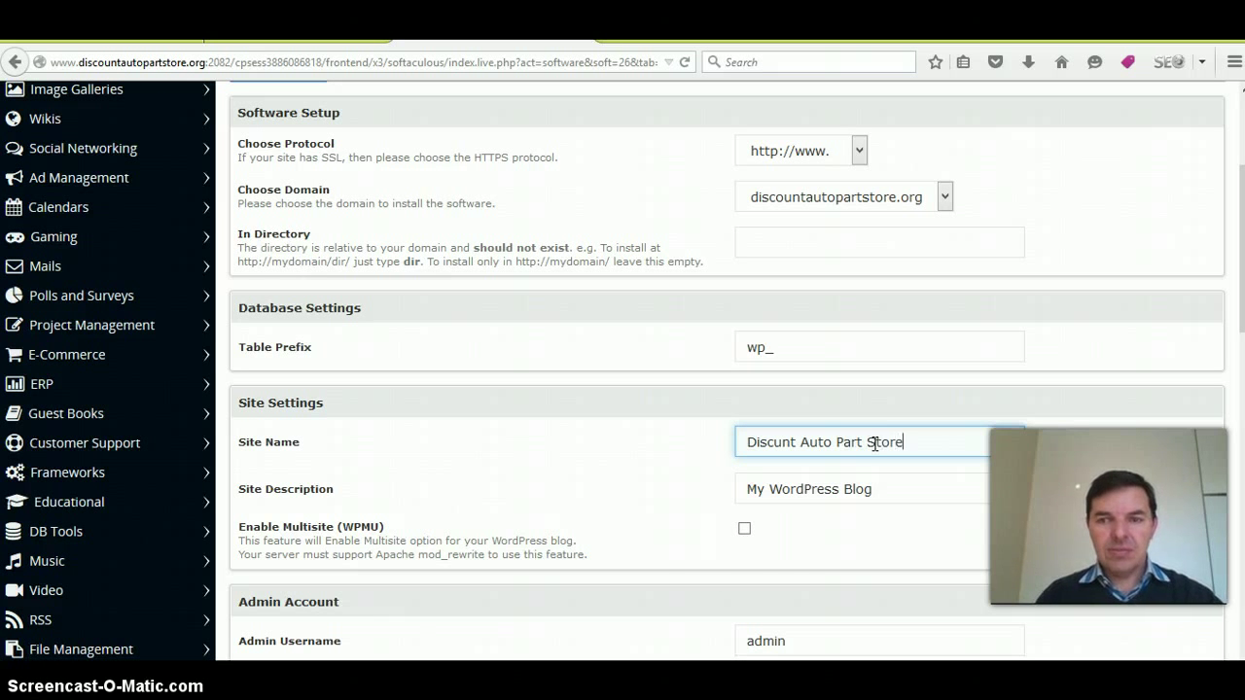
left_click_drag(853, 489, 688, 495)
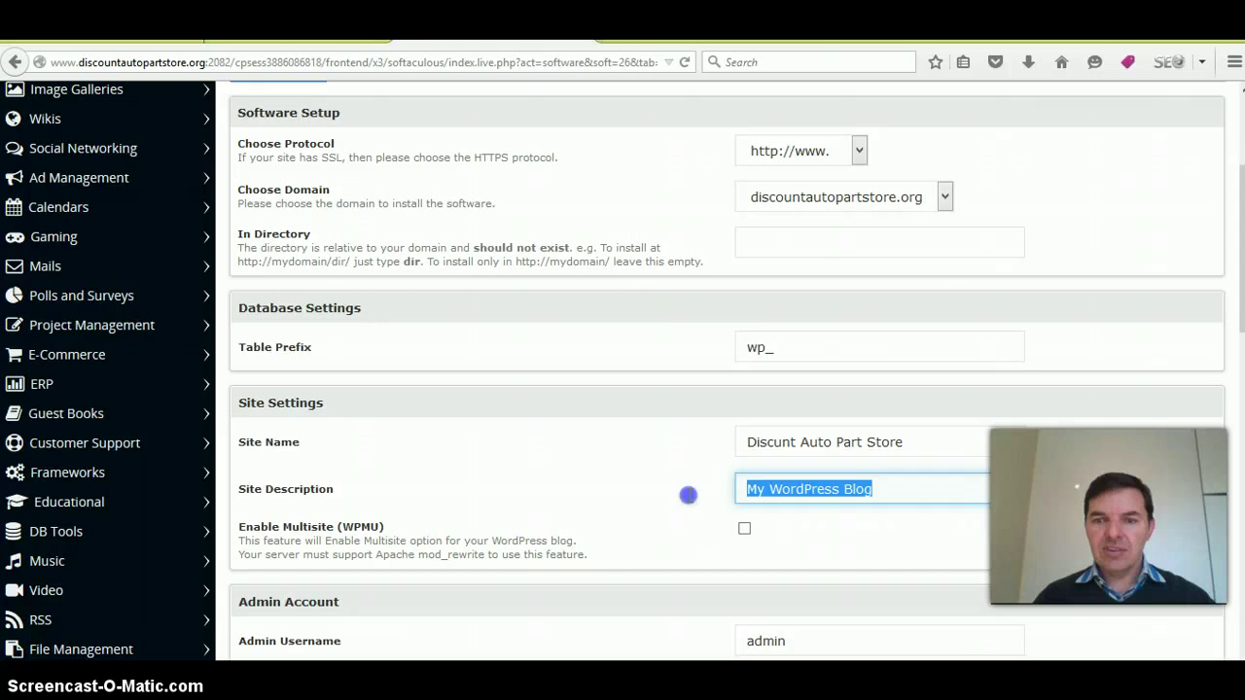
key("BackSpace")
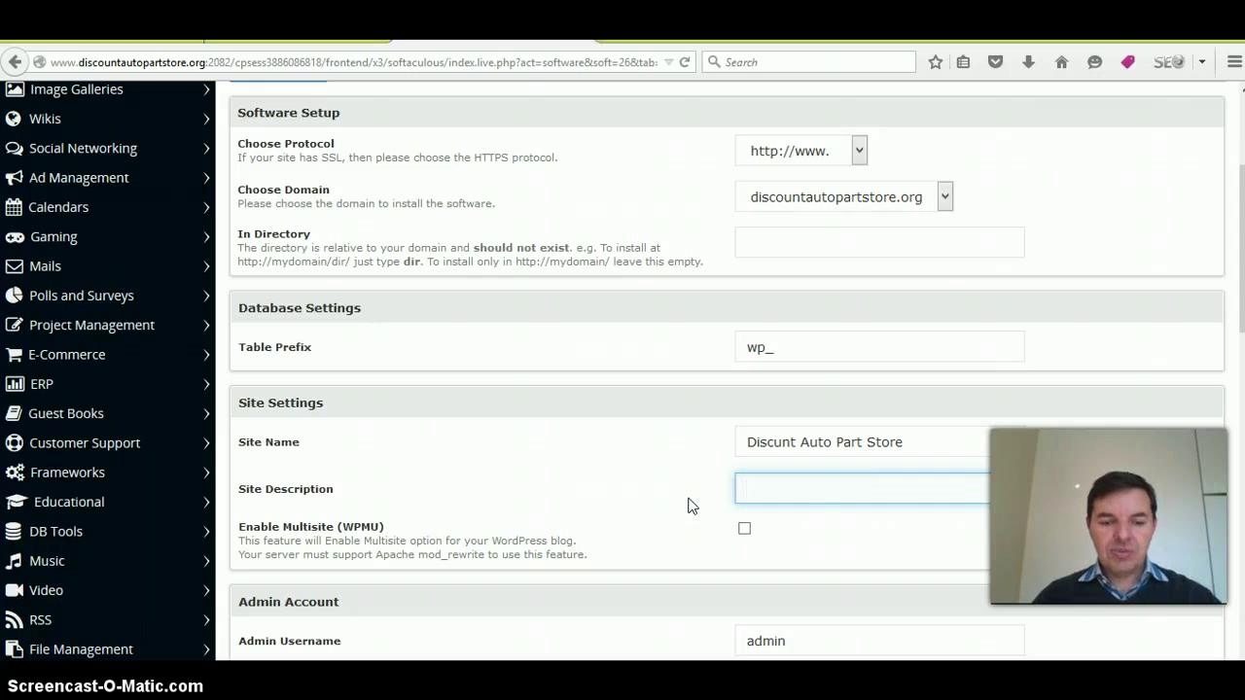
type("D")
left_click(791, 513)
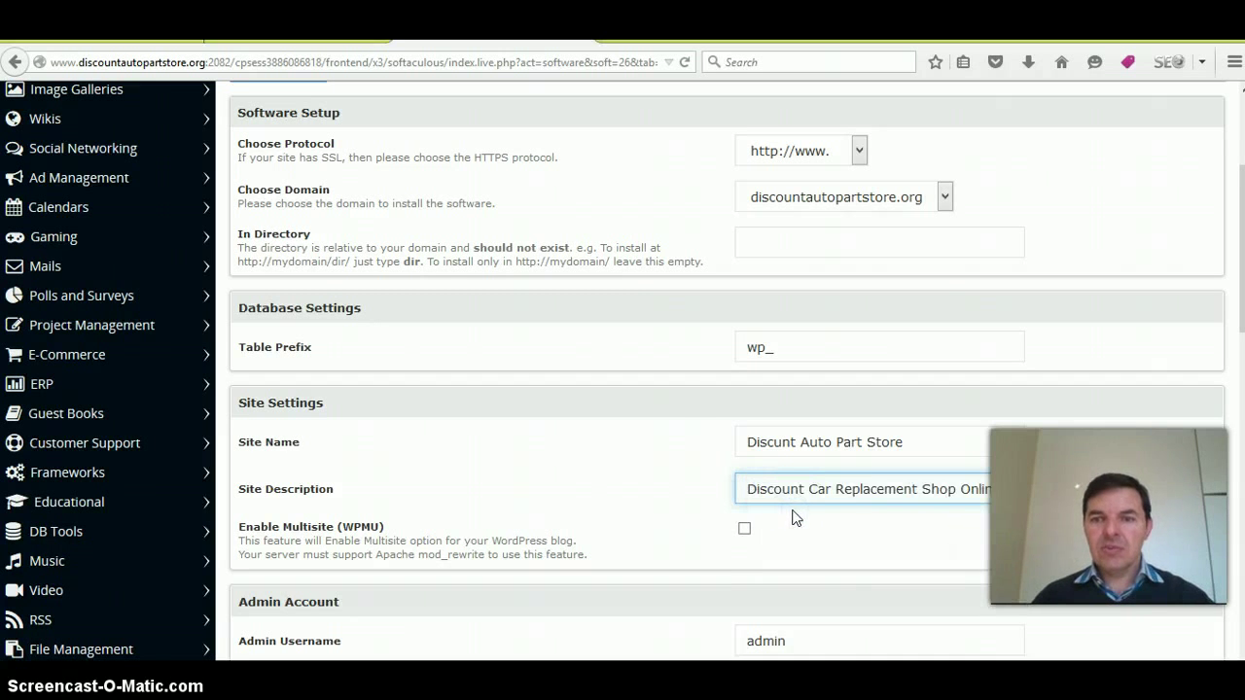
scroll(796, 519, "down", 1)
left_click(819, 451)
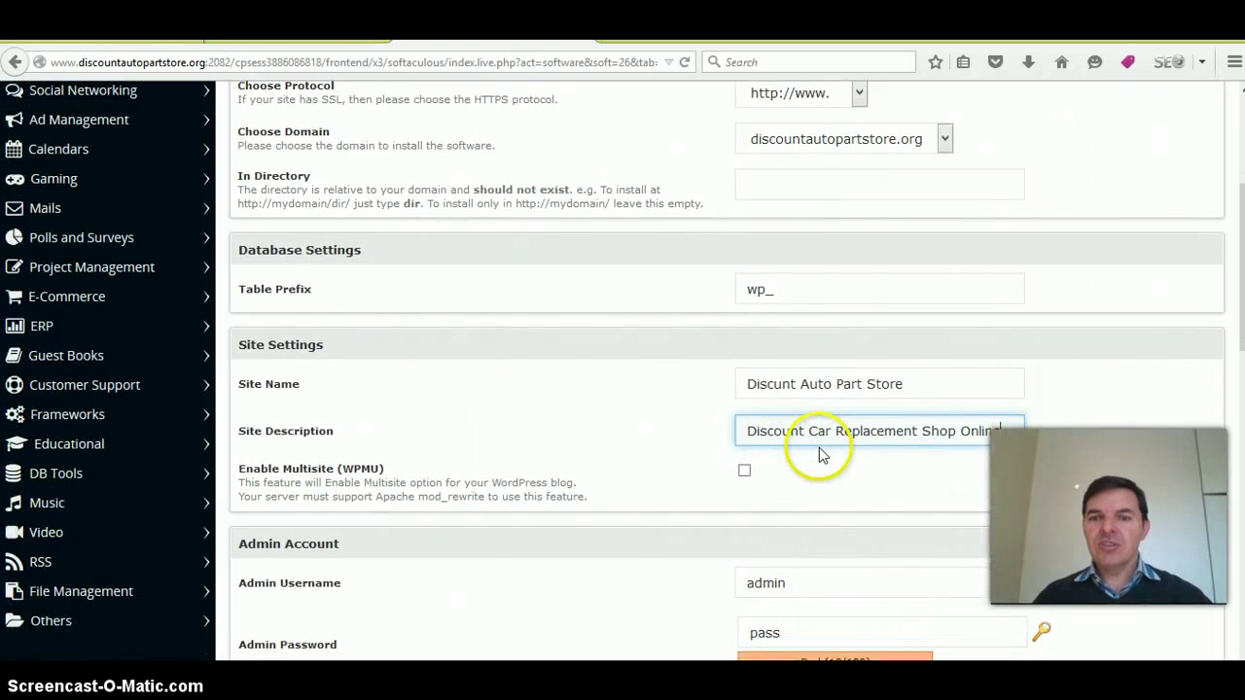
scroll(883, 453, "down", 2)
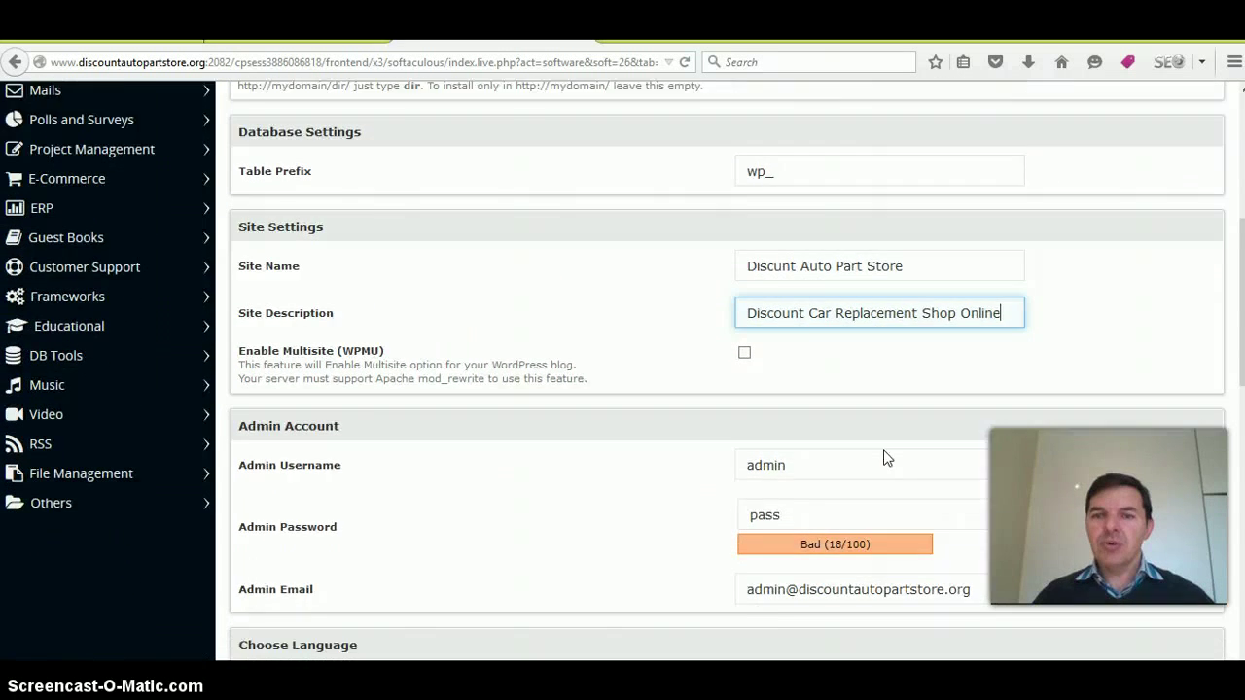
scroll(884, 457, "down", 1)
left_click_drag(820, 408, 752, 409)
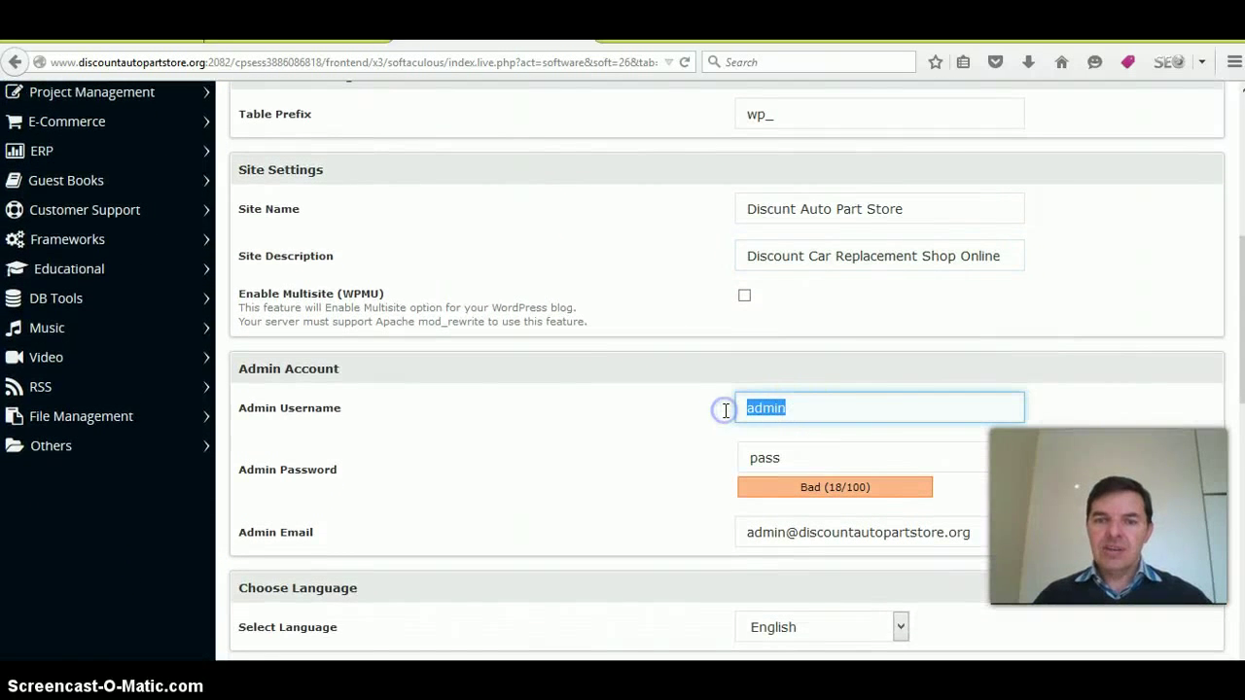
- Fill the admin username from the saved autocomplete suggestion
type("c")
left_click(770, 430)
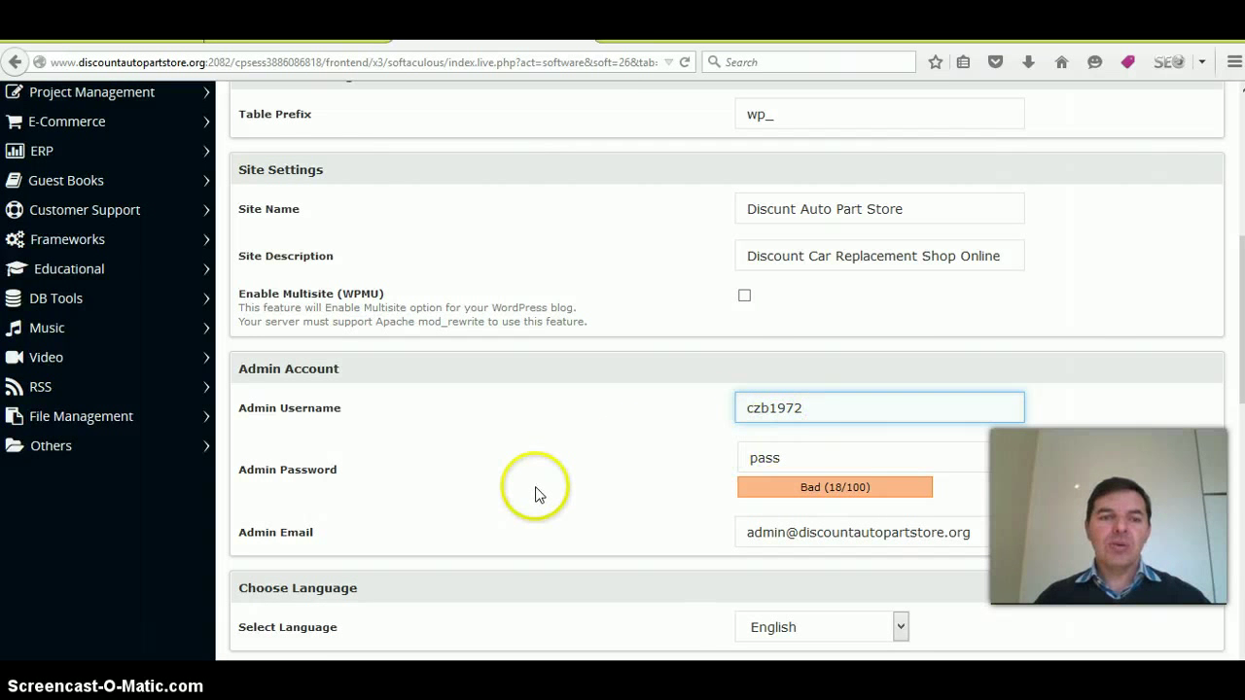
scroll(544, 495, "down", 1)
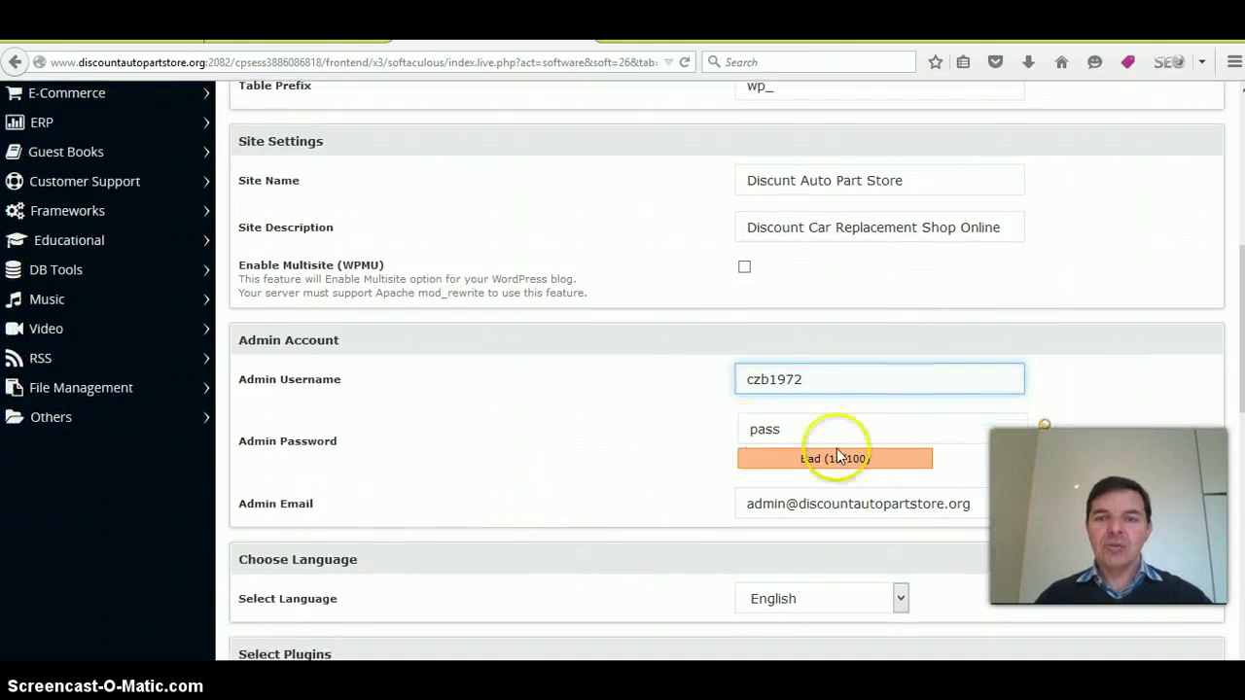
- Generate an admin password, lengthen it to a Strong 98/100 rating, and copy it
left_click(1041, 434)
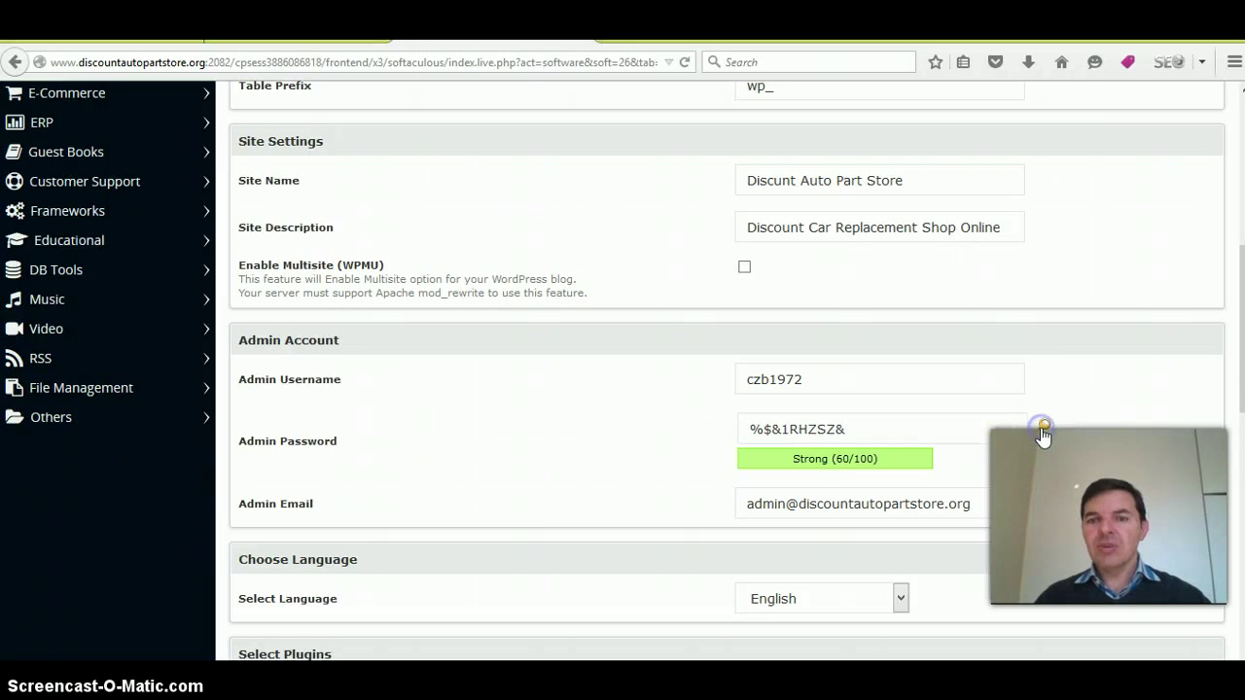
left_click(877, 429)
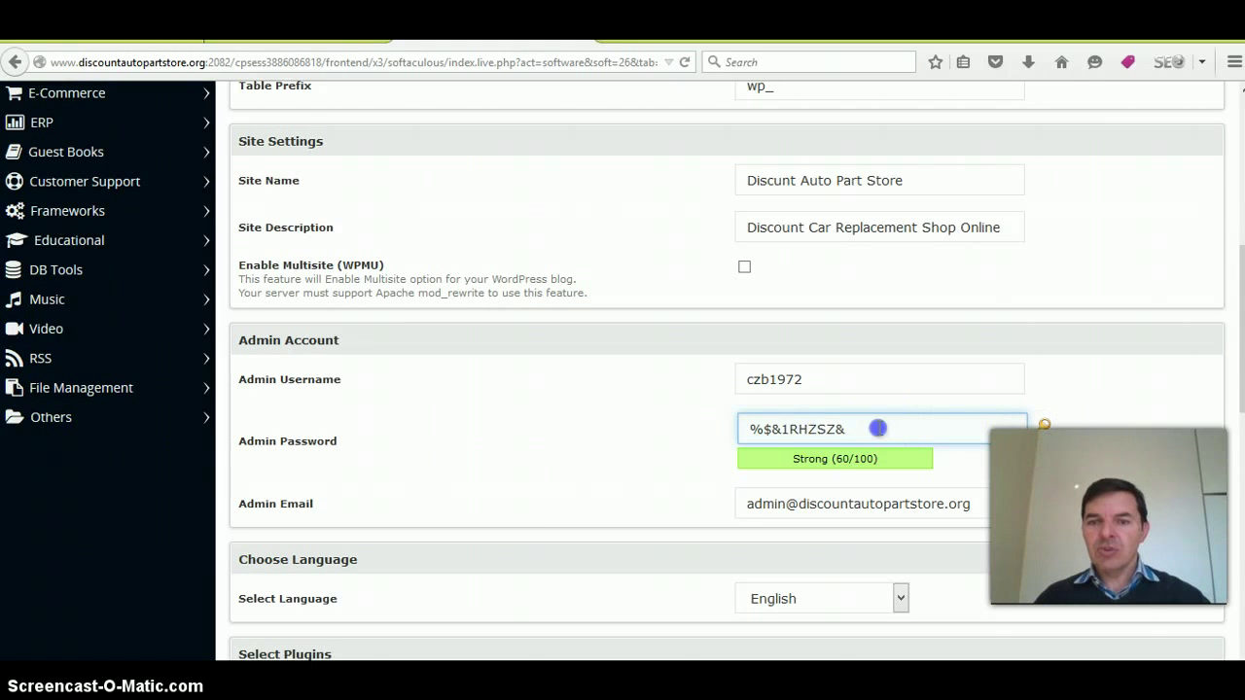
left_click(786, 429)
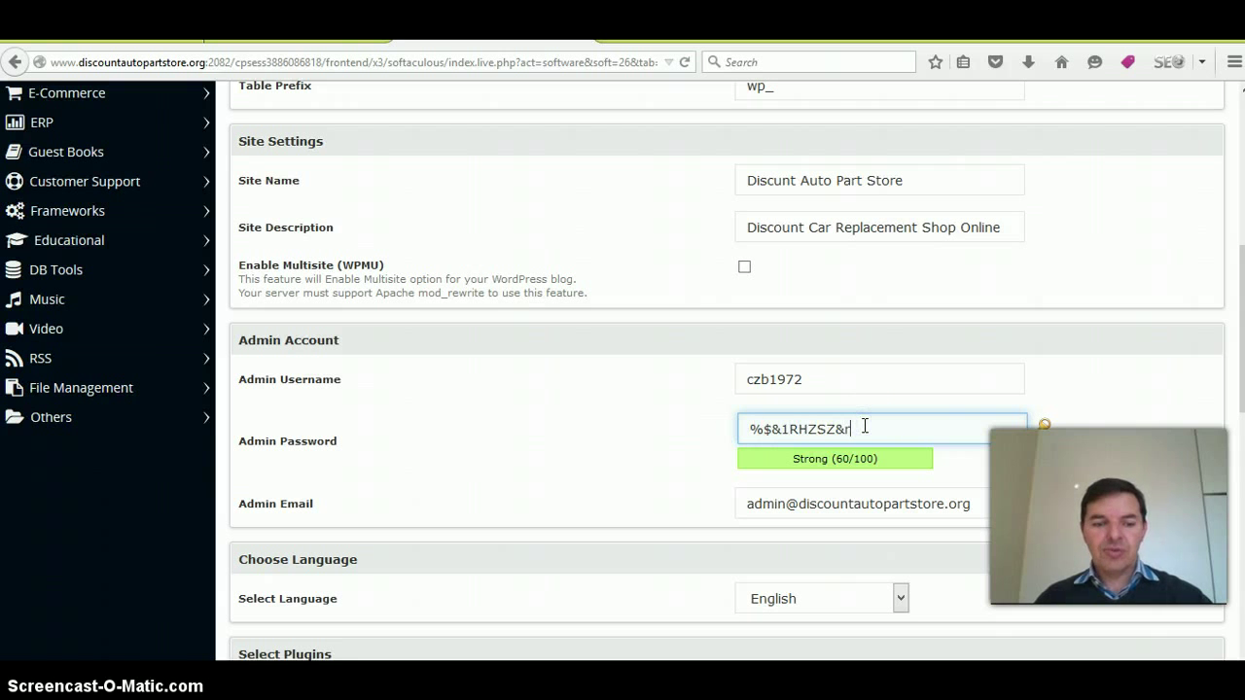
left_click(750, 429)
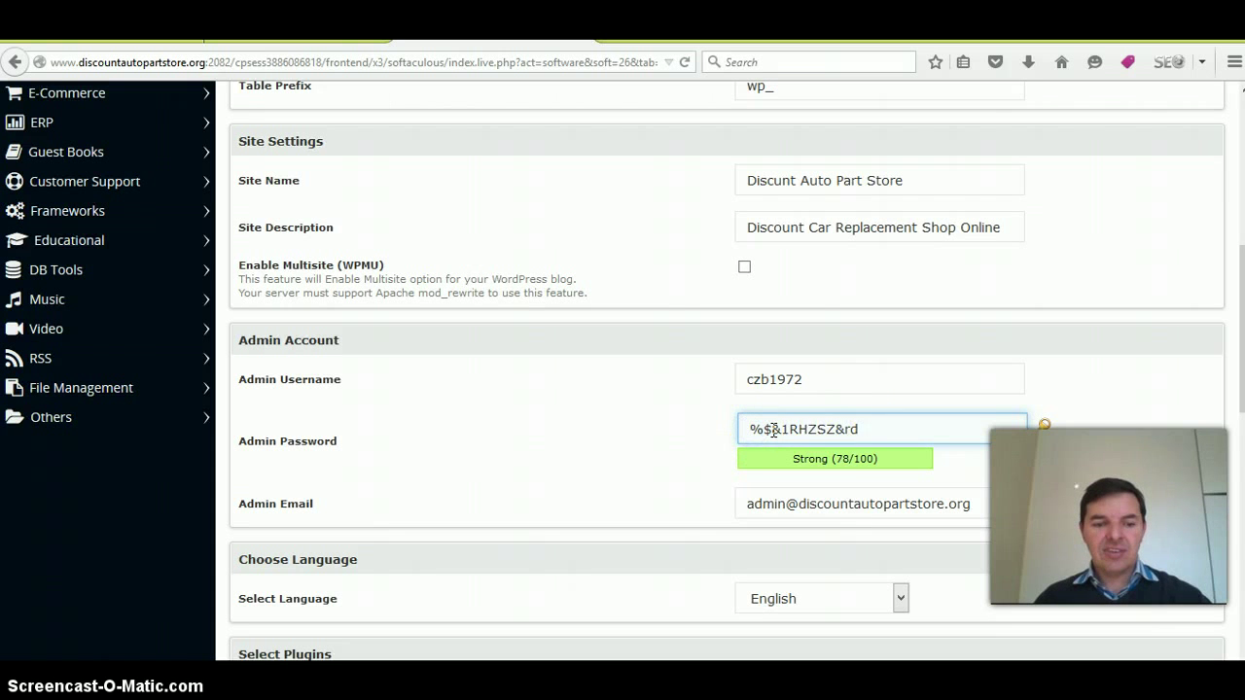
type("I")
left_click_drag(889, 425, 756, 428)
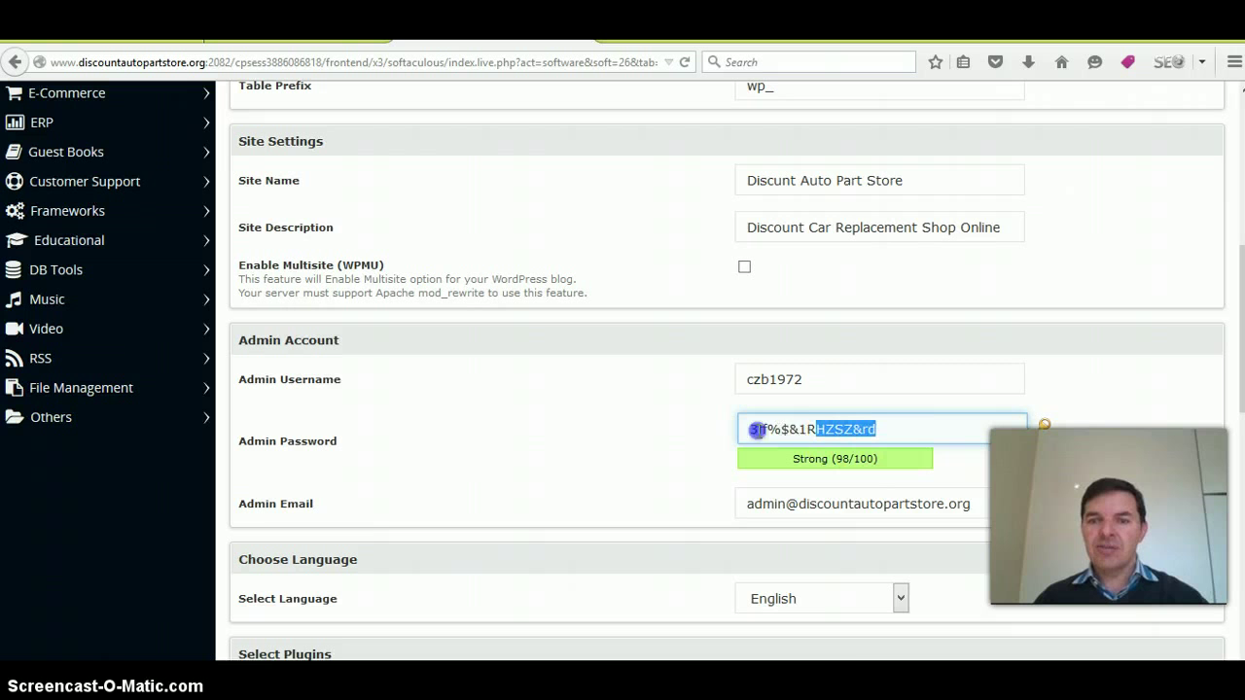
right_click(797, 422)
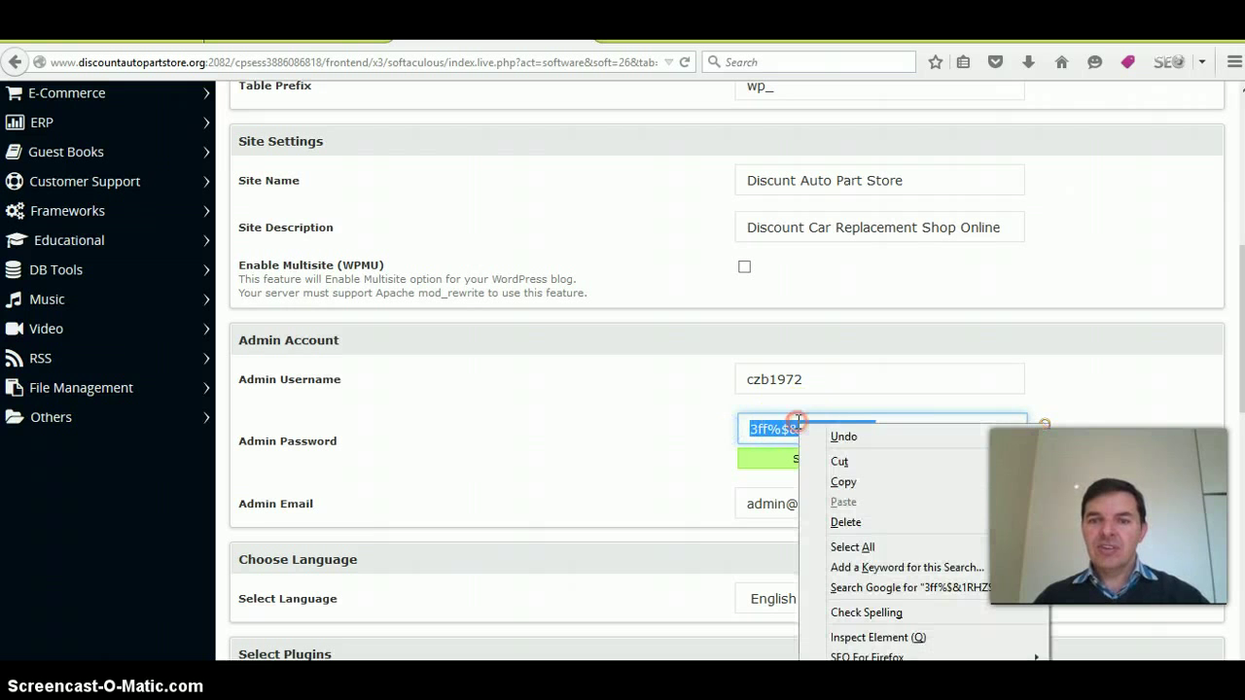
left_click(844, 482)
scroll(987, 484, "down", 1)
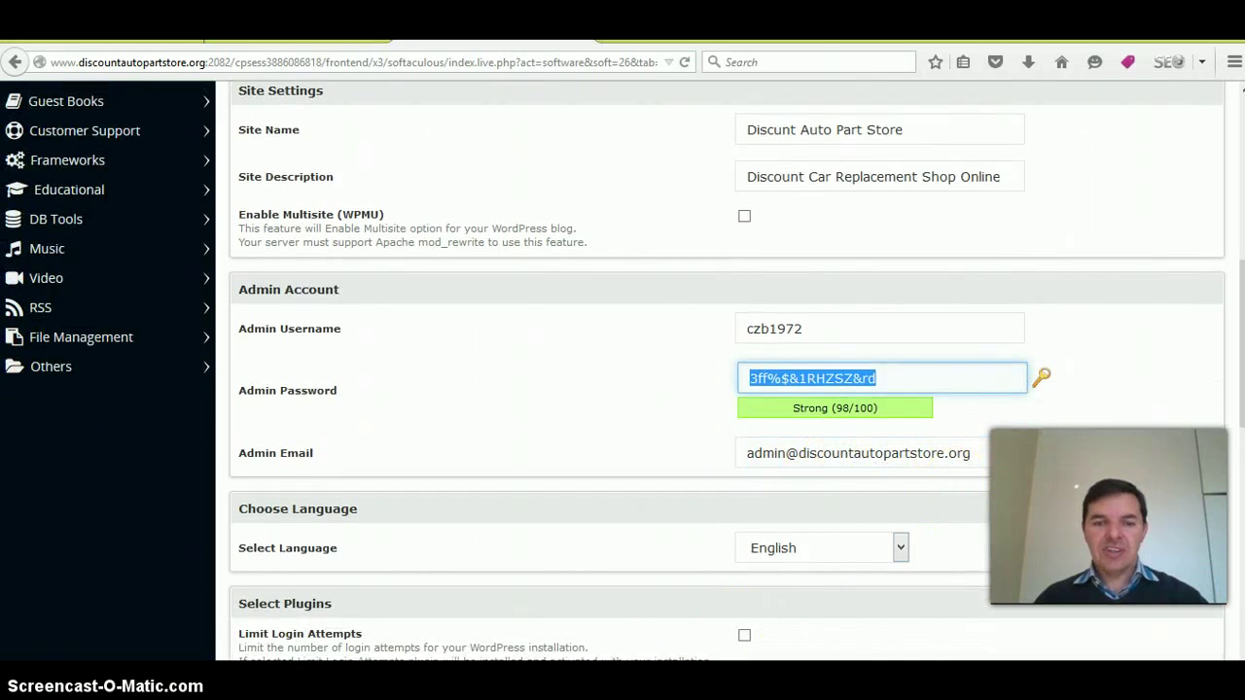
- Paste the WordPress password into H3 and enter the admin username in G3 of Book1
left_click(645, 603)
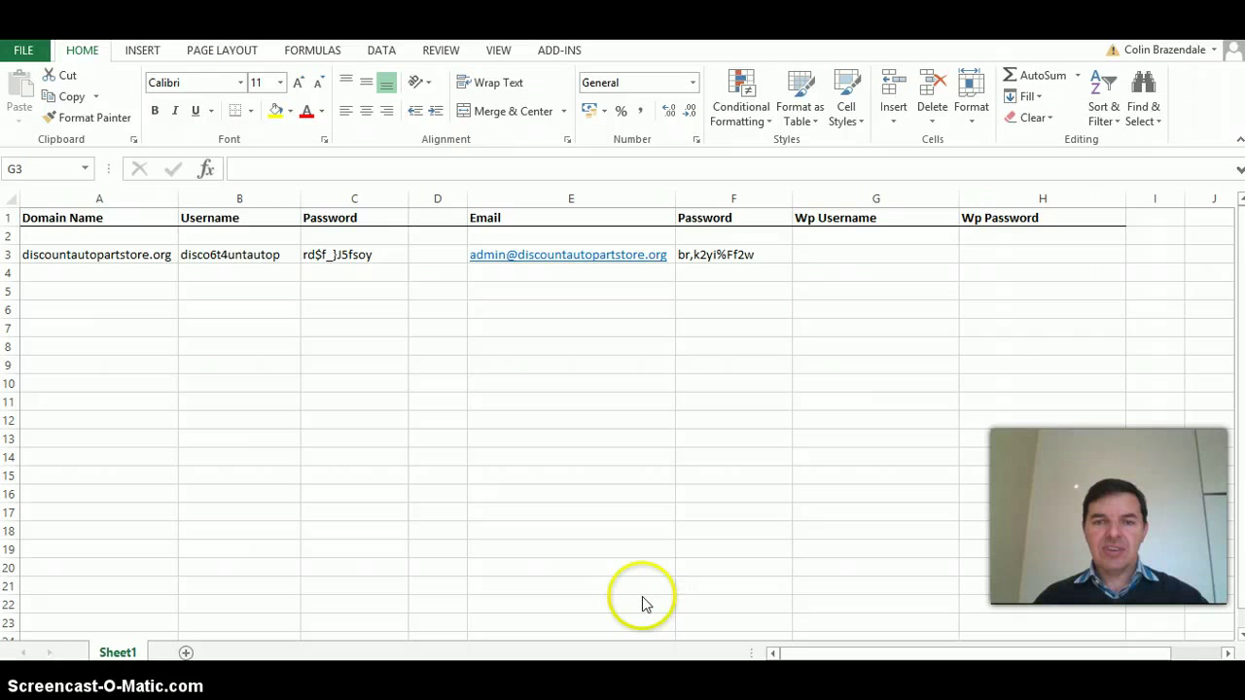
left_click(887, 256)
left_click(1014, 253)
left_click(420, 163)
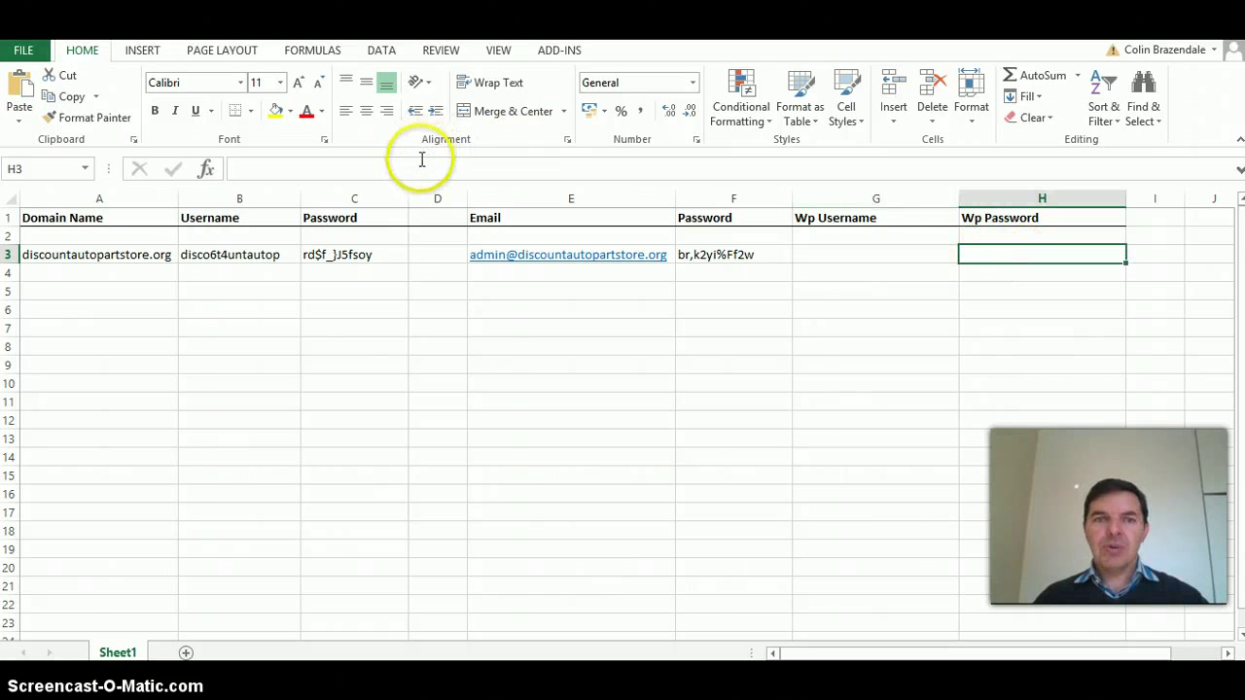
key("ctrl+v")
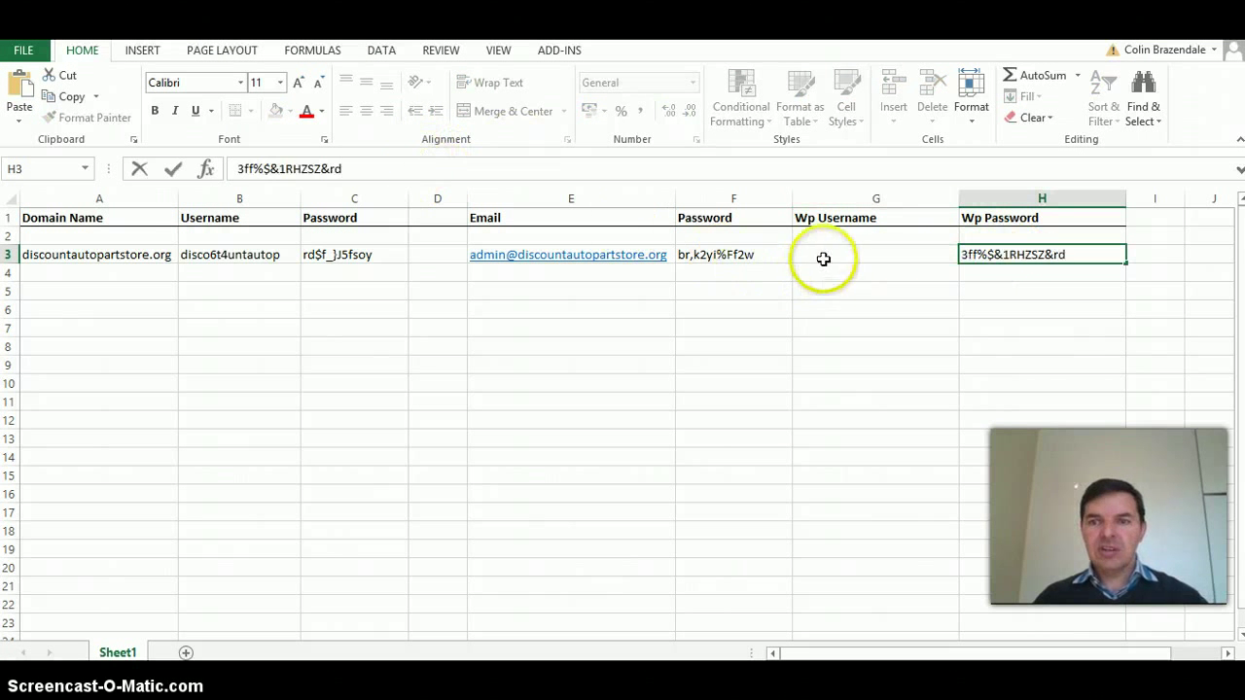
left_click(825, 257)
type("czb")
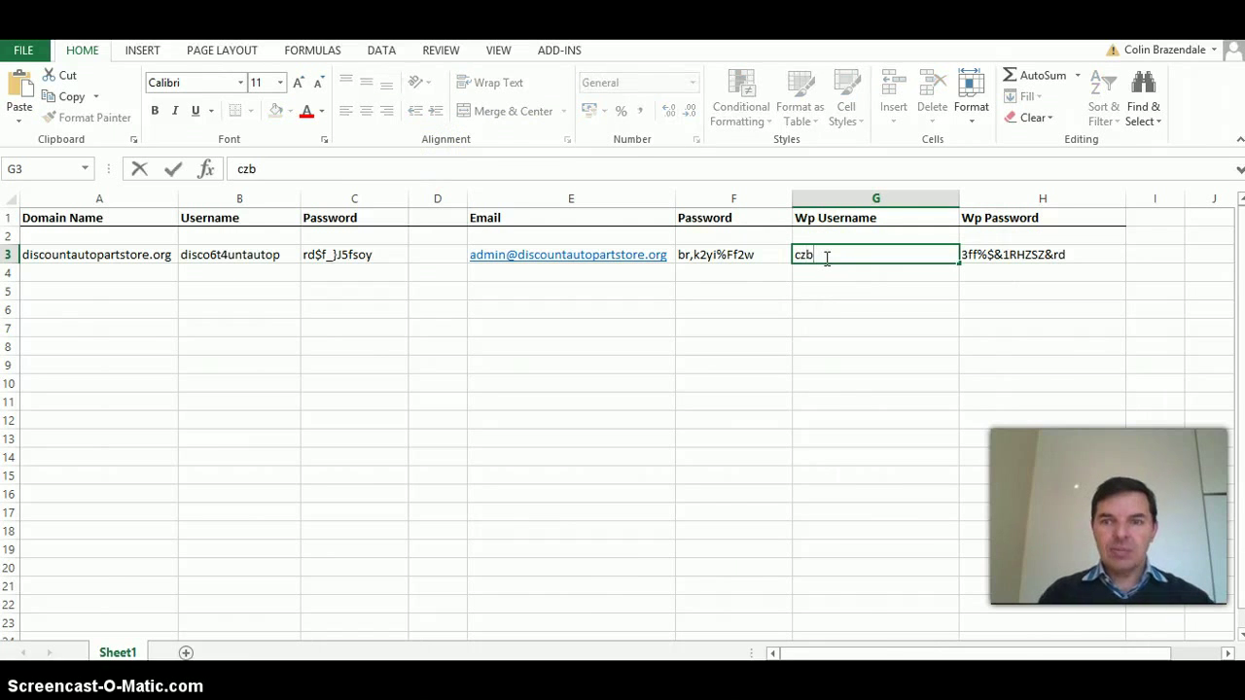
type("1972")
left_click(845, 290)
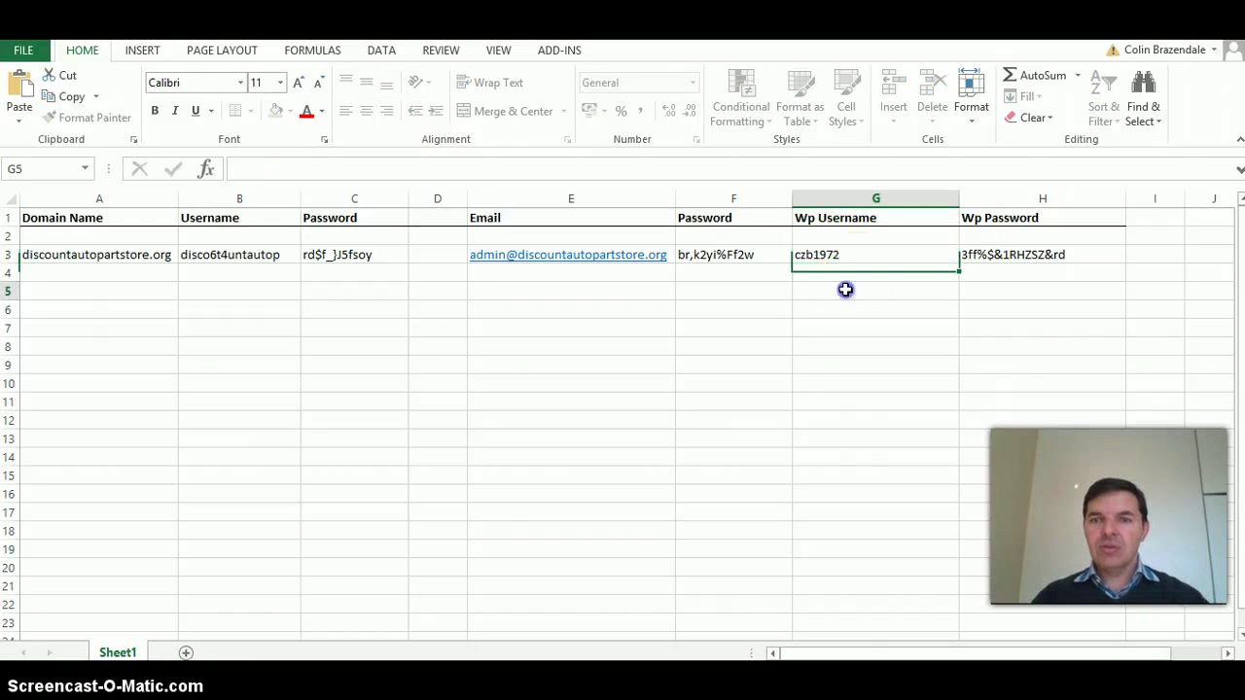
- Set installation details to be emailed to the suggested address and start the WordPress install
mouse_move(411, 645)
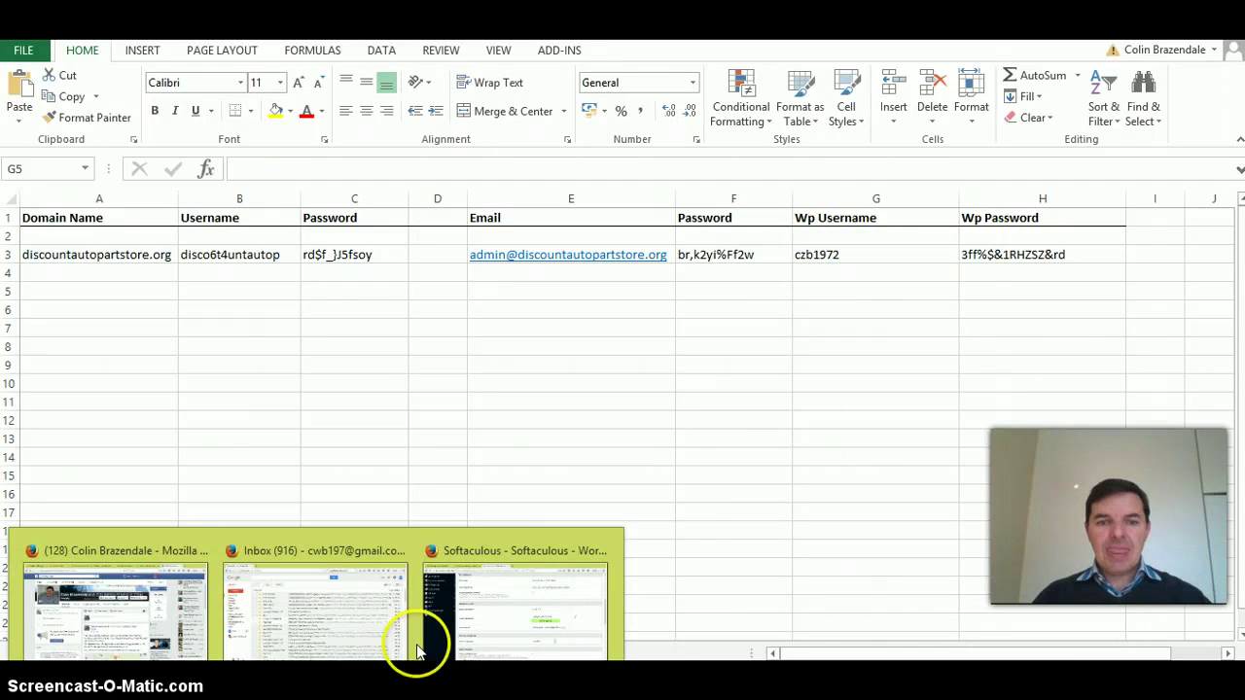
left_click(500, 626)
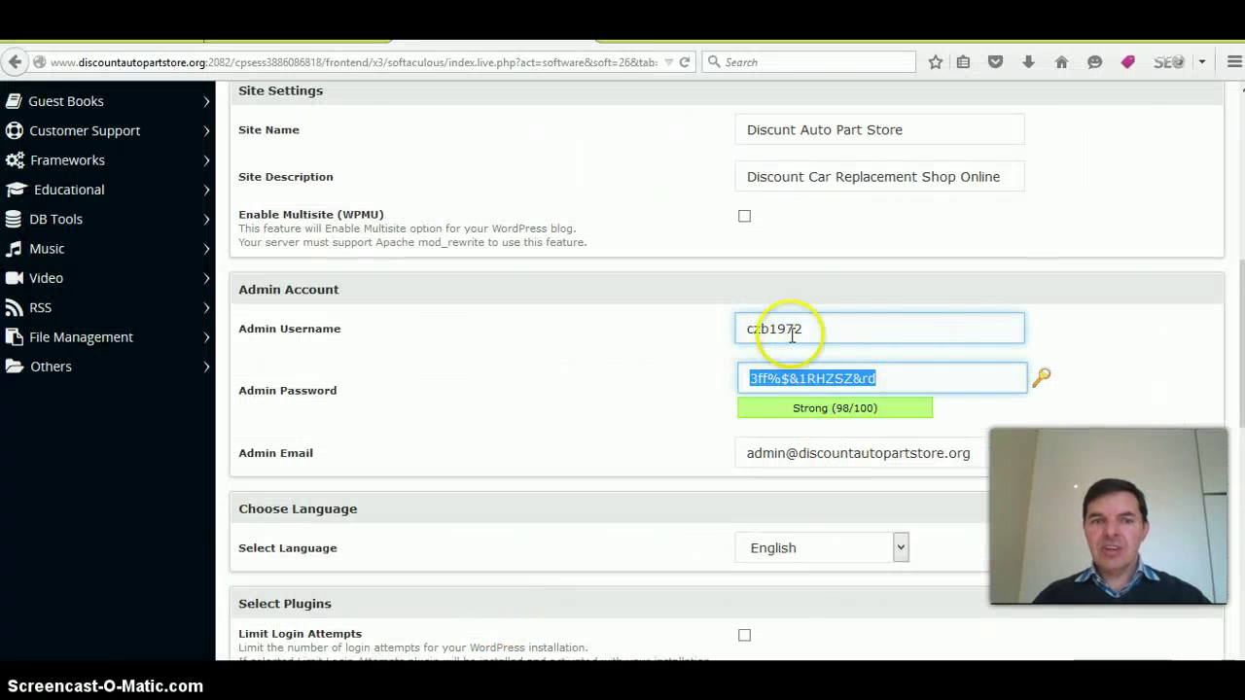
scroll(1003, 509, "down", 3)
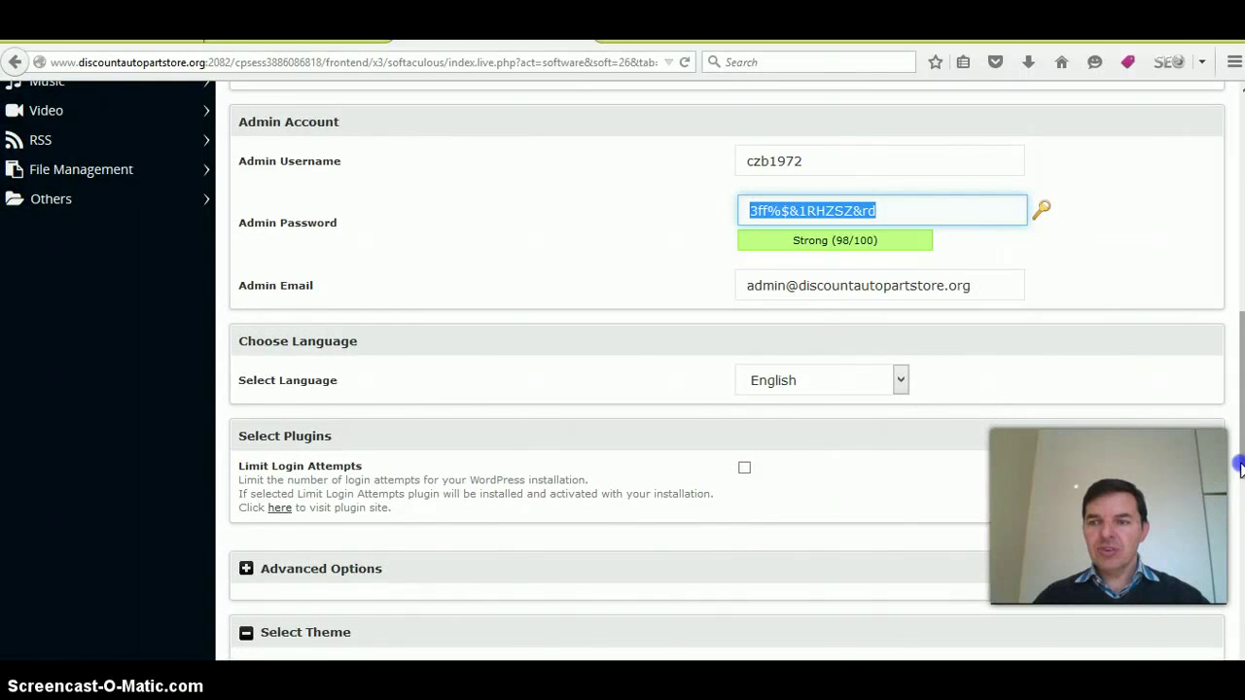
scroll(1051, 490, "down", 6)
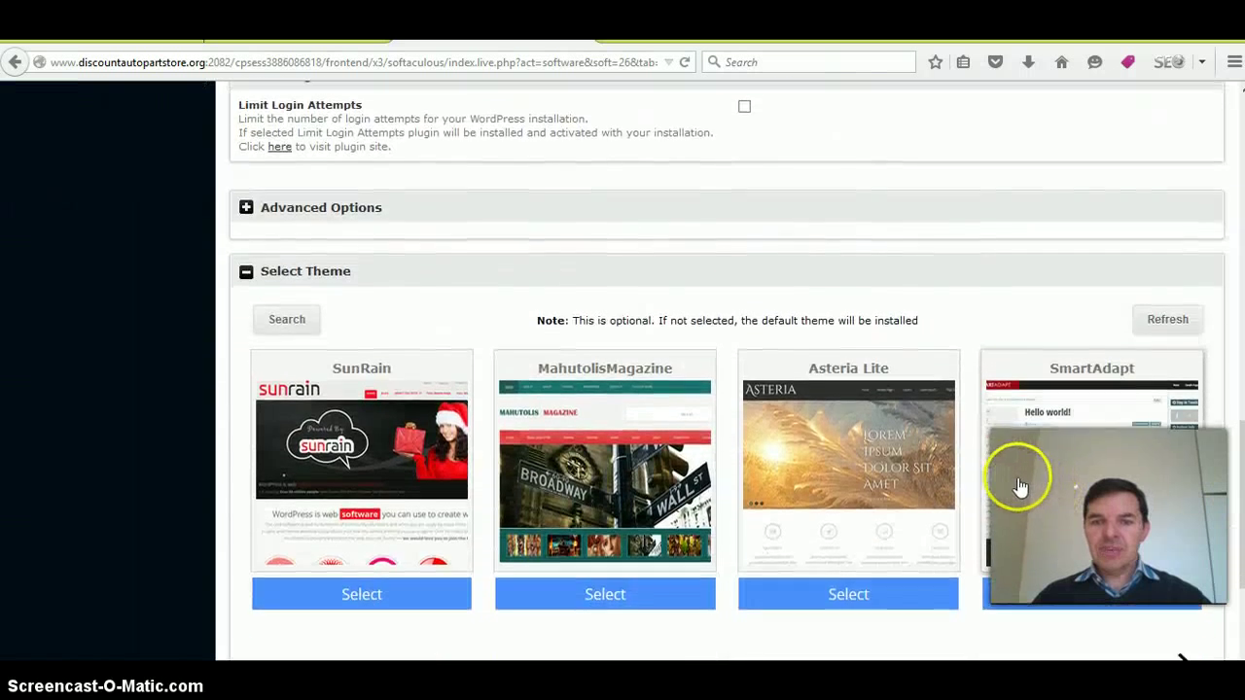
scroll(1020, 486, "down", 4)
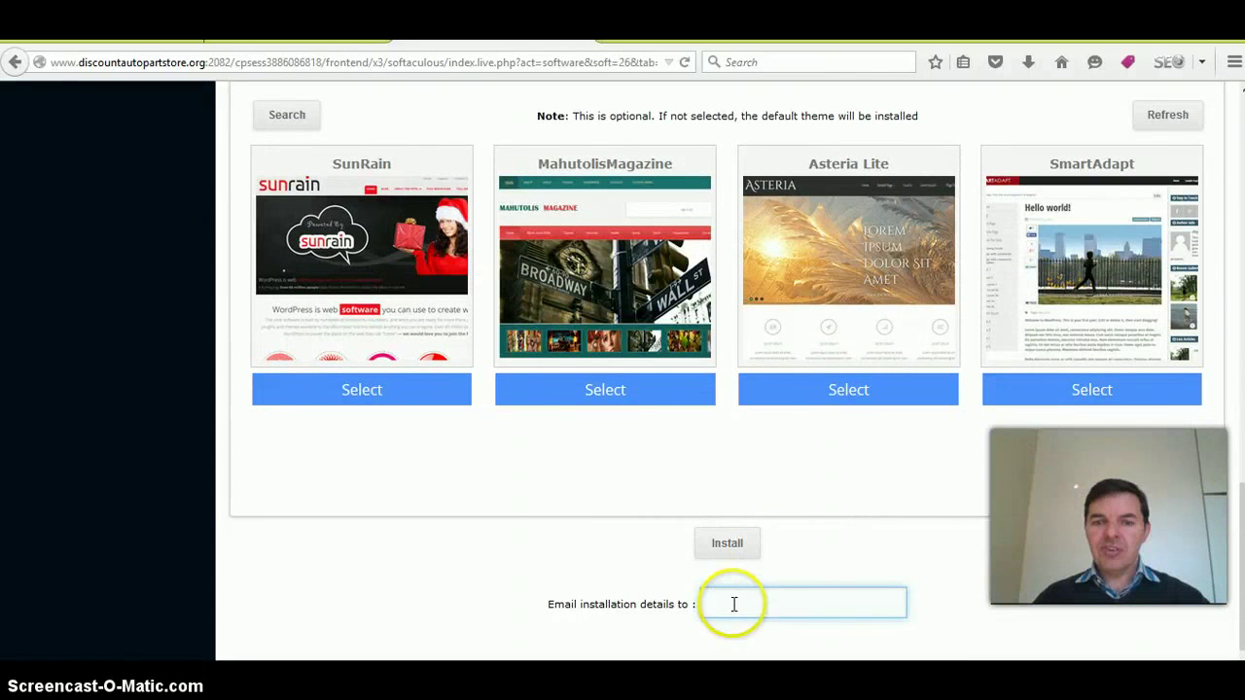
left_click(734, 604)
left_click(739, 628)
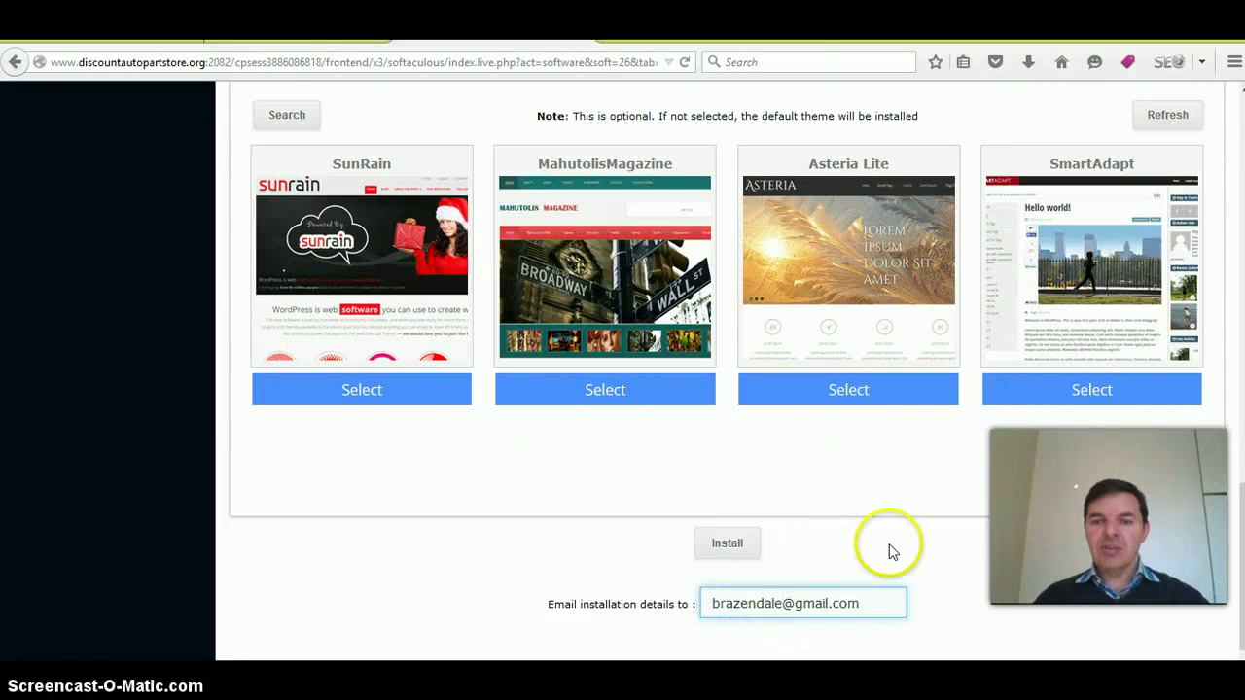
left_click(728, 543)
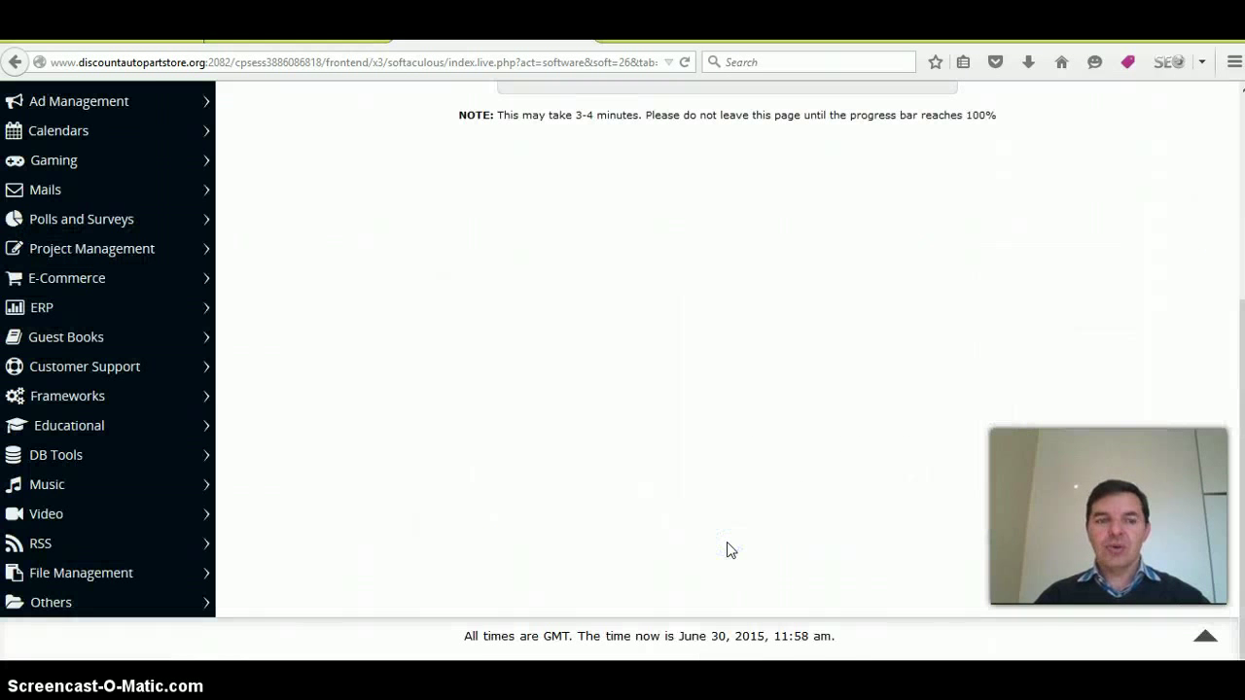
- After the install succeeds, open the Administrative URL login page for discountautopartstore.org
left_click(903, 445)
scroll(910, 442, "up", 2)
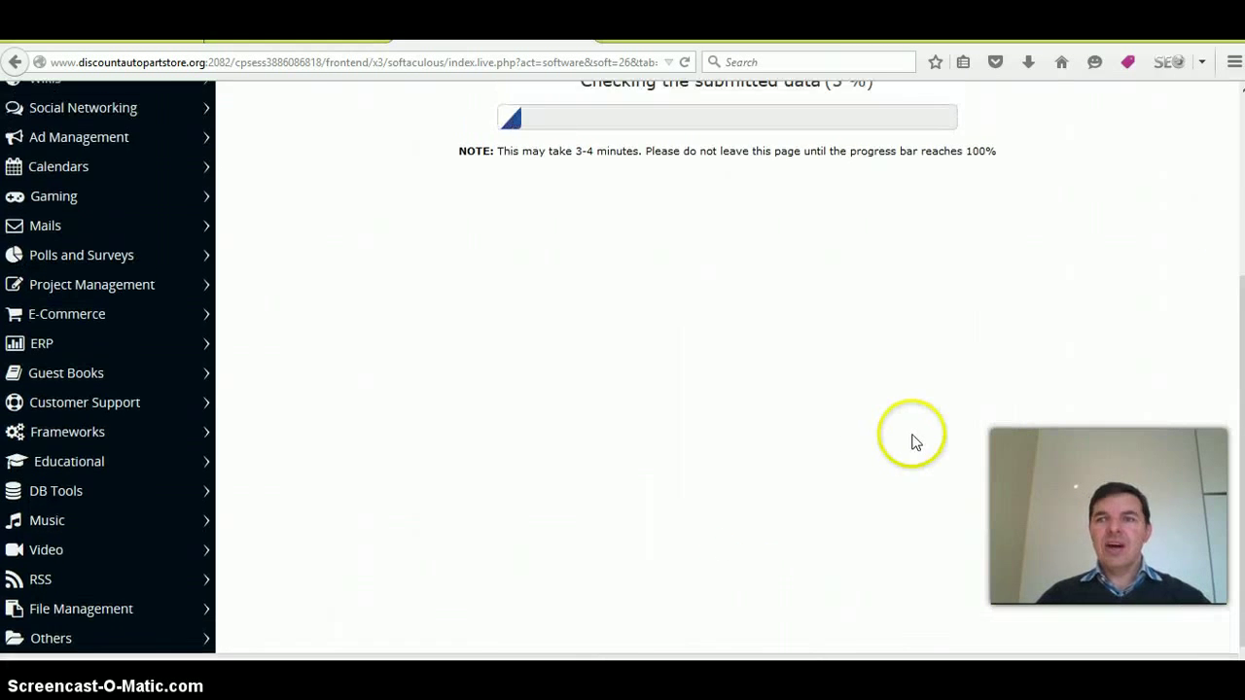
scroll(912, 442, "up", 1)
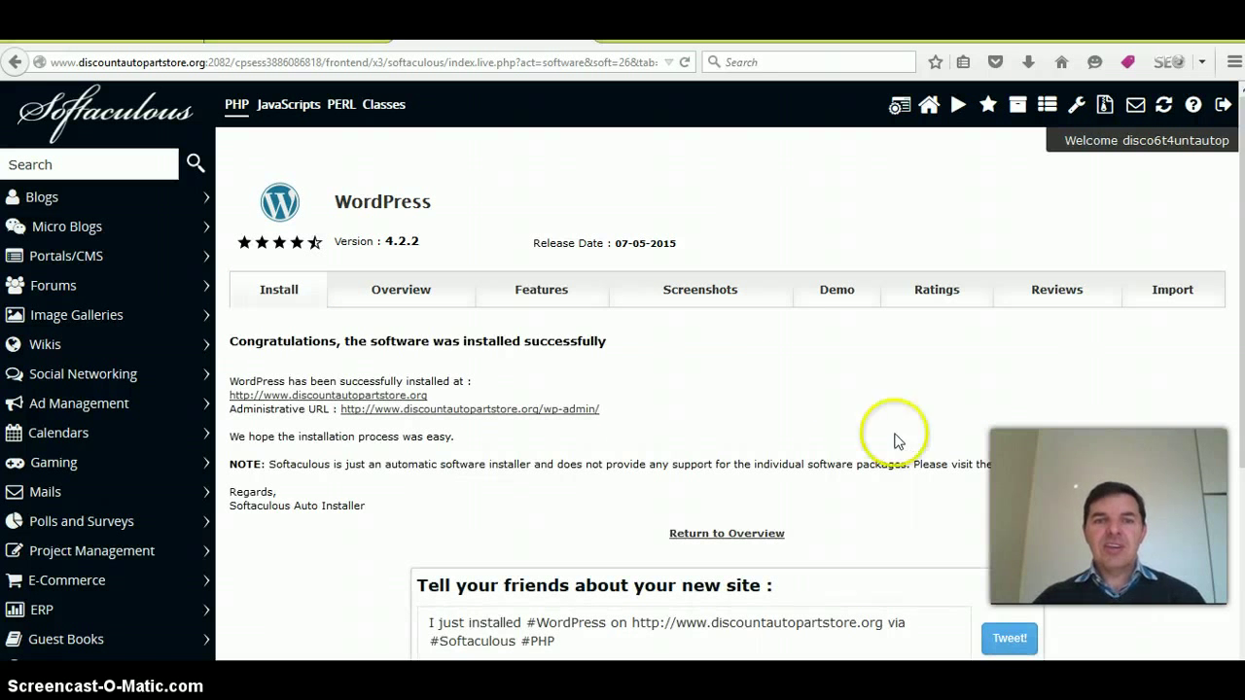
scroll(622, 457, "down", 1)
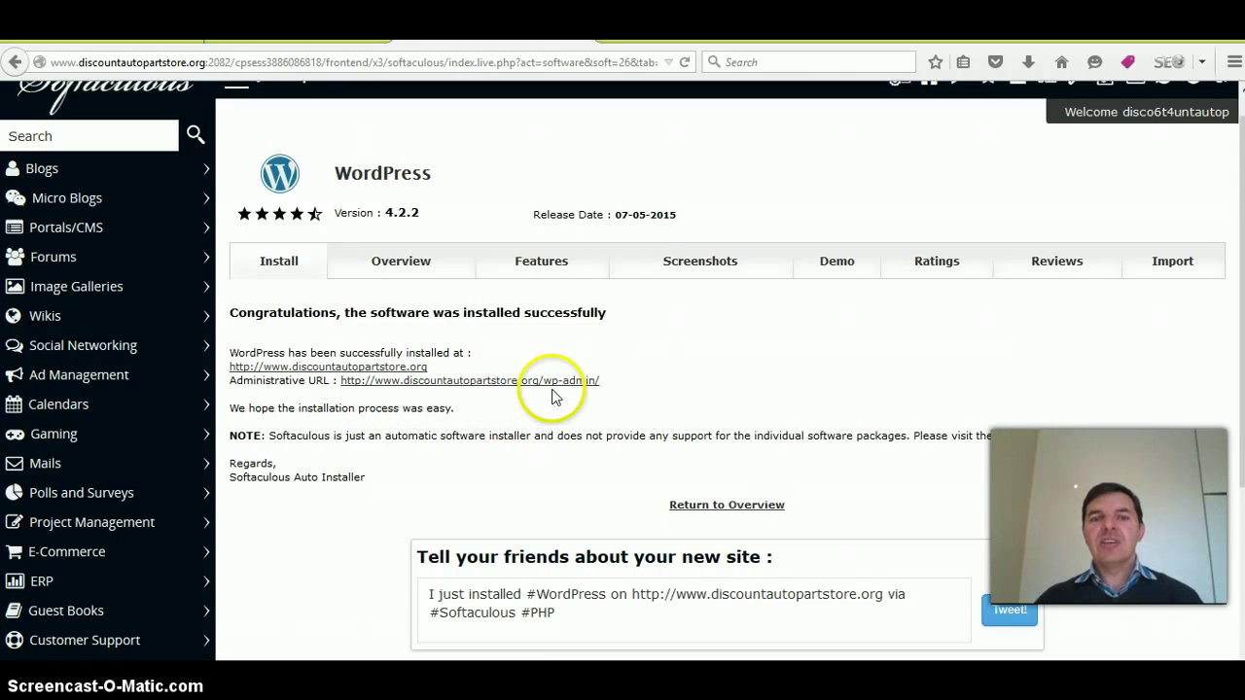
left_click(549, 382)
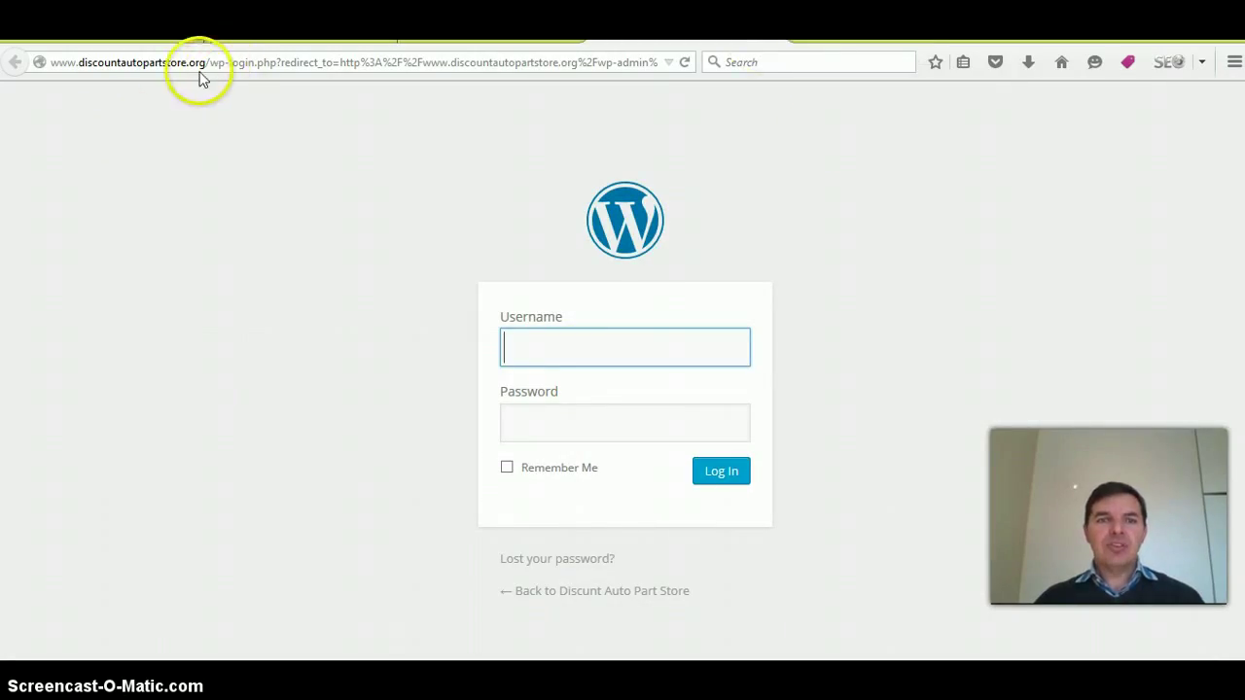
- View the new site's home page with its Hello world! post in a new tab, then return to login
left_click_drag(204, 62, 51, 62)
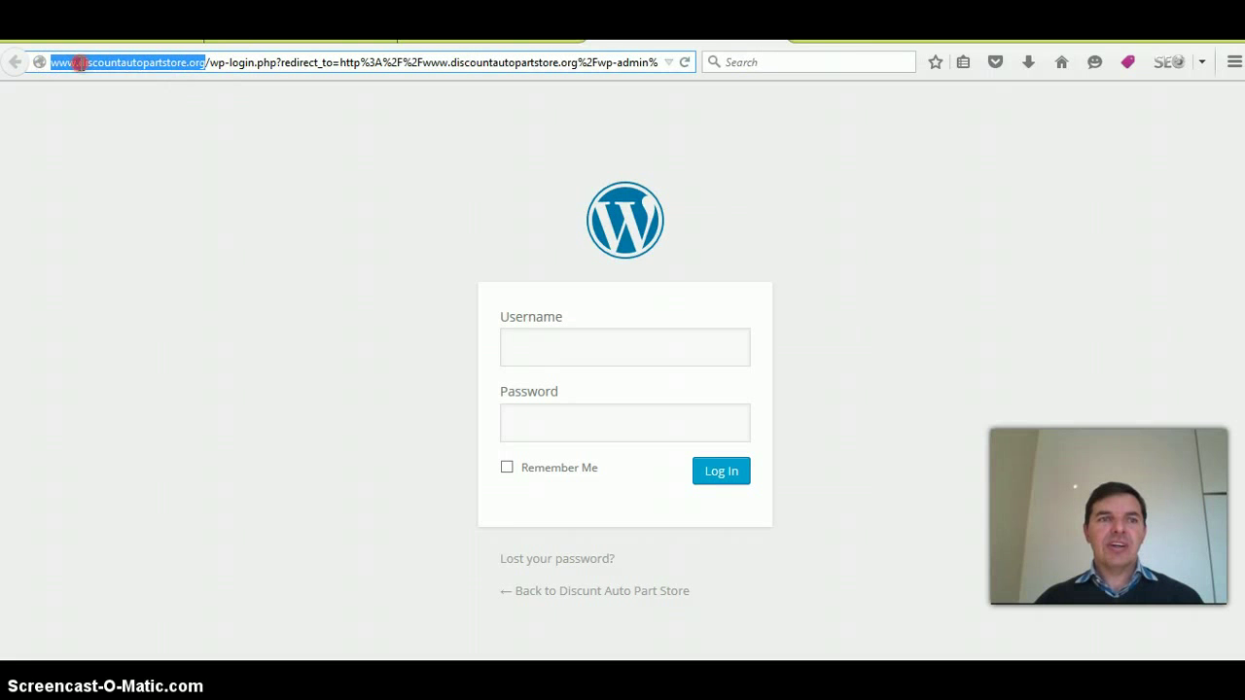
right_click(80, 62)
left_click(136, 123)
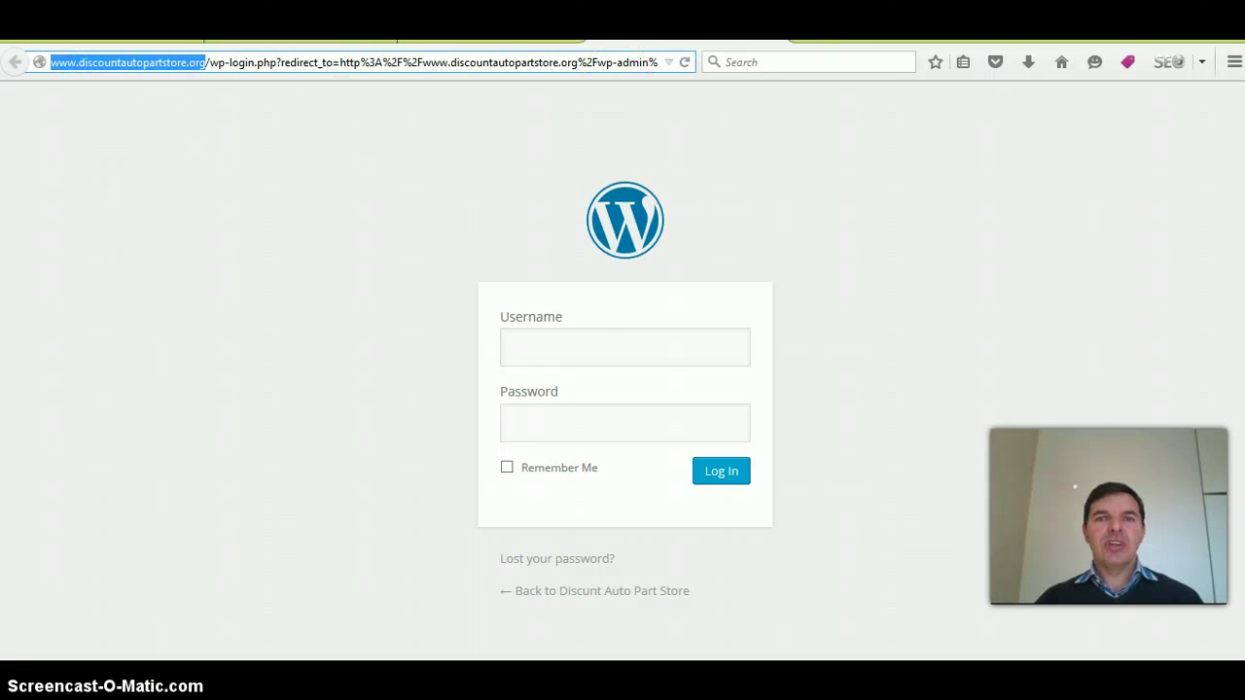
key("ctrl+t")
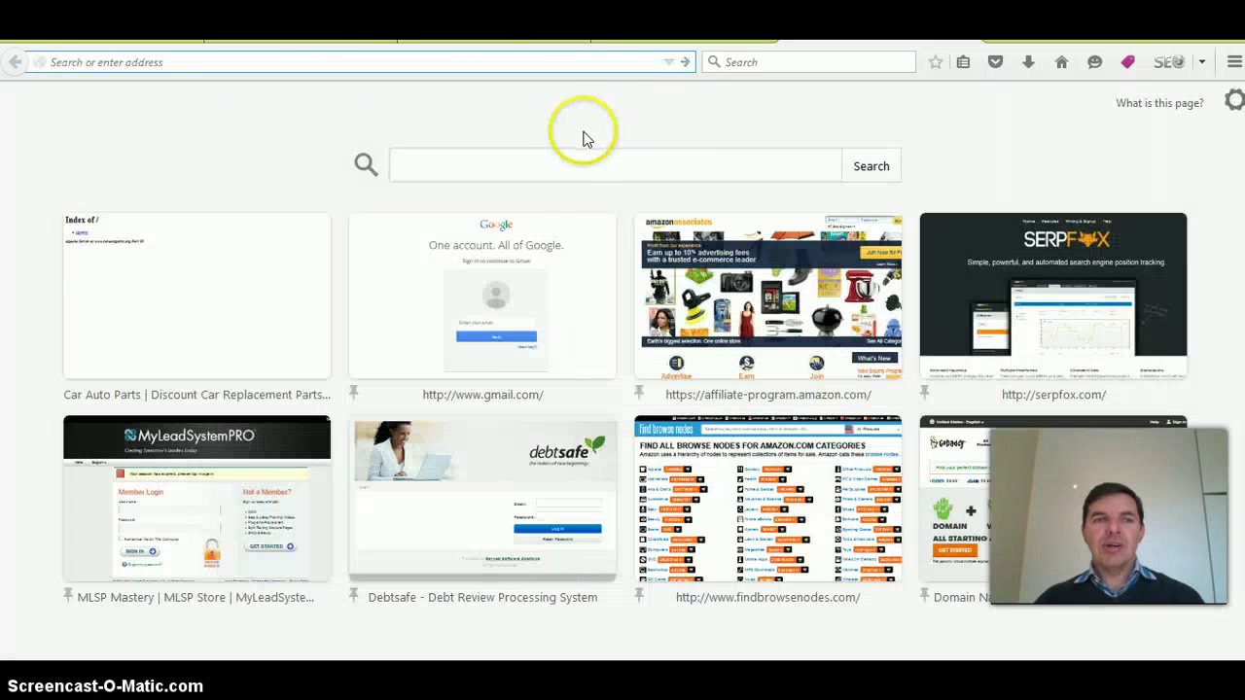
key("ctrl+v")
key("Return")
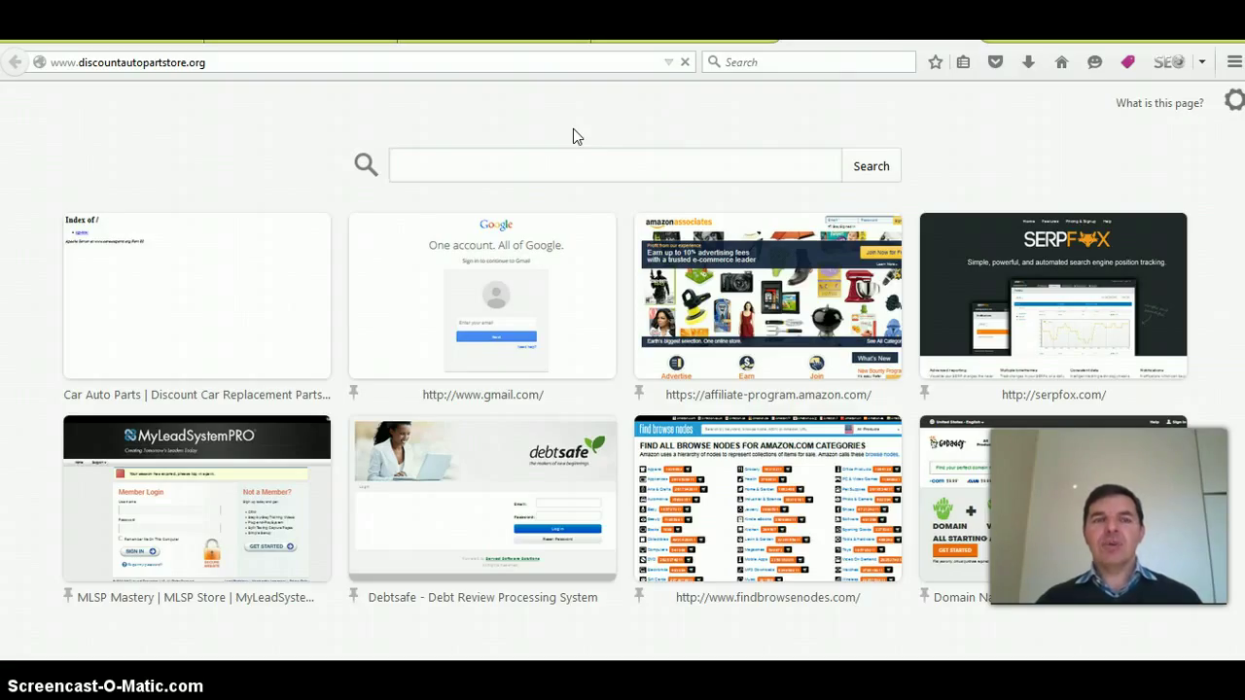
left_click(627, 130)
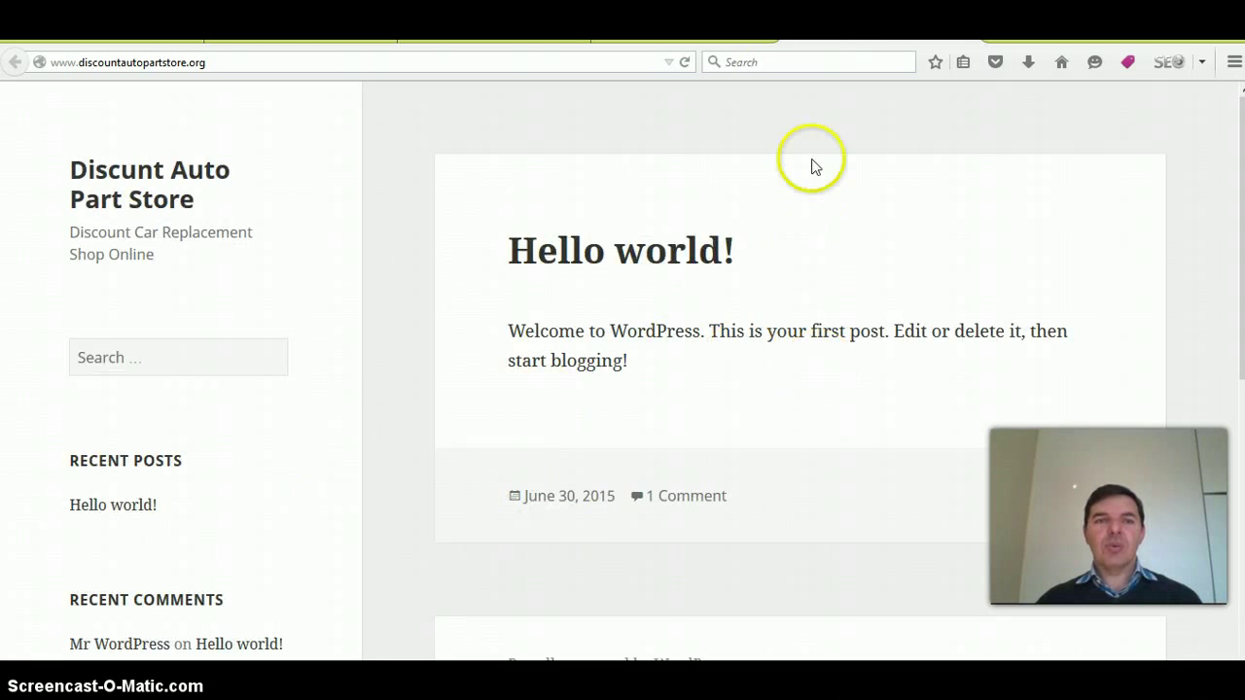
left_click(705, 59)
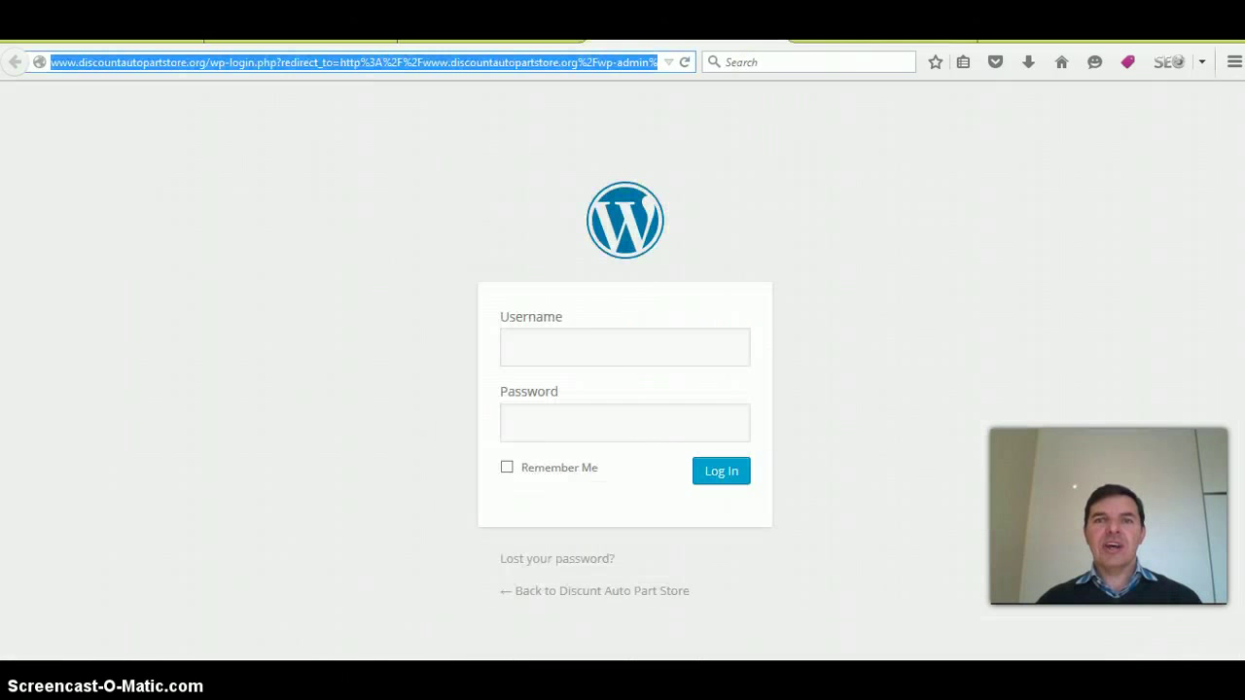
- Fill the login Username field with the saved admin username
left_click(609, 346)
type("c")
left_click(600, 386)
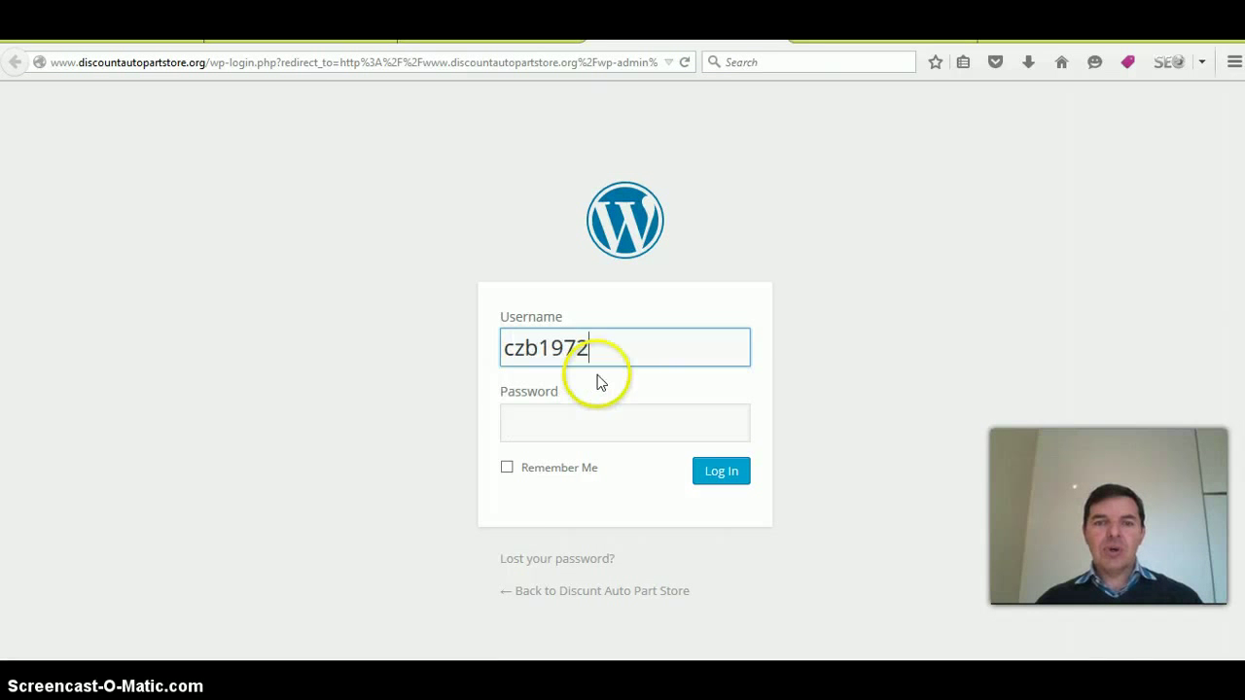
- Copy the WordPress password from cell H3 of the Book1 spreadsheet
mouse_move(438, 656)
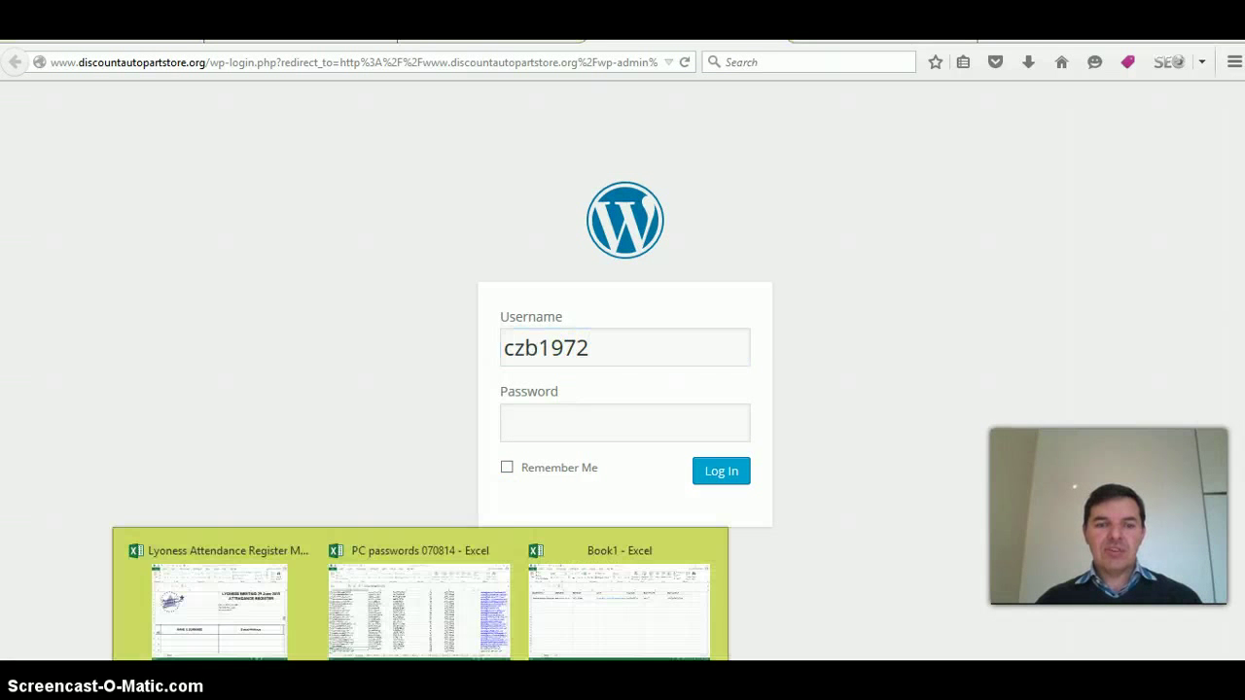
left_click(578, 612)
left_click(923, 295)
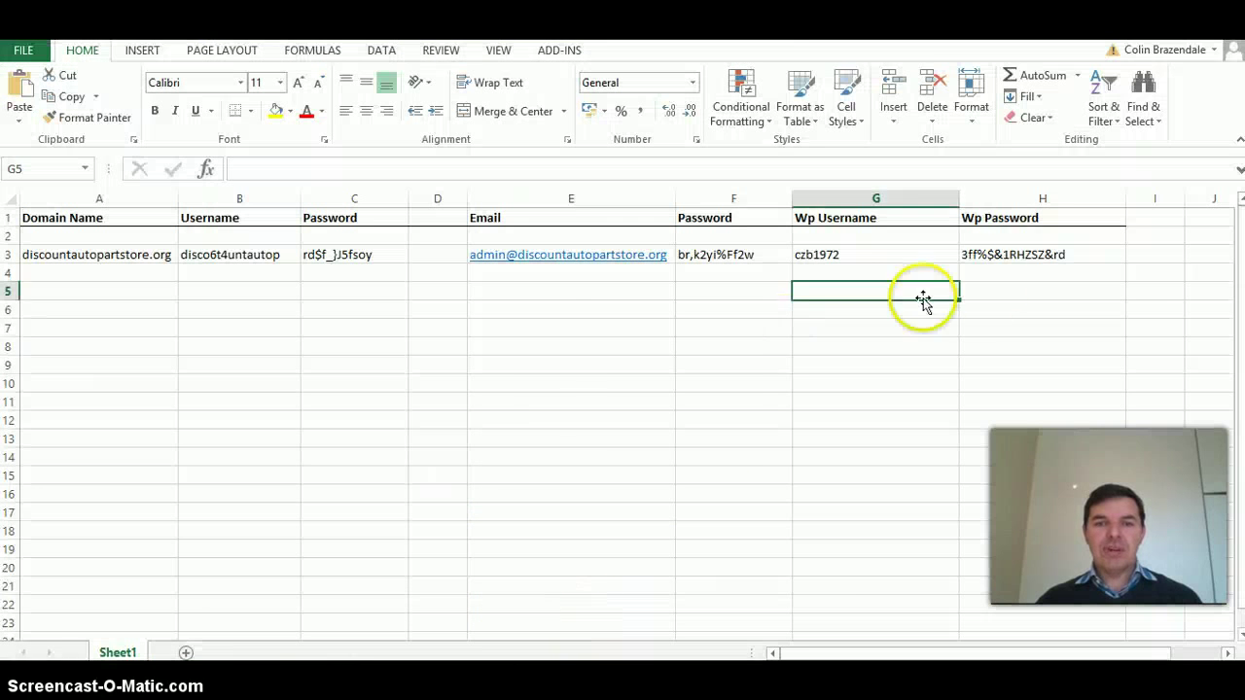
left_click(1034, 253)
left_click_drag(365, 169, 225, 169)
right_click(275, 168)
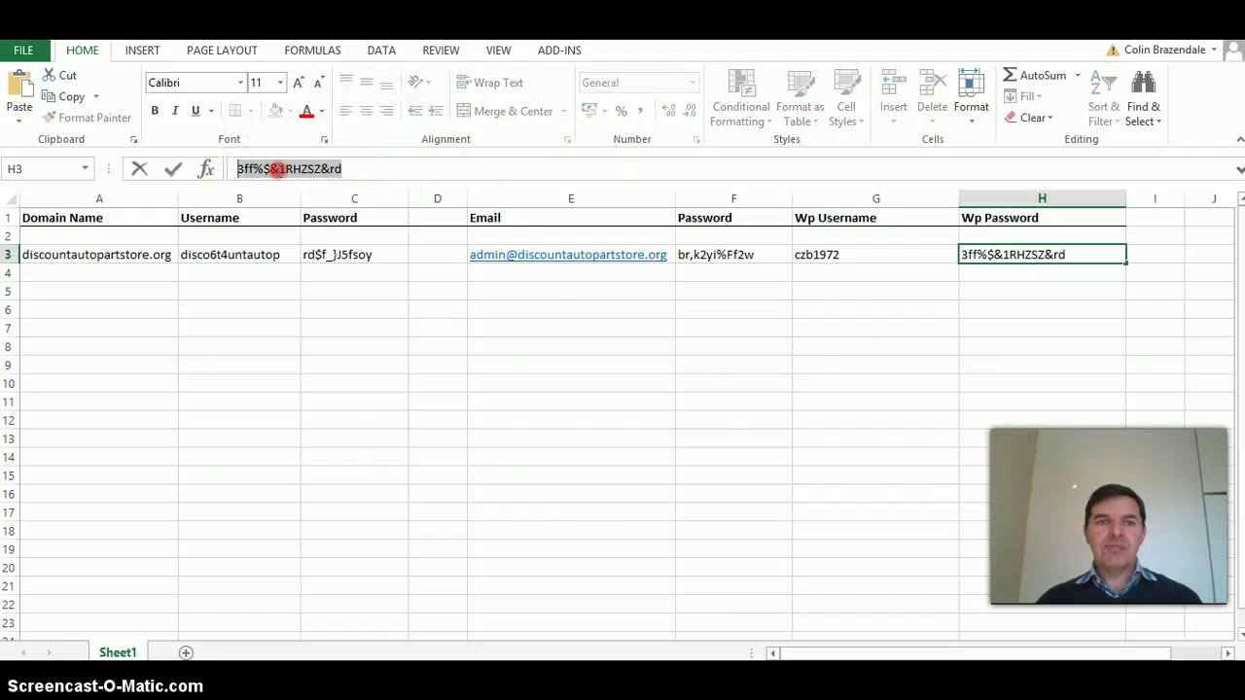
left_click(320, 205)
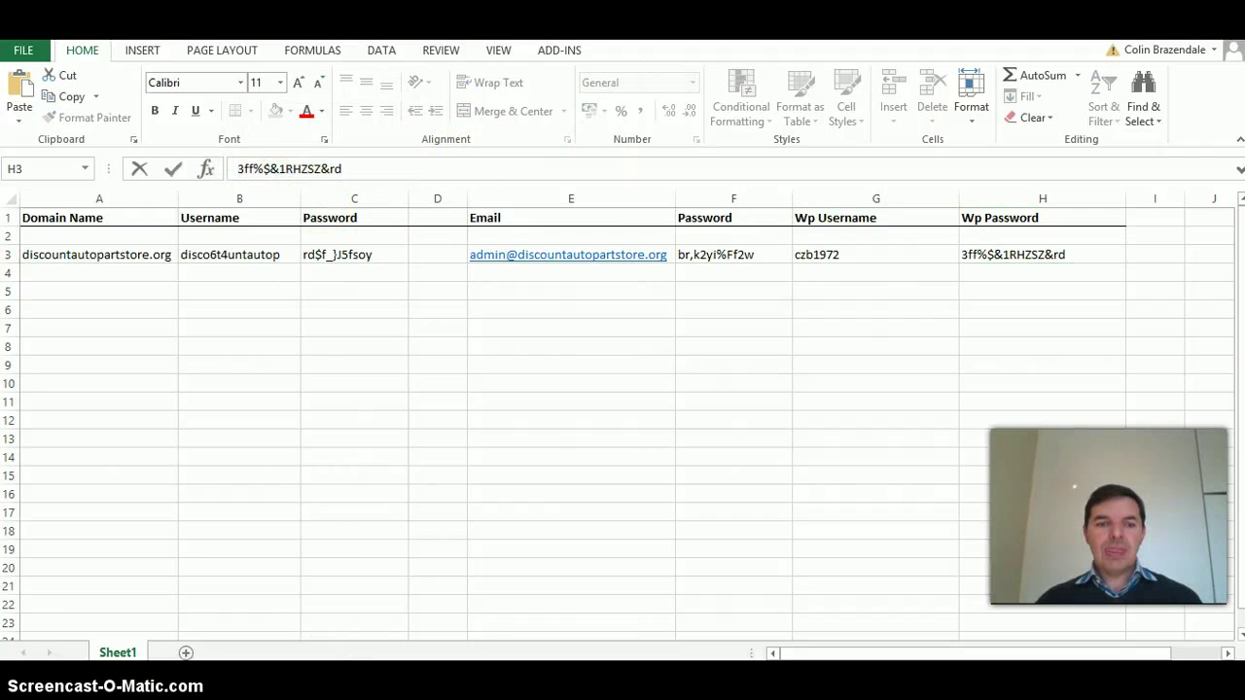
- Paste the password, log in to WordPress, and dismiss the remember-password prompt
left_click(509, 570)
left_click(644, 422)
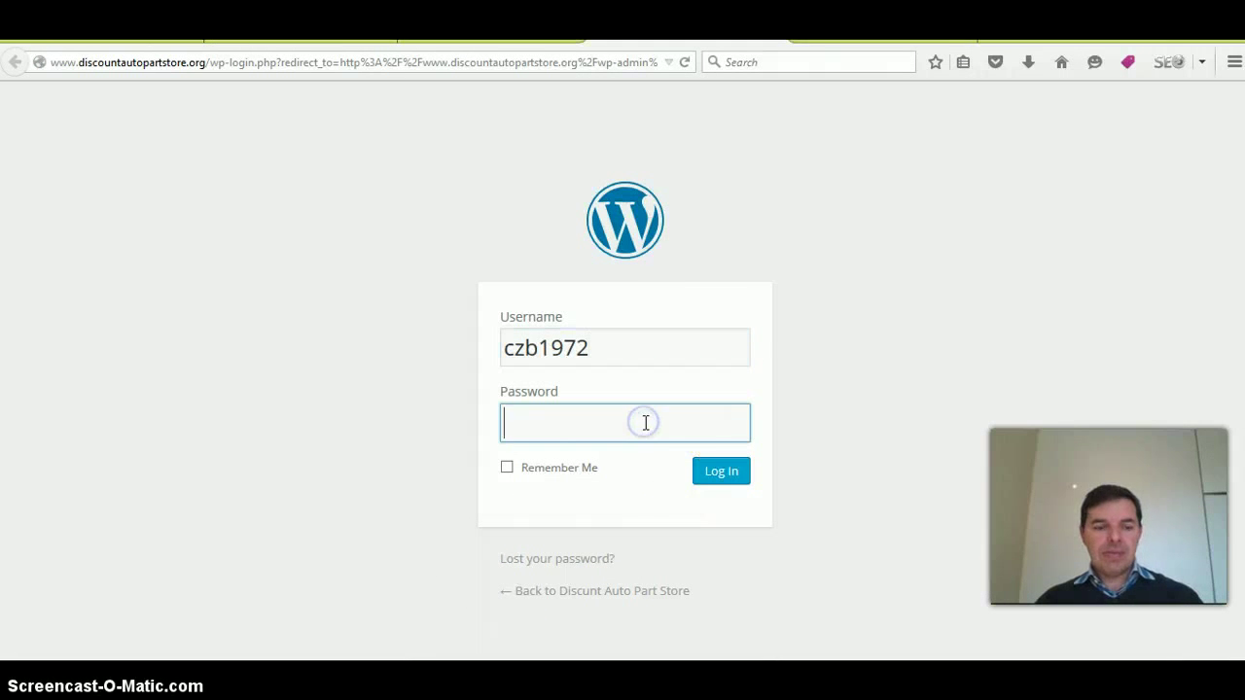
key("ctrl+v")
left_click(719, 475)
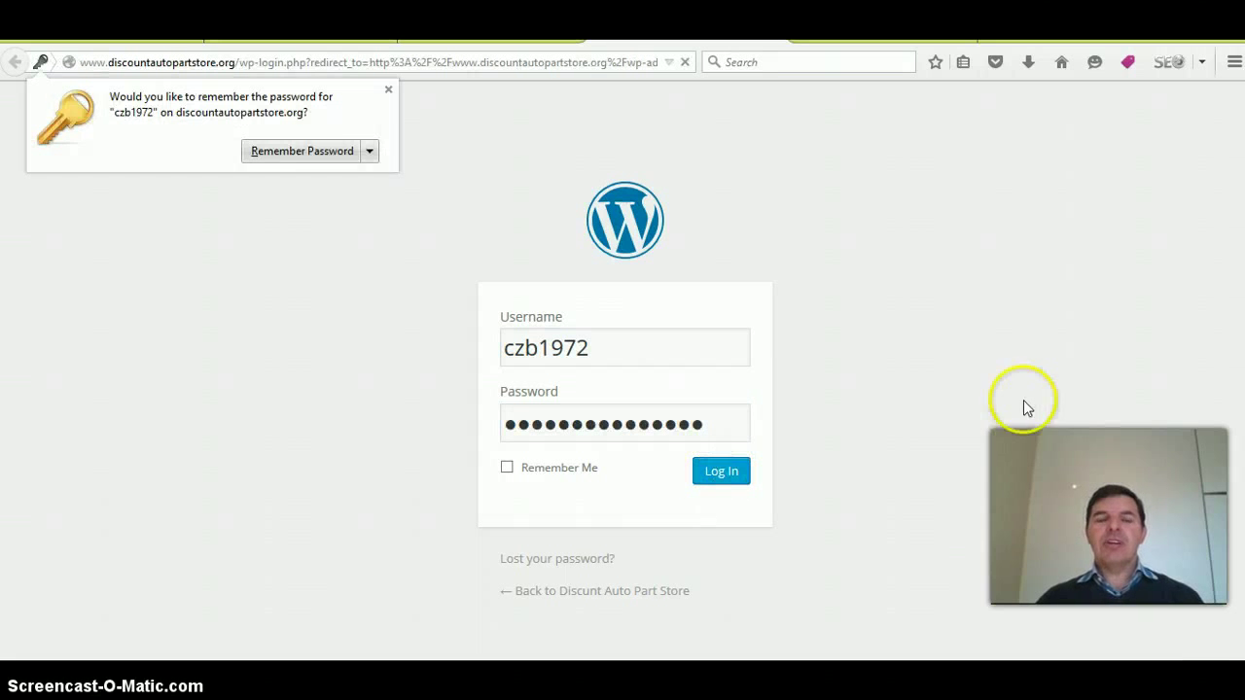
left_click(388, 89)
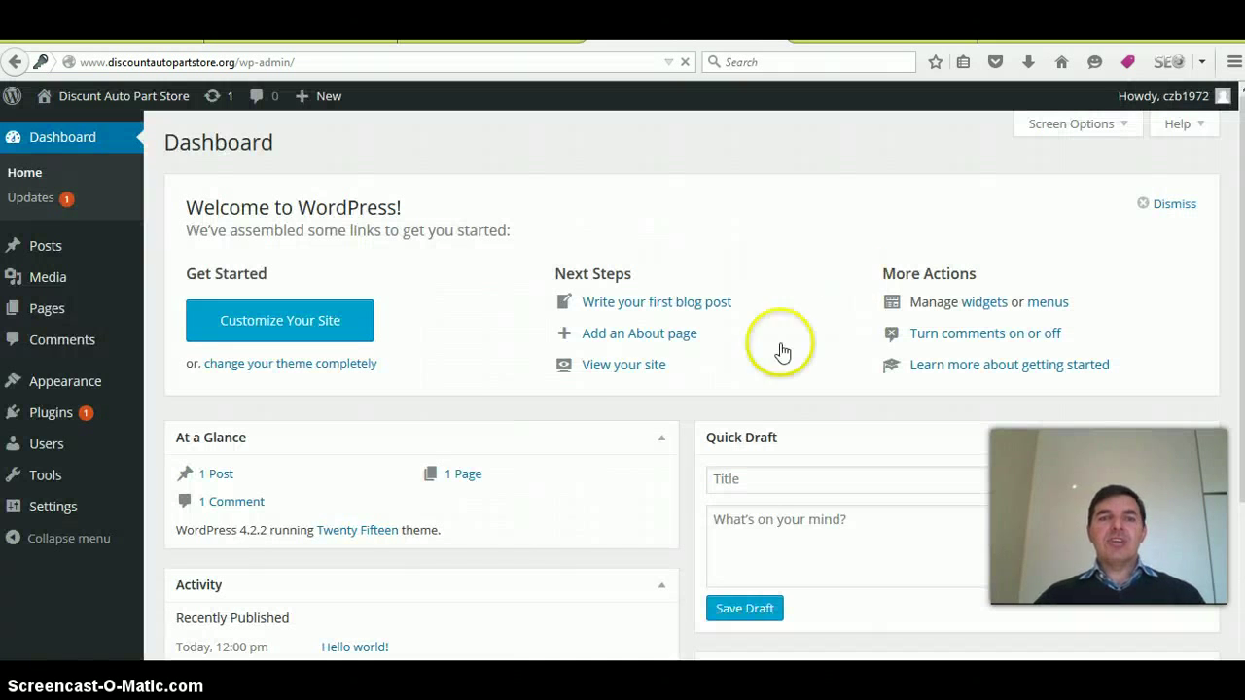
- Scroll the Dashboard to review the welcome panel and At a Glance summary
scroll(762, 388, "down", 1)
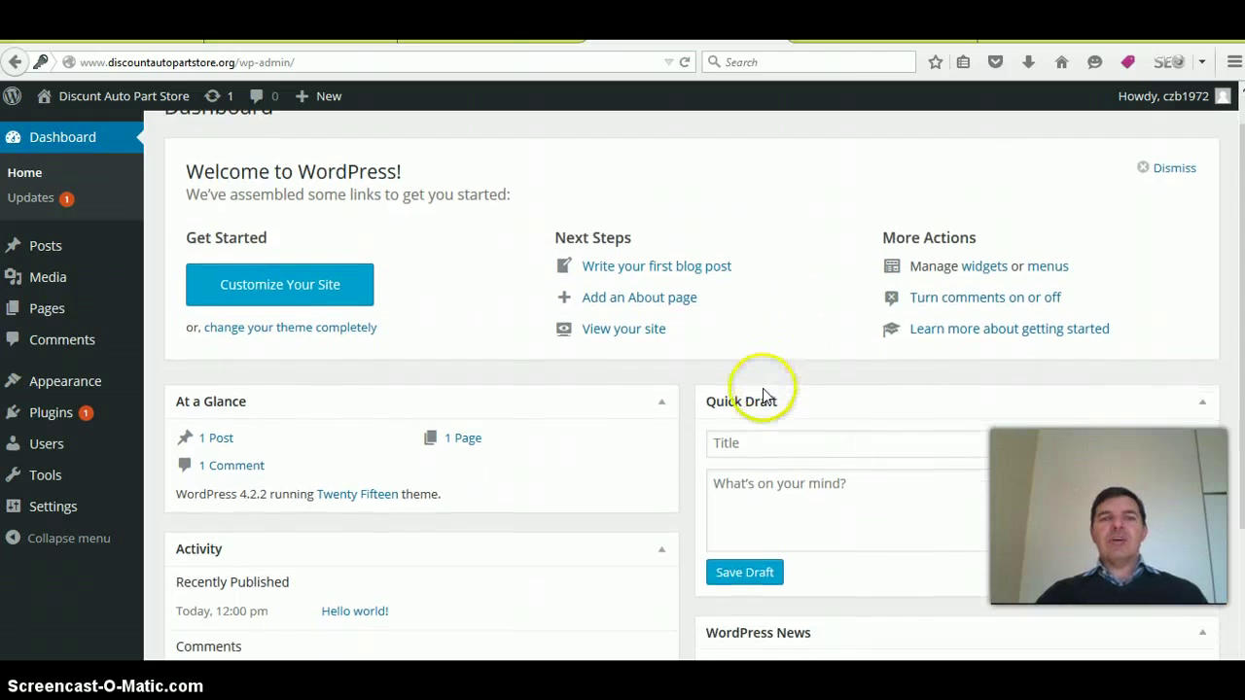
scroll(763, 388, "up", 1)
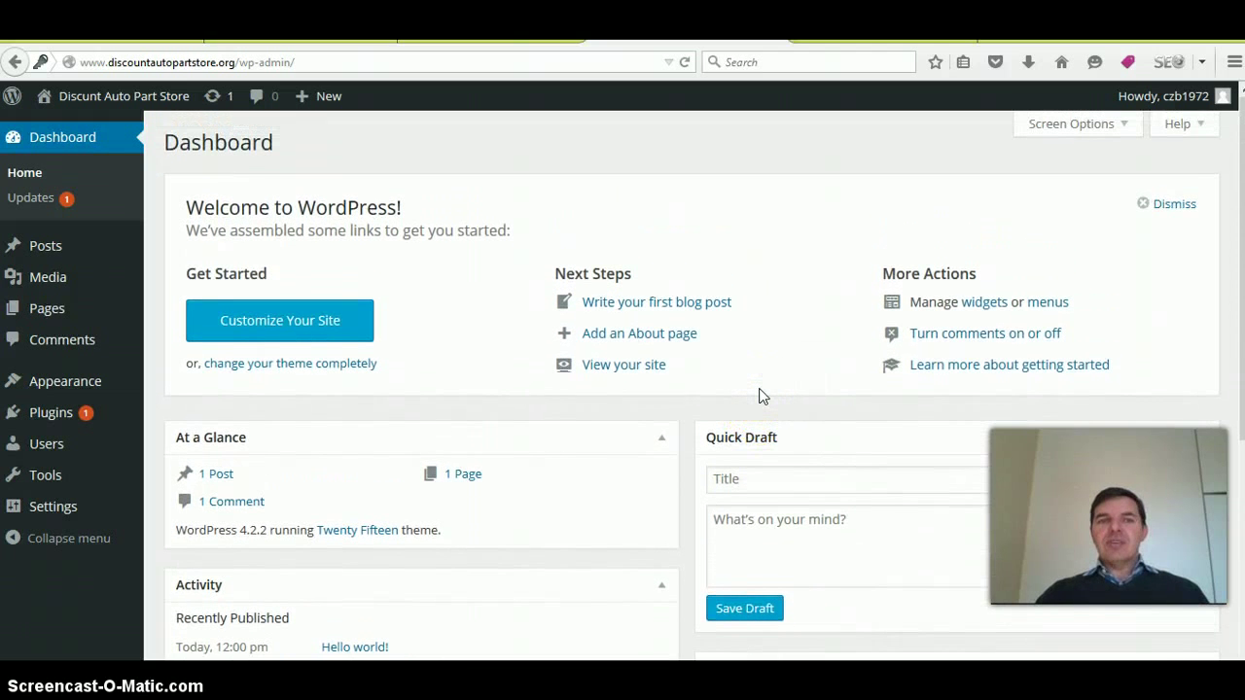